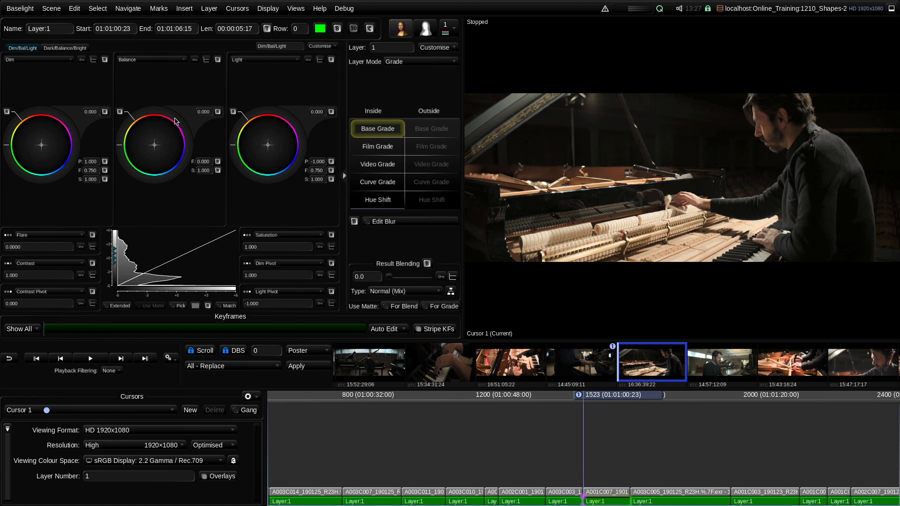
Step: Darken Layer 1 by lowering the Base Grade Balance exposure to about -0.964
left_click_drag(180, 123, 140, 177)
left_click_drag(182, 102, 174, 171)
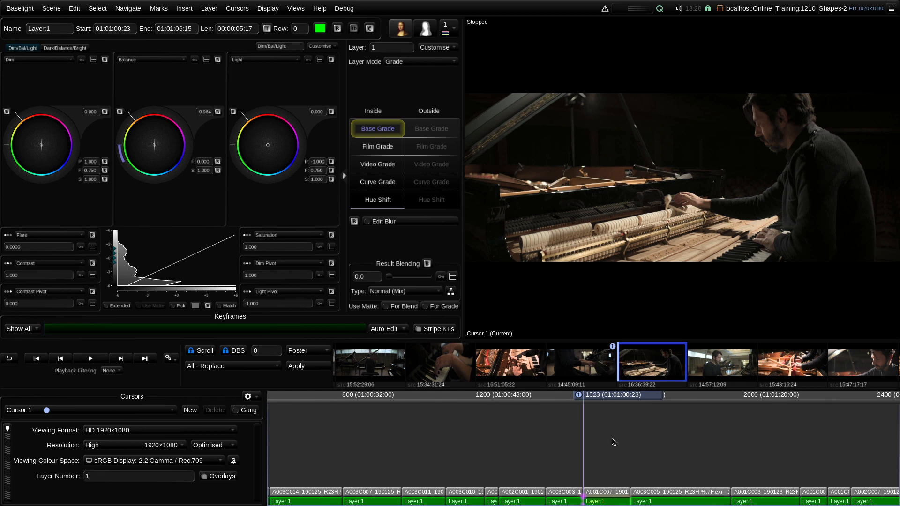
Step: Add a second grade layer to the current clip and give it a Shape matte
left_click(612, 439)
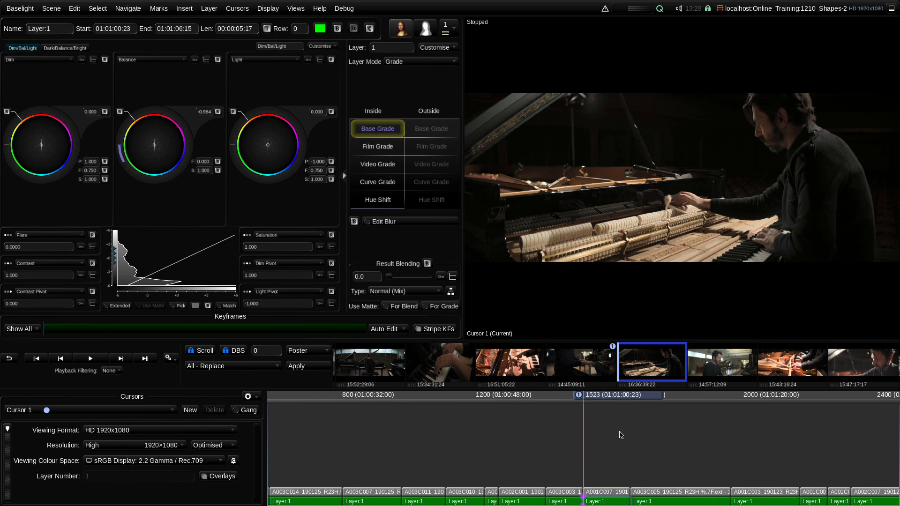
key("p")
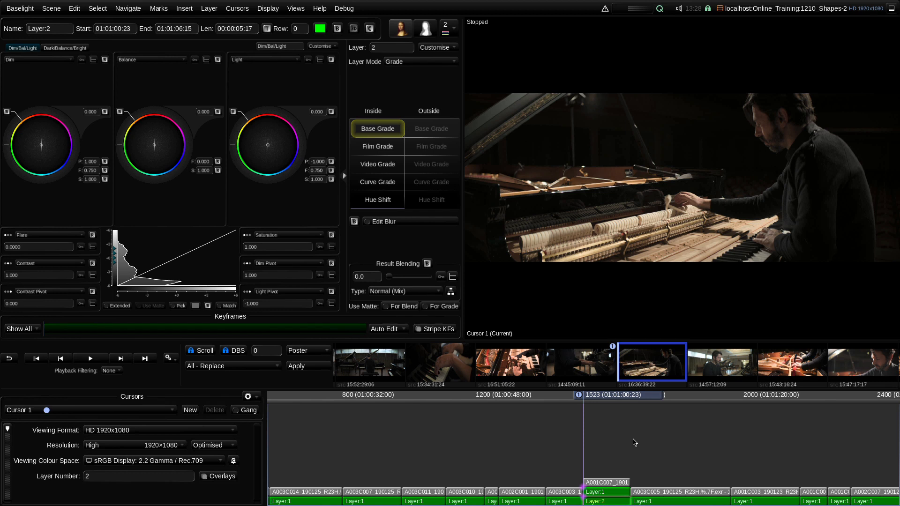
key("shift+s")
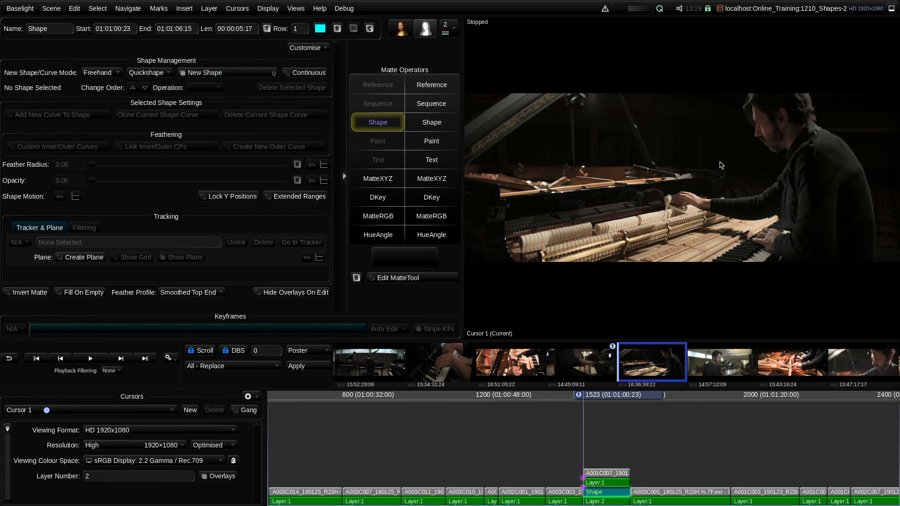
Step: Draw a freehand shape outline around the pianist, running over his head, down his back and up past his hands
left_click(718, 165)
mouse_move(720, 167)
left_mouse_down()
mouse_move(737, 85)
mouse_move(757, 73)
mouse_move(802, 68)
mouse_move(850, 98)
mouse_move(847, 125)
left_mouse_up()
mouse_move(867, 160)
left_mouse_down()
mouse_move(882, 245)
mouse_move(868, 270)
mouse_move(846, 278)
left_mouse_up()
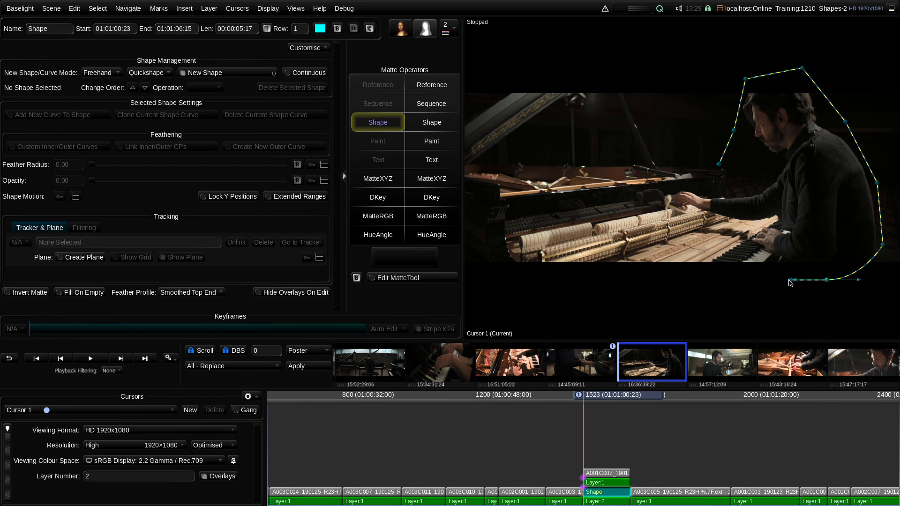
left_click_drag(780, 276, 753, 236)
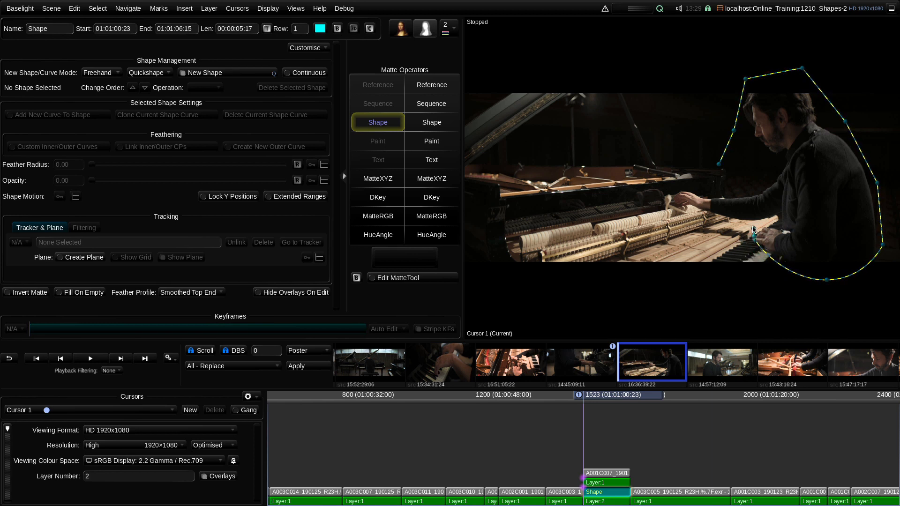
left_click(738, 202)
left_click_drag(738, 202, 718, 219)
Step: Remove the most recent outline points and redraw the lower part, closing the shape around the pianist
key("BackSpace")
key("BackSpace")
key("BackSpace")
key("BackSpace")
key("BackSpace")
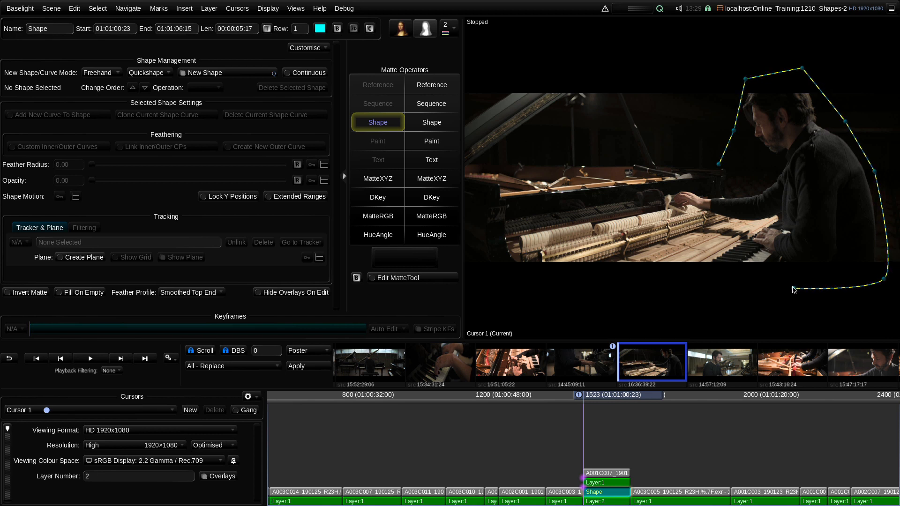
left_click_drag(733, 229, 763, 162)
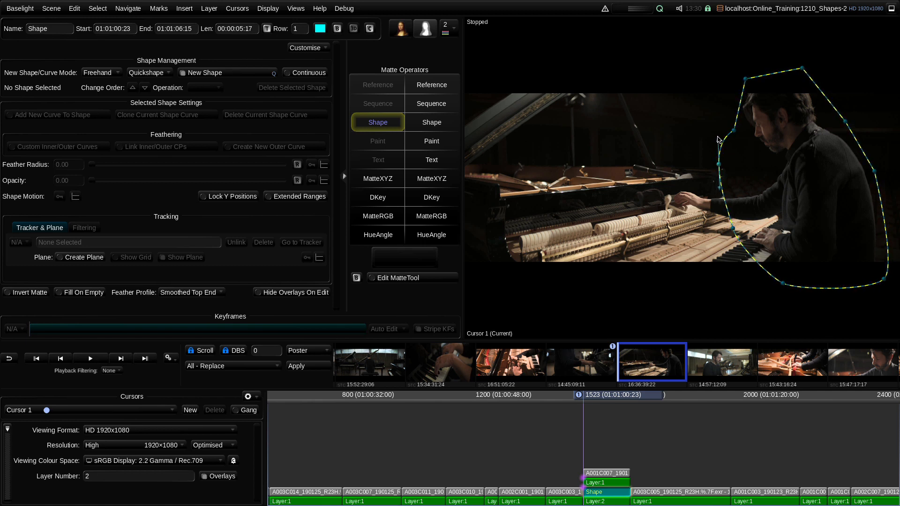
left_click(721, 140)
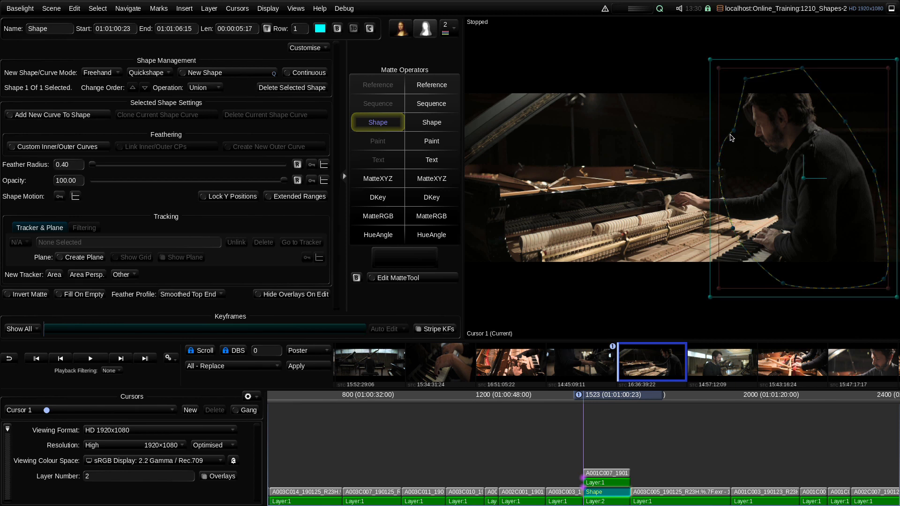
Step: Nudge the control point on the shape's left edge and display the layer matte in the viewer
left_click(719, 168)
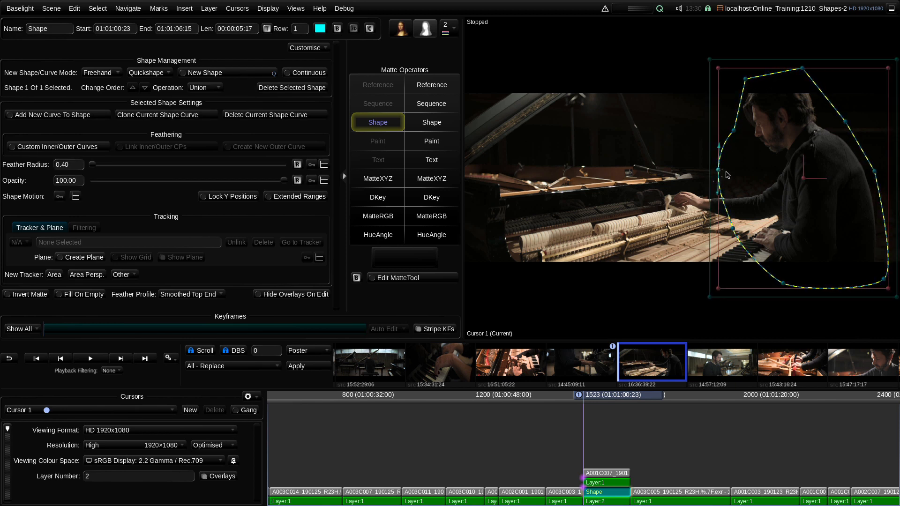
left_click(711, 173)
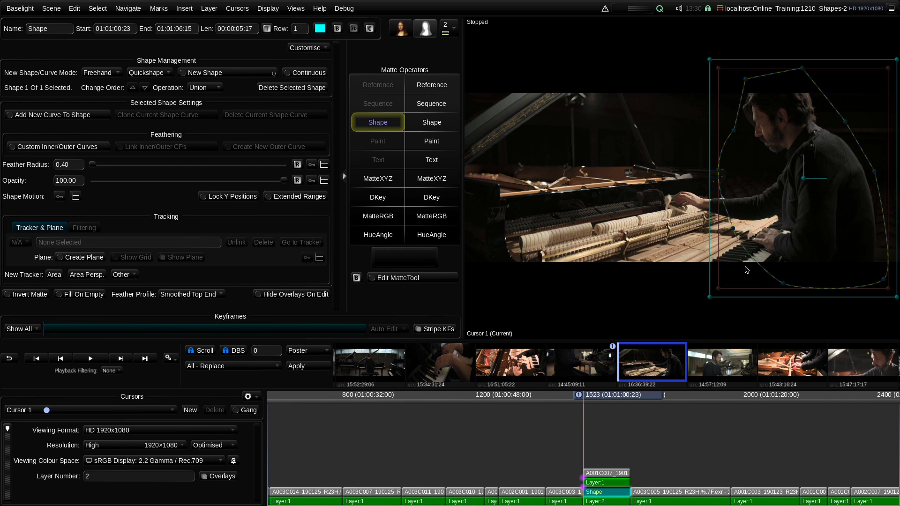
key("m")
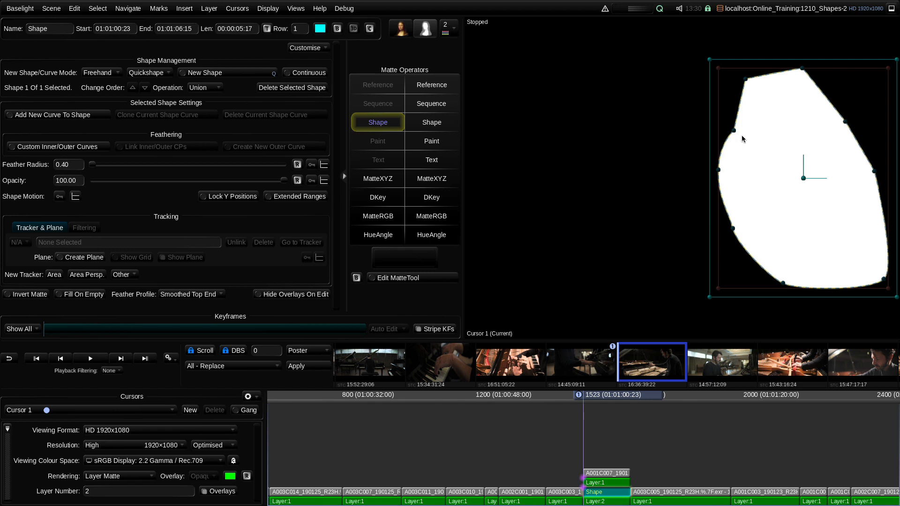
Step: Smooth the shape's left side by repositioning its control points and adding one, and nudge the topmost point slightly
left_click_drag(734, 131, 727, 127)
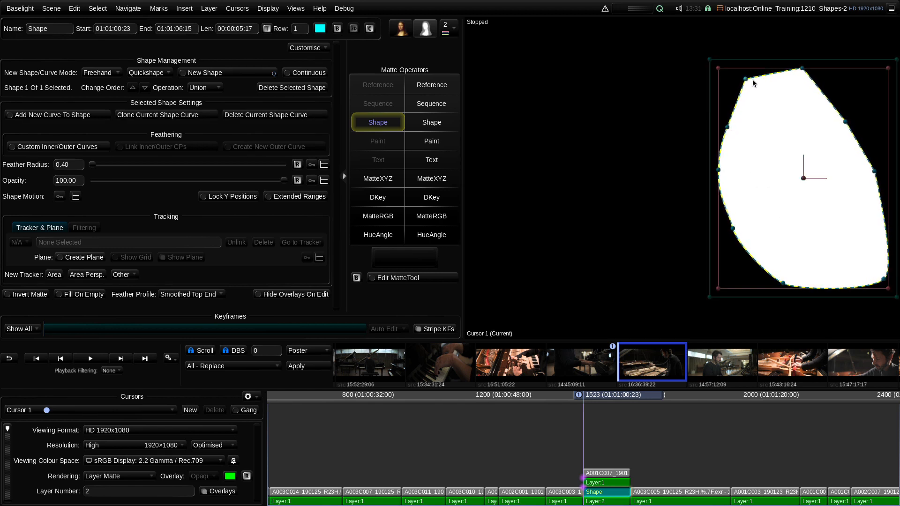
left_click_drag(802, 68, 804, 69)
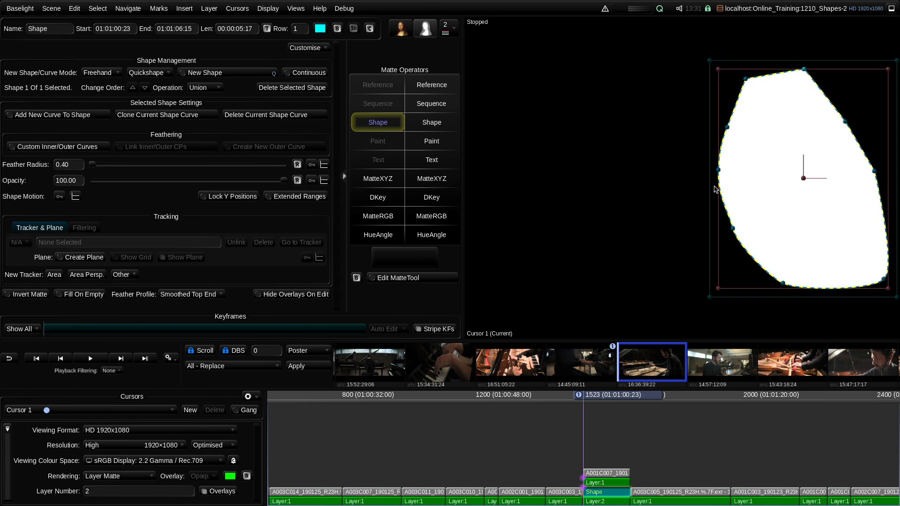
left_click_drag(719, 170, 719, 145)
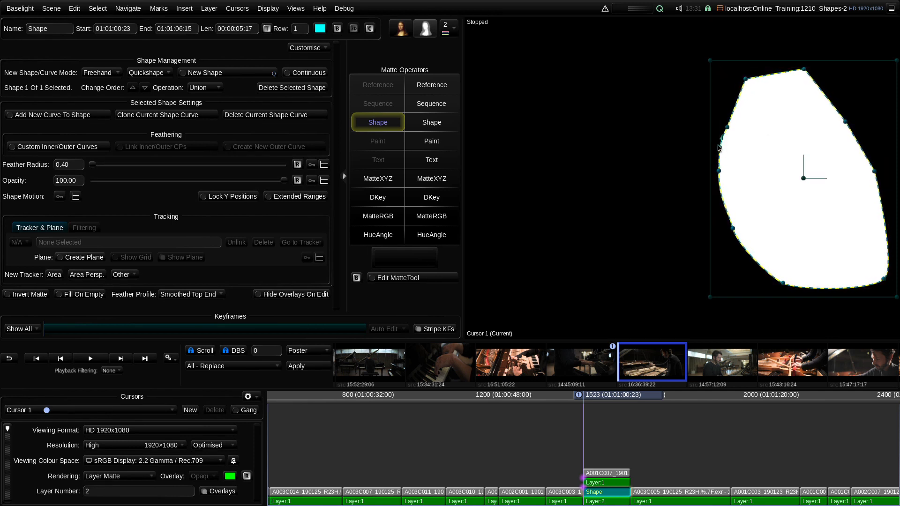
left_click(721, 147)
left_click_drag(720, 172, 719, 176)
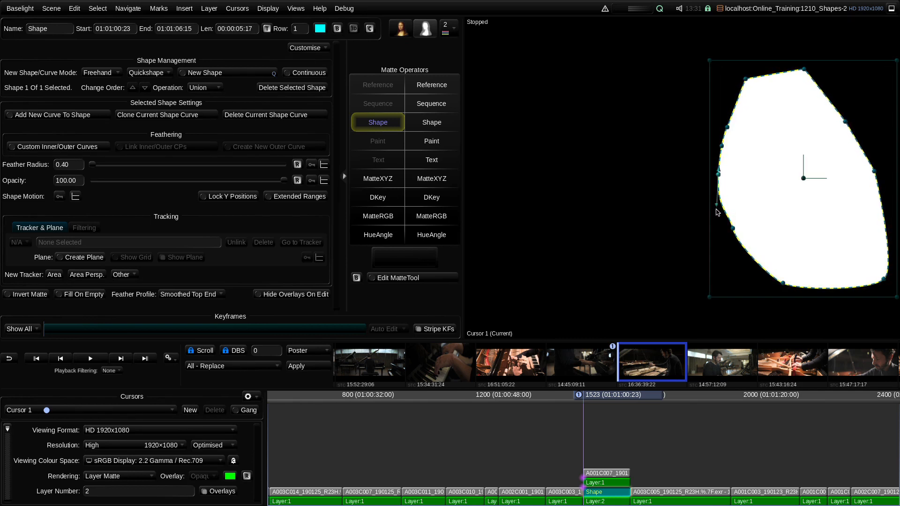
left_click_drag(733, 229, 743, 261)
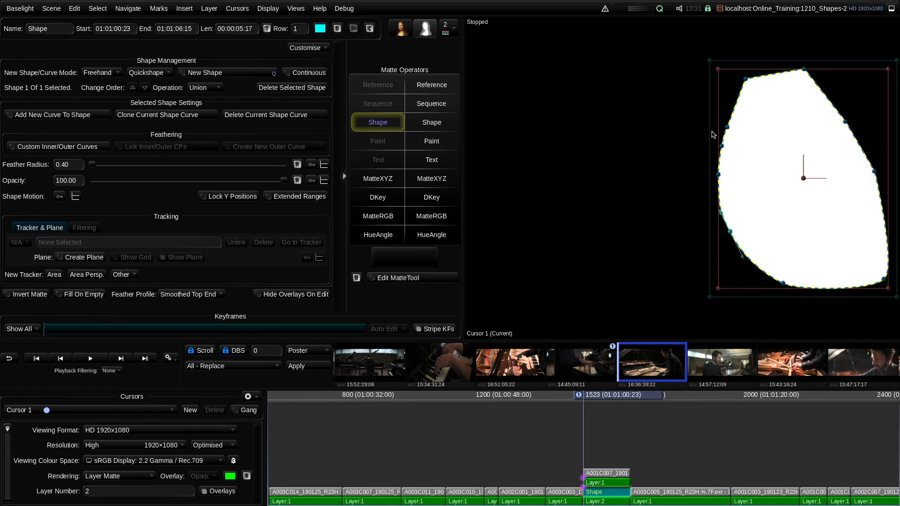
left_click(728, 128)
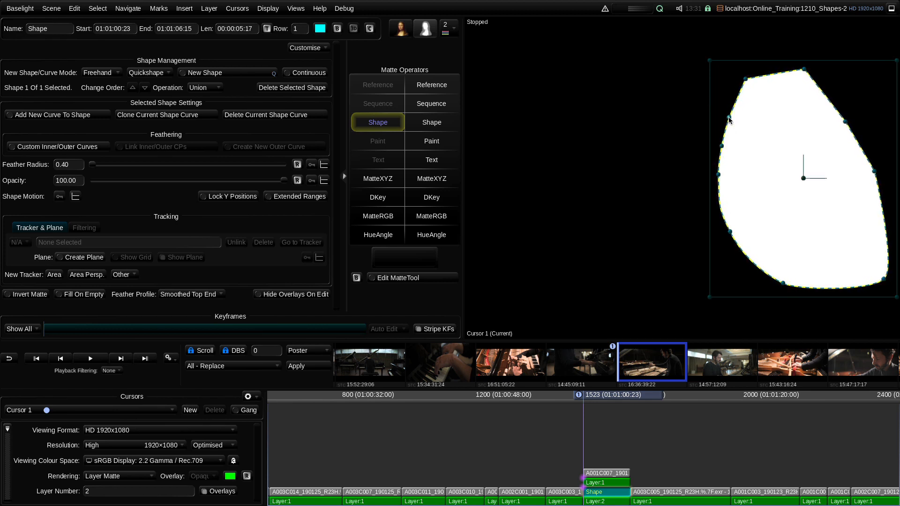
left_click(729, 120)
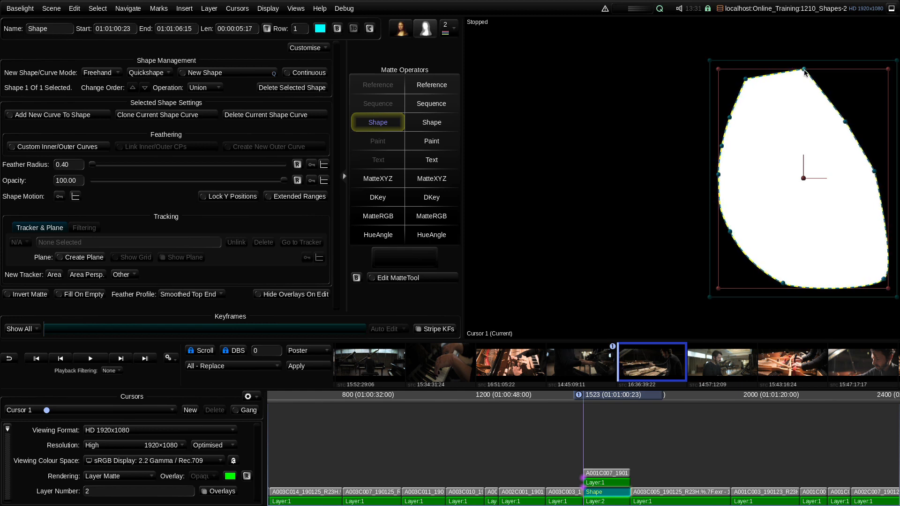
Step: Adjust the topmost point's tangent handles independently to form a sharp peak with an inward-curving top edge
left_click_drag(804, 71, 771, 61)
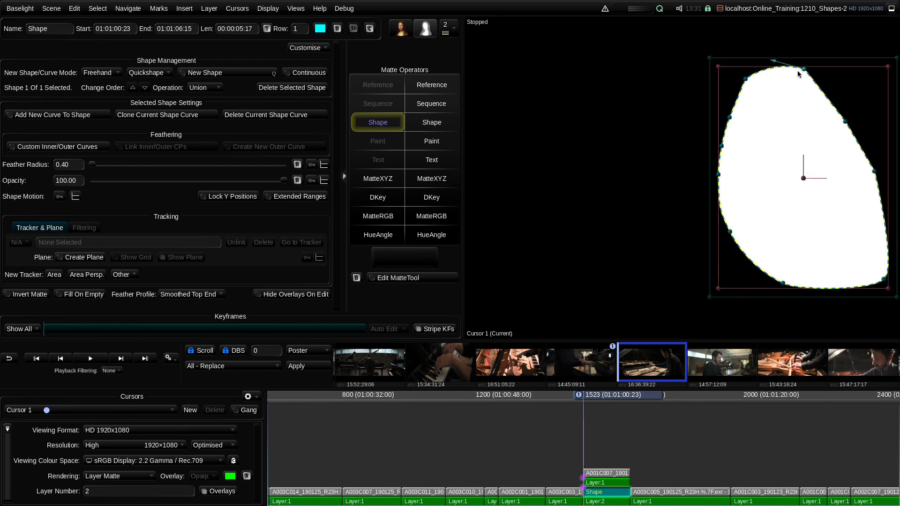
left_click_drag(817, 80, 800, 94)
left_click_drag(773, 60, 787, 80)
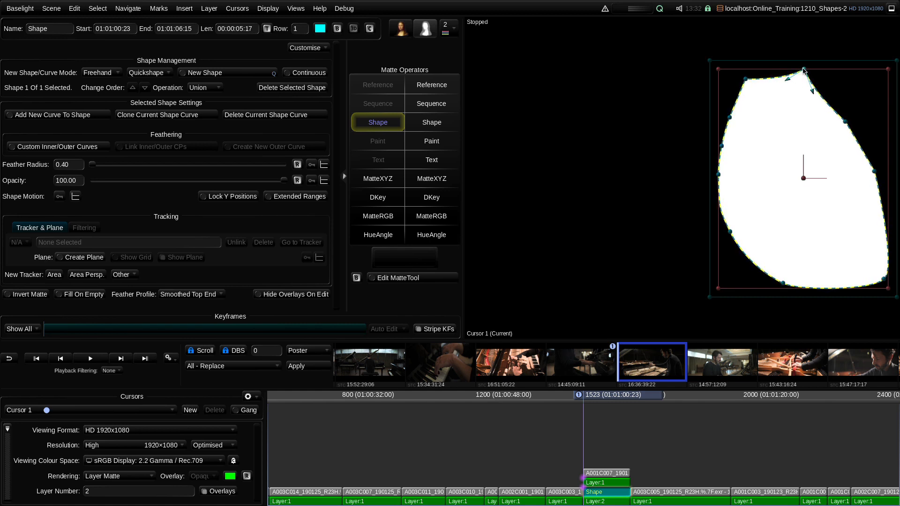
left_click_drag(805, 70, 790, 95)
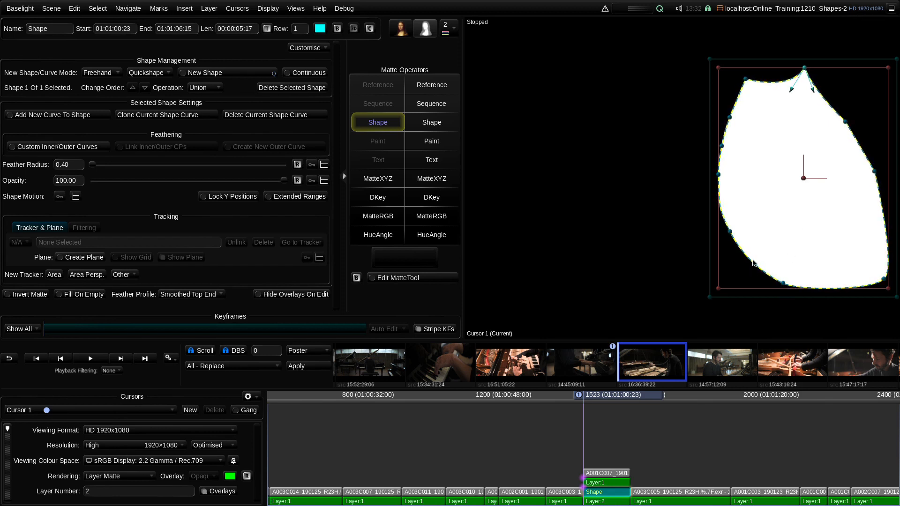
Step: Insert a control point on the shape's lower-left edge, pull it inward, and delete that point
left_click_drag(752, 263, 768, 242)
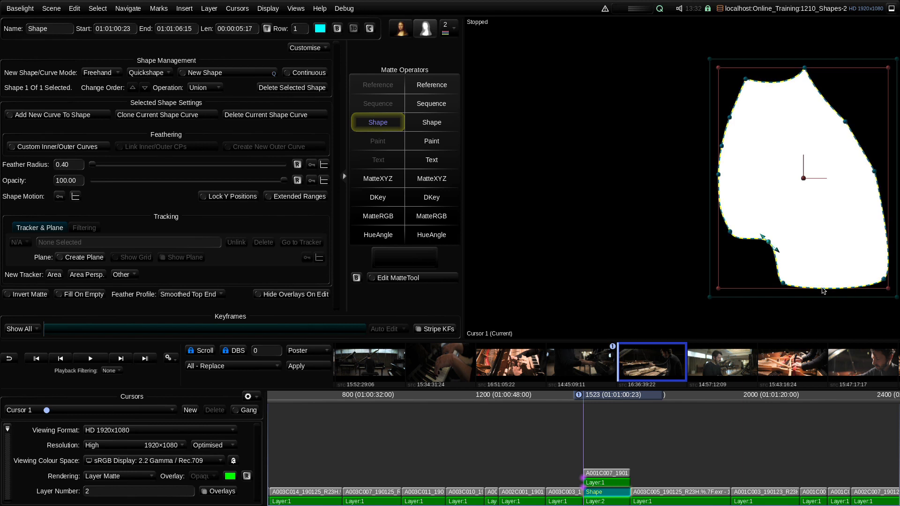
left_click(769, 243)
left_click(780, 242)
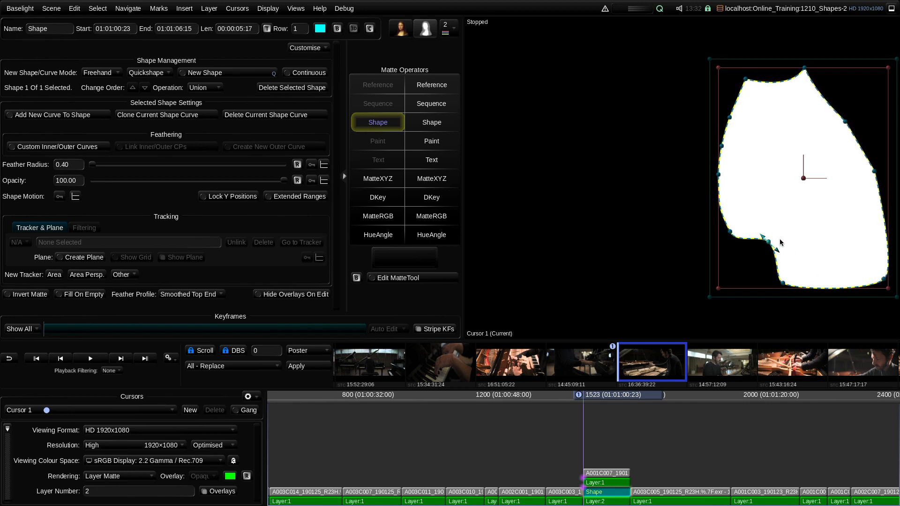
key("Delete")
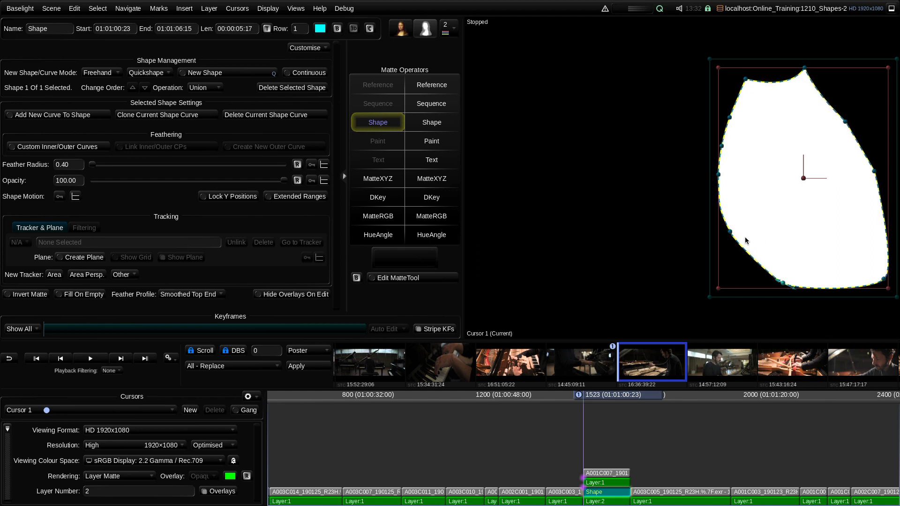
Step: Delete the remaining lower-left control point and the group of three left-side points, after shifting the group outward
left_click(730, 232)
key("Delete")
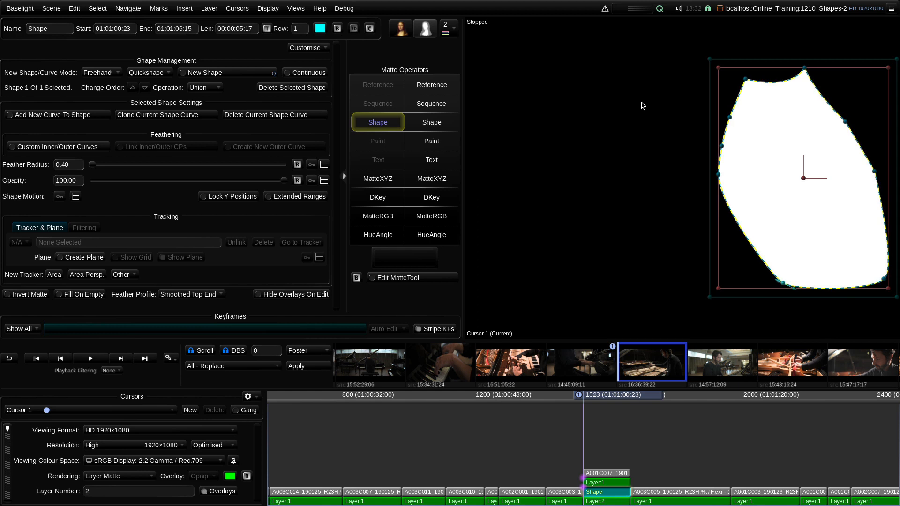
left_click_drag(673, 93, 744, 199)
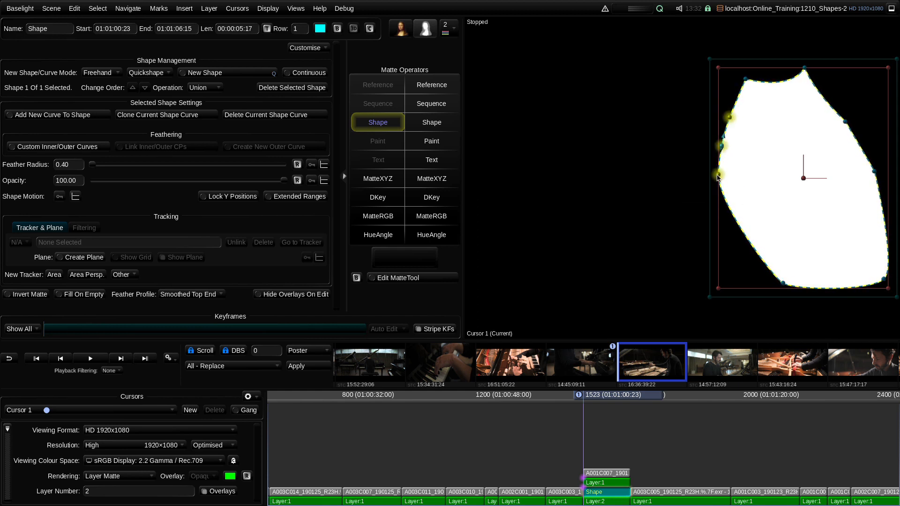
left_click_drag(730, 119, 721, 121)
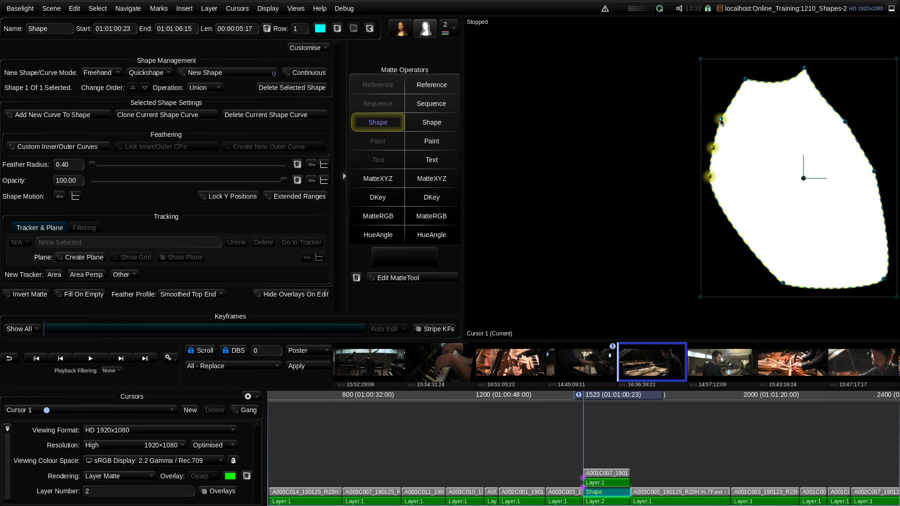
key("Delete")
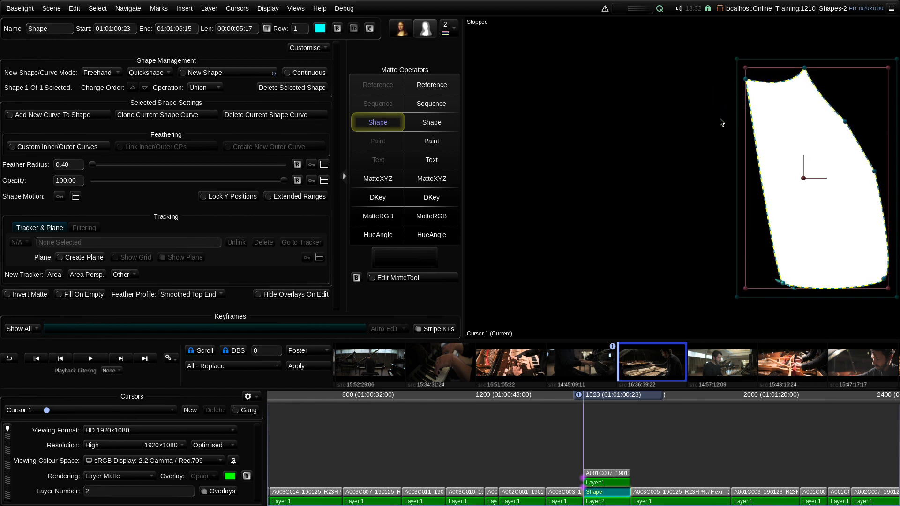
Step: Try deleting all the selected control points and deleting the entire shape, undoing each deletion
left_click_drag(730, 47, 897, 311)
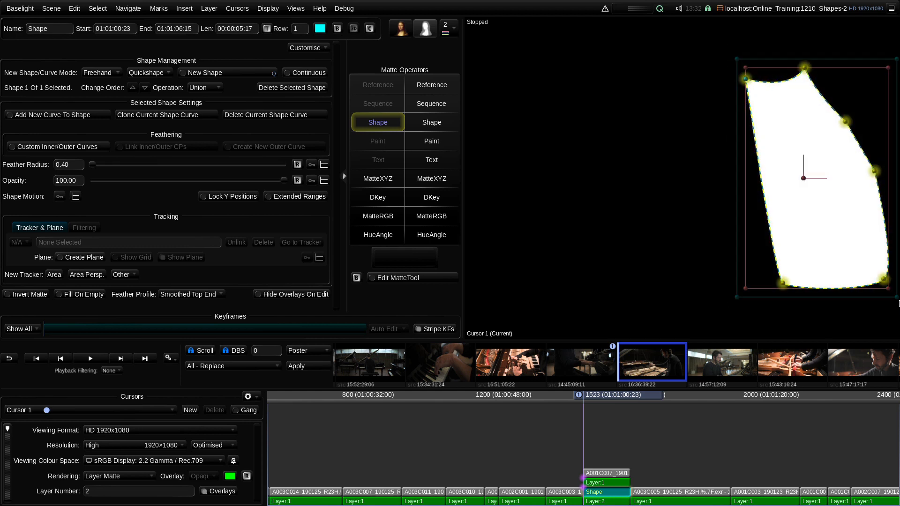
key("Delete")
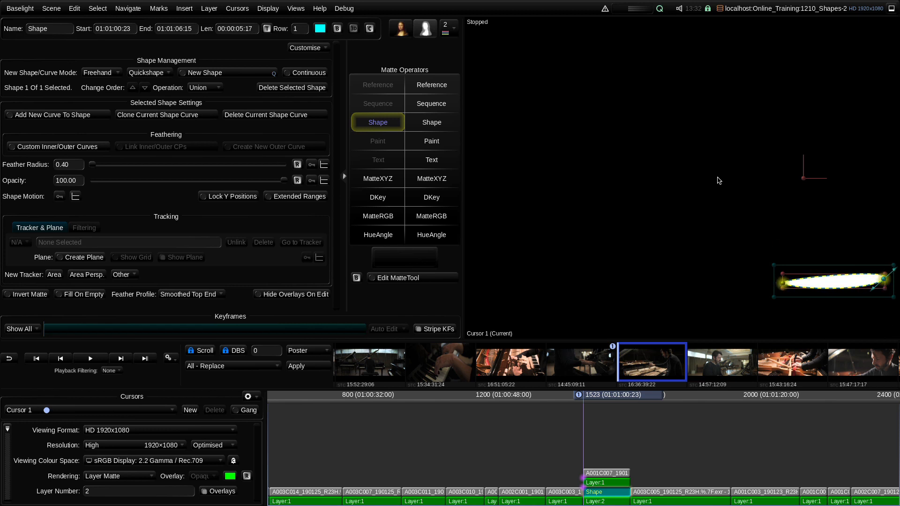
key("ctrl+z")
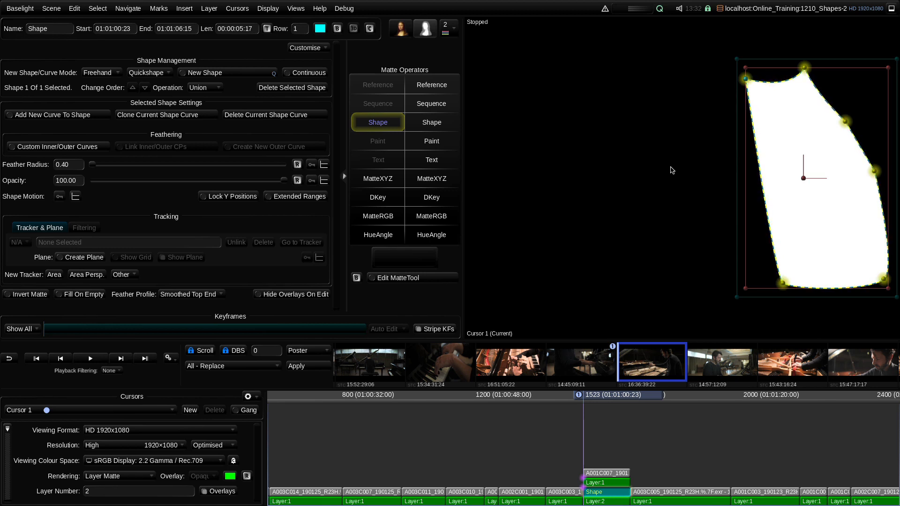
left_click(304, 90)
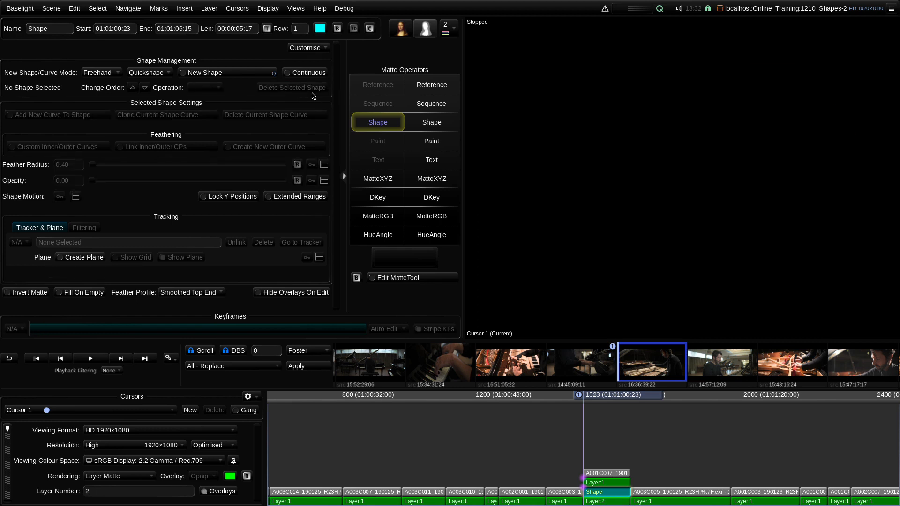
key("ctrl+z")
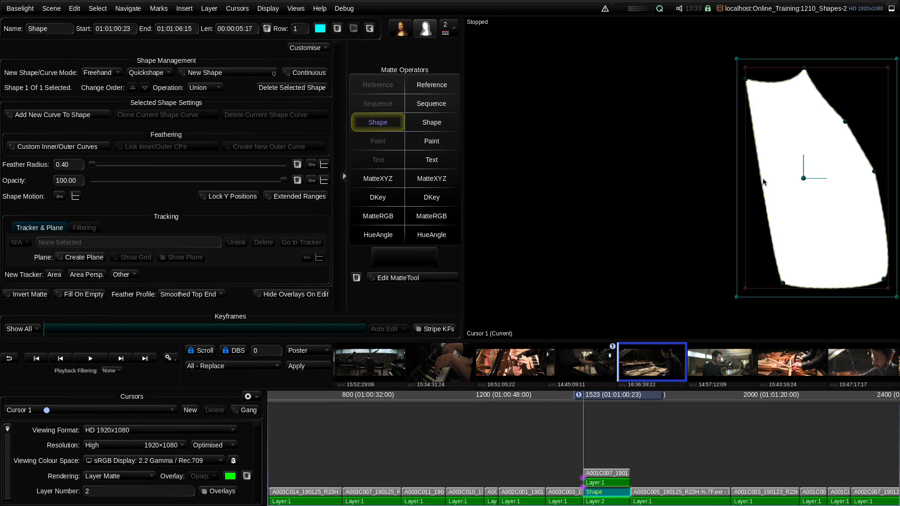
Step: Insert a control point midway along the shape's straight left edge and pull it outward into a curve
left_click_drag(761, 181, 728, 175)
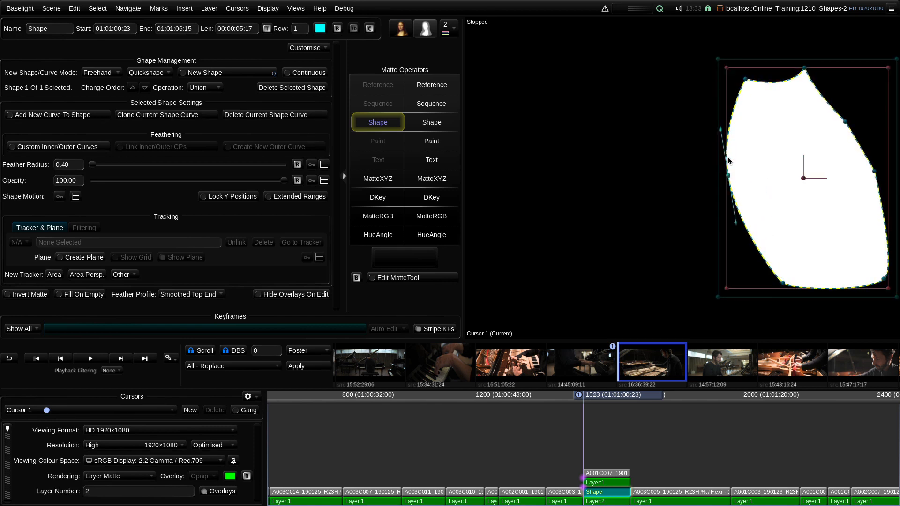
Step: Nudge the shape's upper-left corner control point slightly down and select the point on its left edge
left_click_drag(746, 79, 746, 81)
left_click(728, 176)
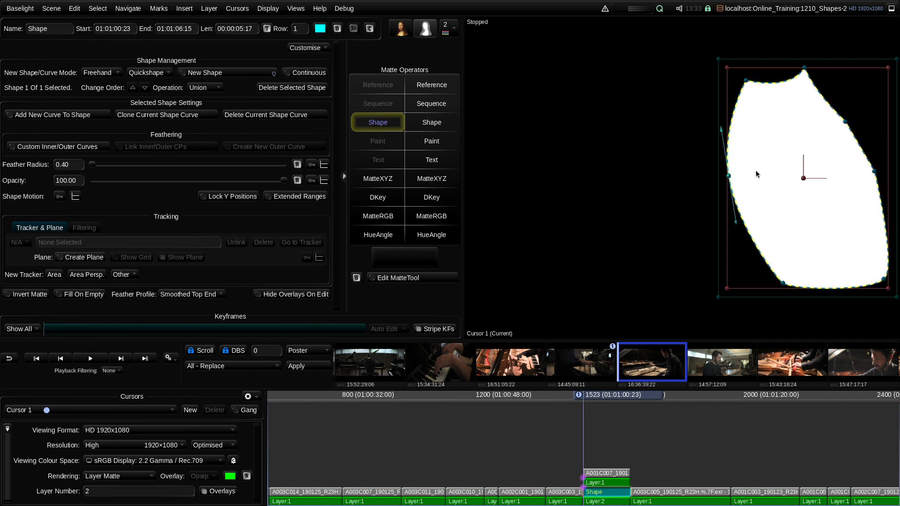
Step: Select the whole shape's outer transform box, scale the shape down about its centre, and stretch it vertically
left_click(723, 185)
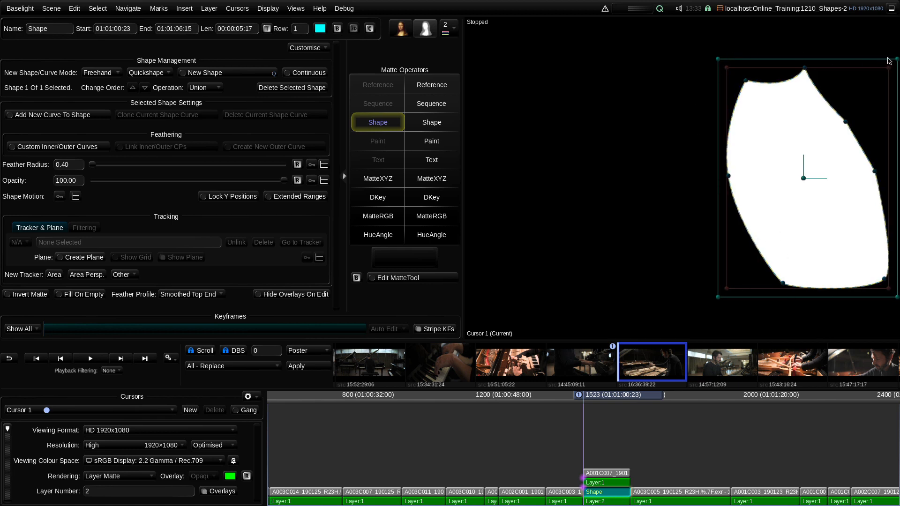
left_click_drag(897, 60, 875, 93)
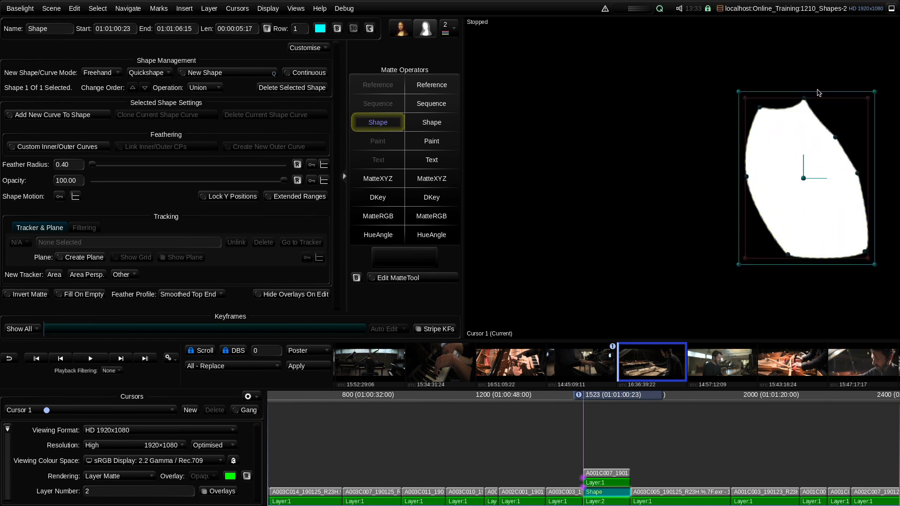
mouse_move(819, 97)
left_mouse_down()
mouse_move(819, 119)
mouse_move(820, 70)
mouse_move(821, 80)
left_mouse_up()
mouse_move(875, 142)
left_mouse_down()
mouse_move(862, 137)
mouse_move(875, 138)
left_mouse_up()
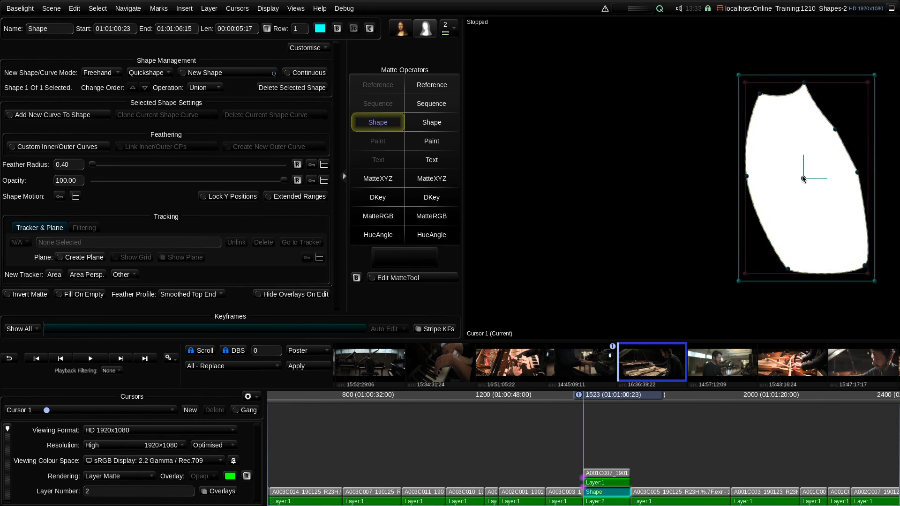
Step: Move the whole shape slightly left and rotate it a few degrees counterclockwise
mouse_move(803, 179)
left_mouse_down()
mouse_move(780, 178)
mouse_move(803, 173)
mouse_move(797, 185)
mouse_move(806, 173)
mouse_move(803, 180)
left_mouse_up()
left_click_drag(871, 184, 865, 167)
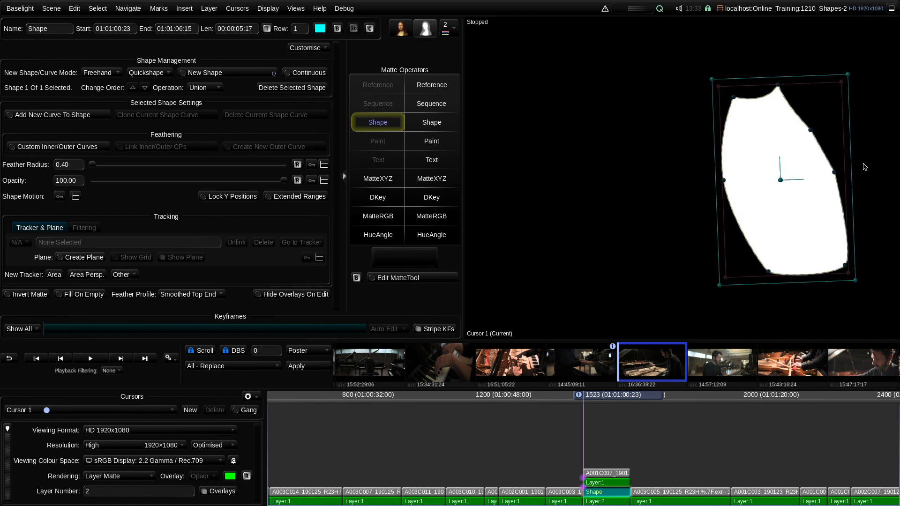
Step: Select the curve's inner transform box and resize the curve so it is slightly wider and shorter
left_click(844, 155)
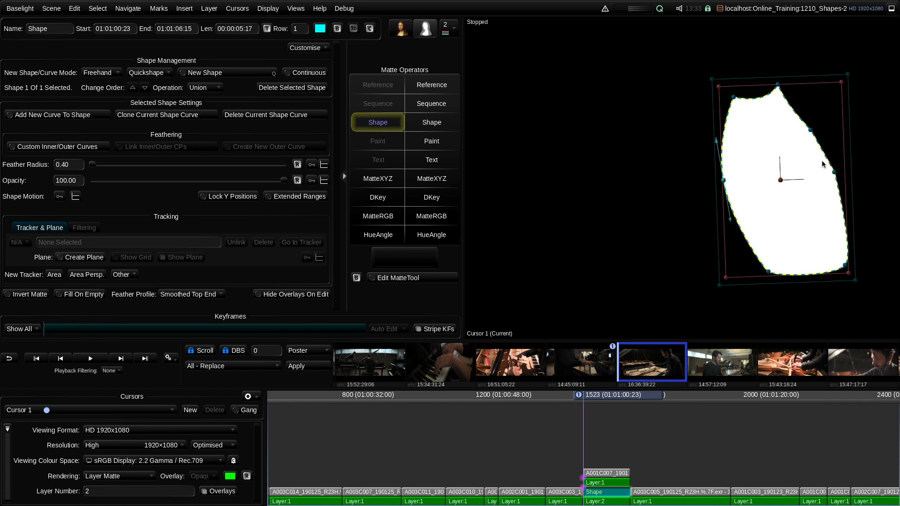
left_click_drag(844, 81, 848, 88)
left_click_drag(804, 179, 800, 179)
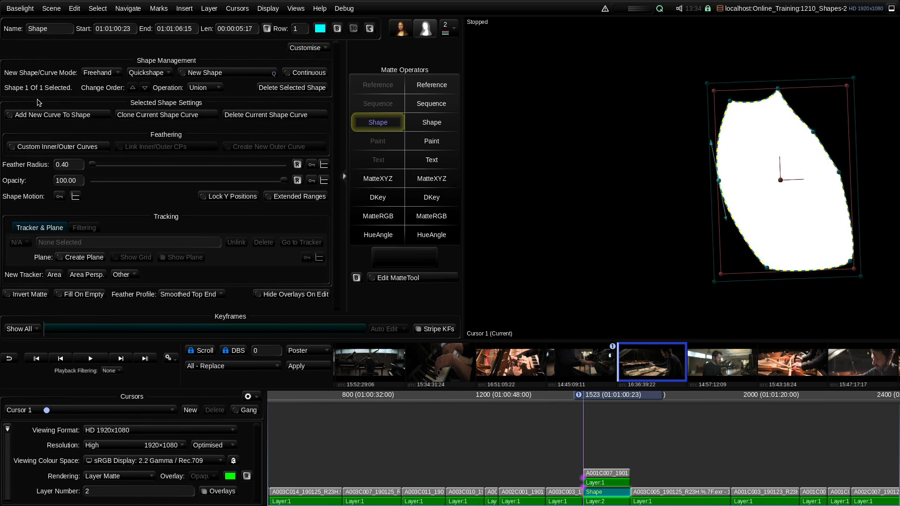
Step: Add a new curve to the shape and draw it freehand as a small teardrop in the frame's upper-left area
left_click(68, 117)
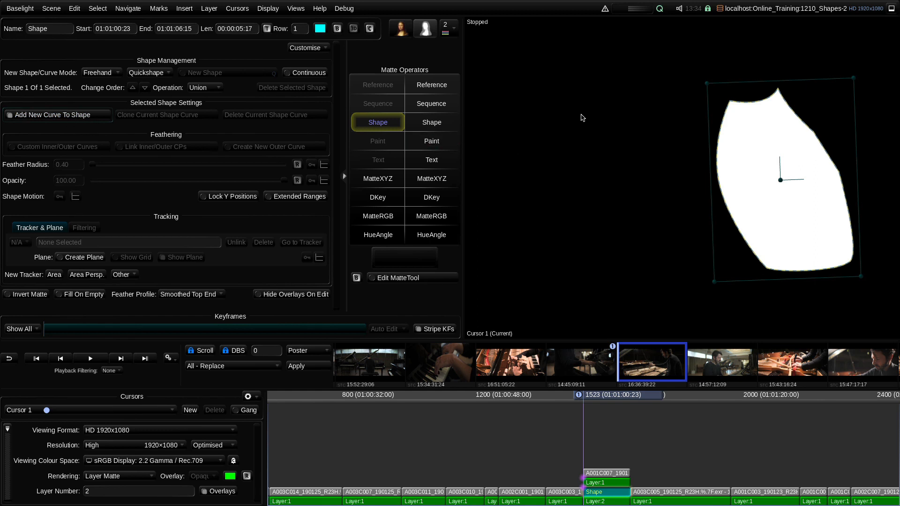
mouse_move(582, 116)
left_mouse_down()
mouse_move(609, 101)
mouse_move(625, 115)
mouse_move(631, 157)
mouse_move(574, 123)
left_mouse_up()
right_click(565, 152)
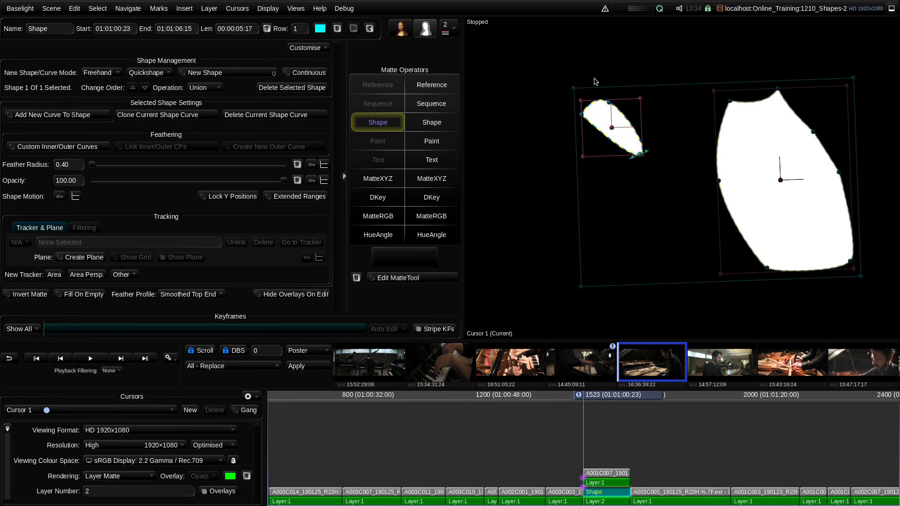
Step: Select the small teardrop curve through its inner box and enlarge it about its centre
left_click(577, 92)
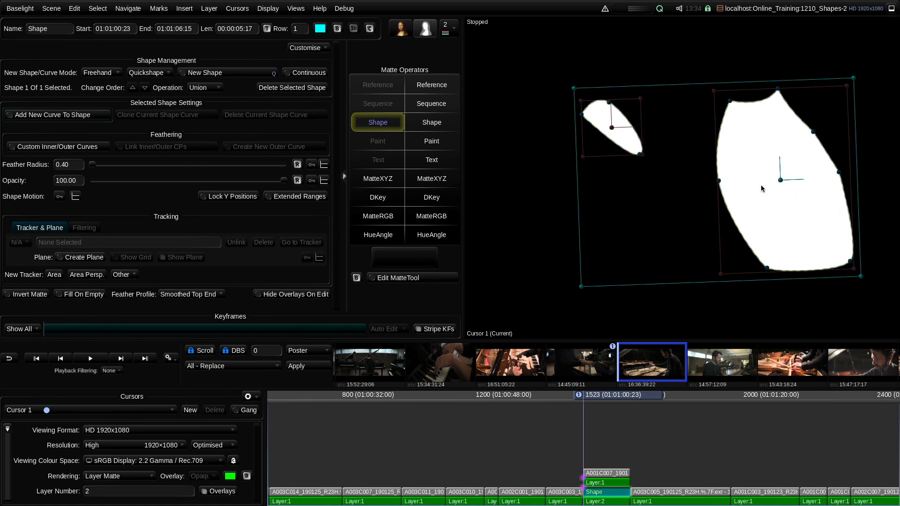
left_click(613, 159)
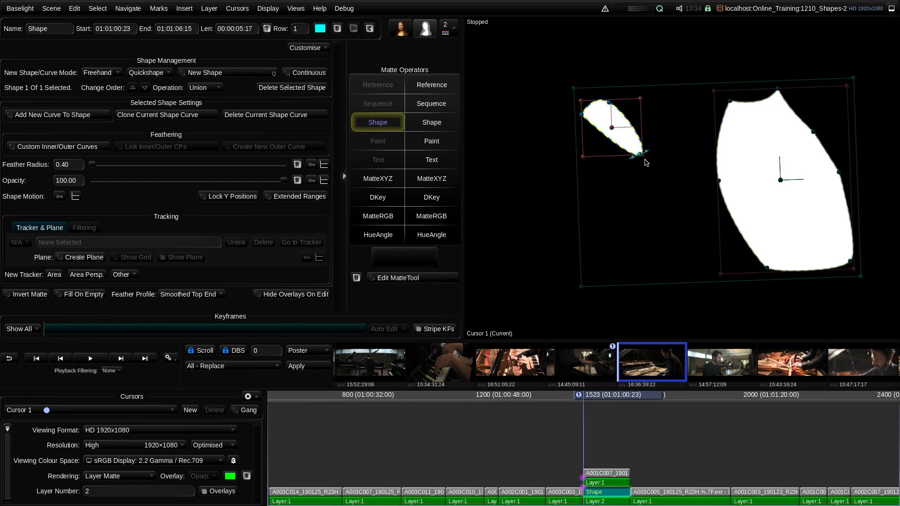
left_click_drag(643, 156, 660, 172)
Step: Select the whole shape, scale both curves down together, and rotate the outer transform box back to level
left_click(718, 75)
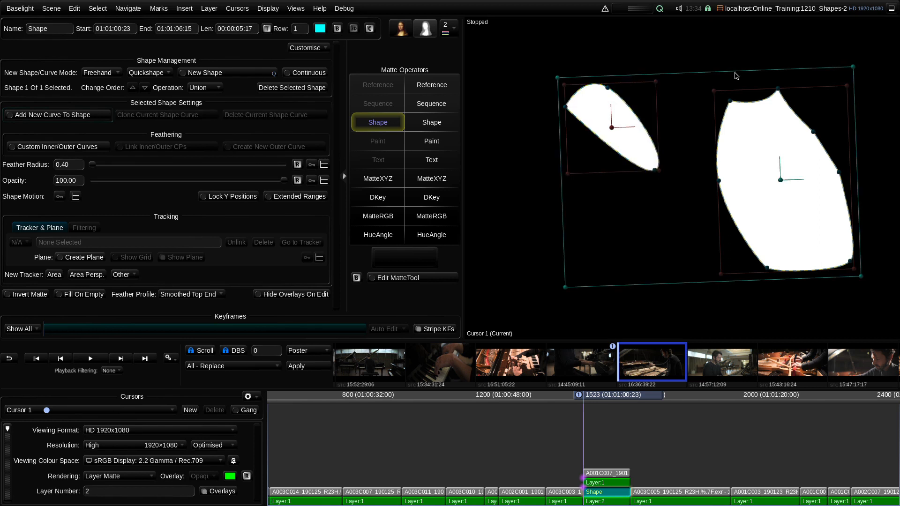
mouse_move(853, 70)
left_mouse_down()
mouse_move(847, 93)
mouse_move(849, 83)
left_mouse_up()
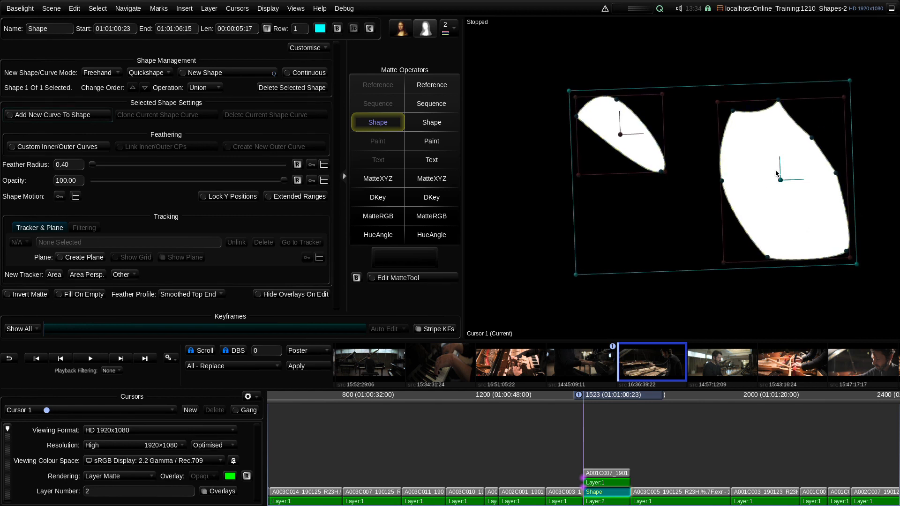
left_click_drag(778, 156, 779, 158)
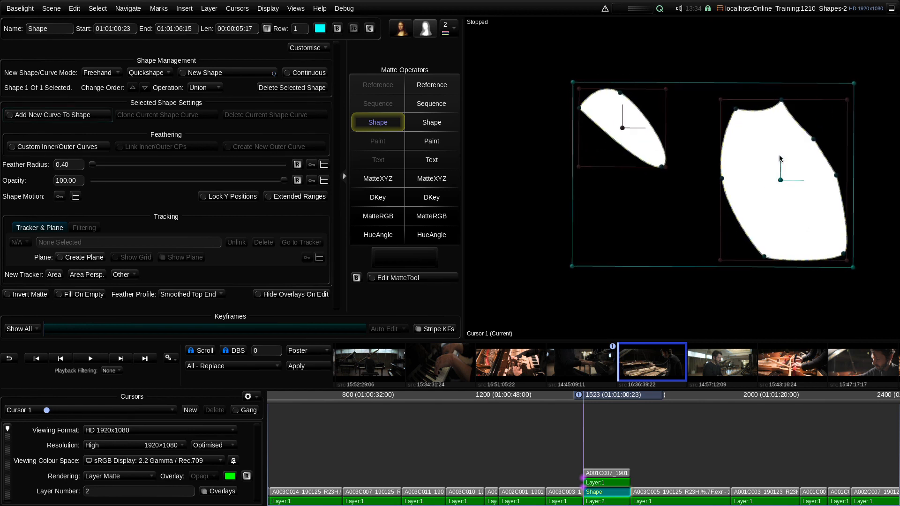
Step: Select the small teardrop curve, rotate it clockwise and scale it down slightly
left_click(635, 172)
left_click_drag(639, 126, 636, 131)
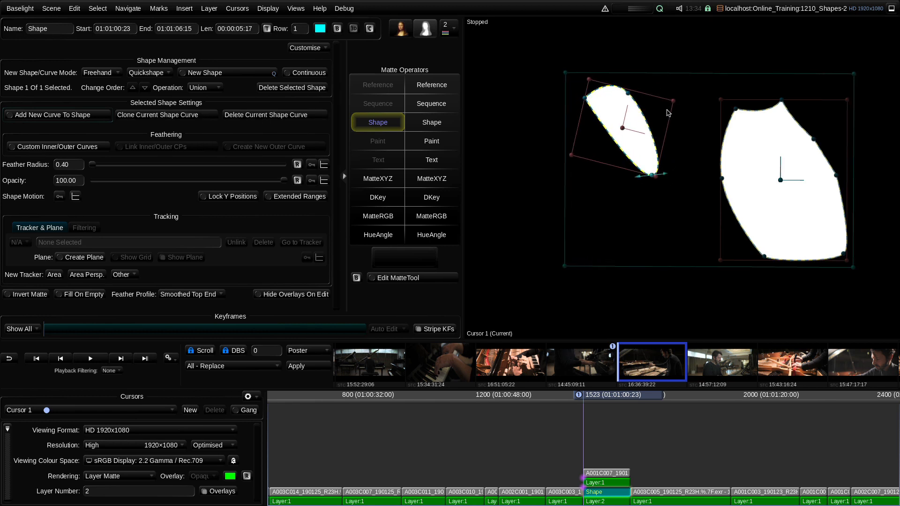
mouse_move(673, 100)
left_mouse_down()
mouse_move(686, 103)
mouse_move(670, 107)
left_mouse_up()
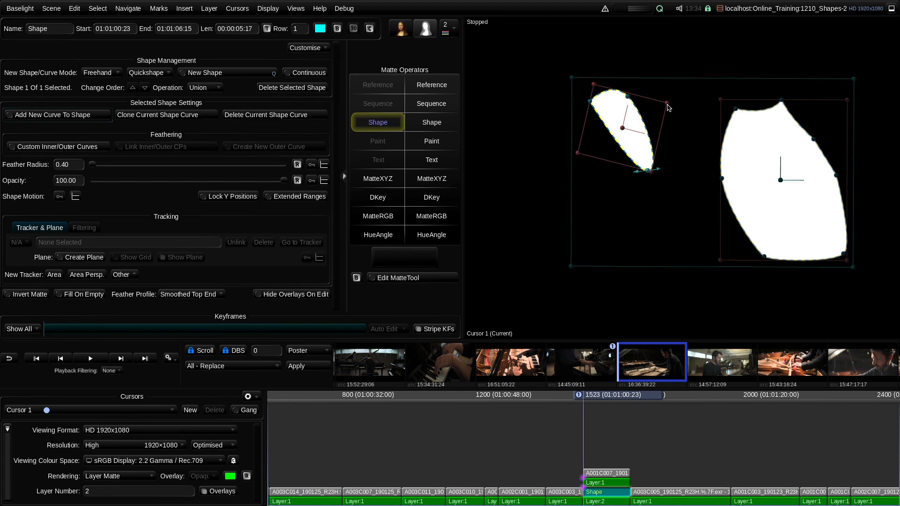
Step: Widen the large curve horizontally and insert a control point on the small curve's right edge
left_click(735, 126)
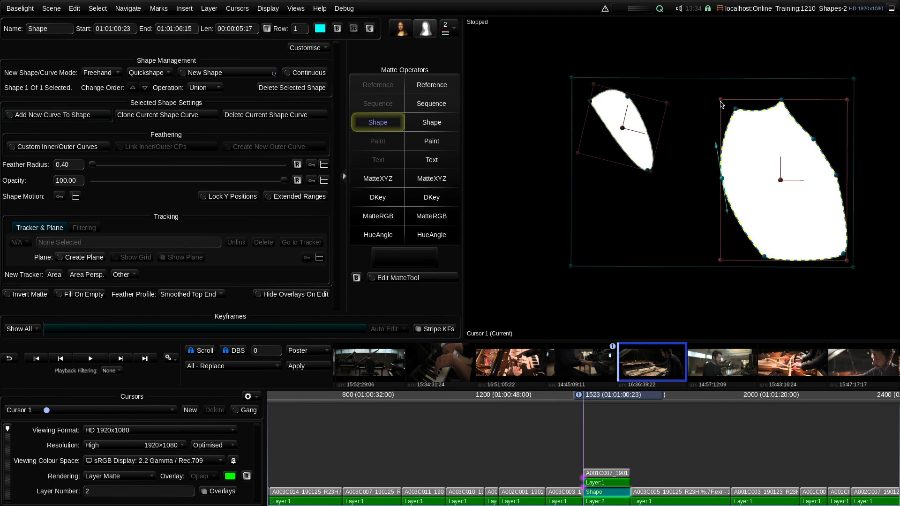
left_click_drag(721, 99, 712, 102)
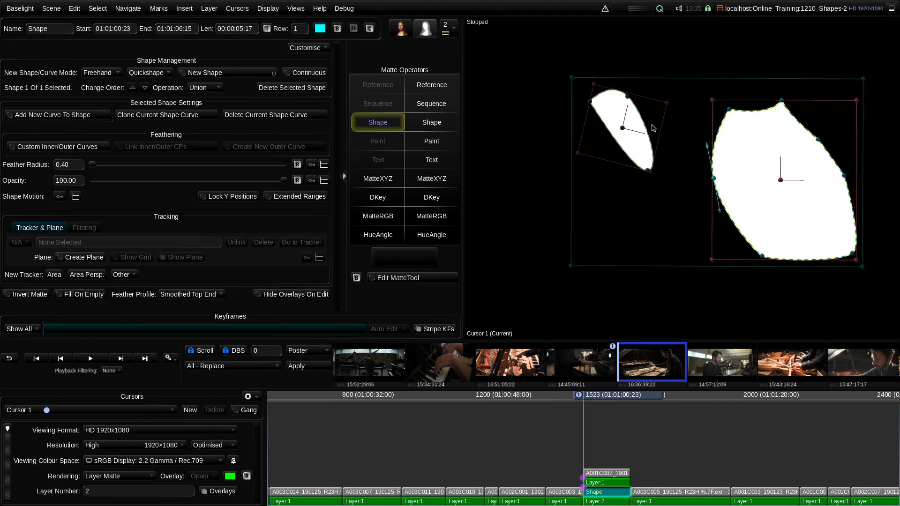
left_click(644, 128)
left_click(732, 128)
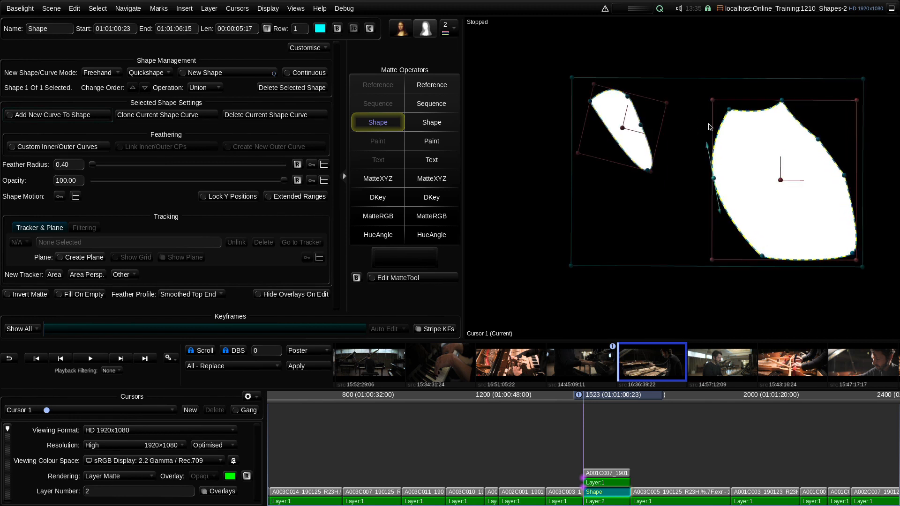
Step: Move the small curve inside the large curve so it cuts a hole in the matte, and select the whole shape
left_click(649, 115)
left_click(627, 144)
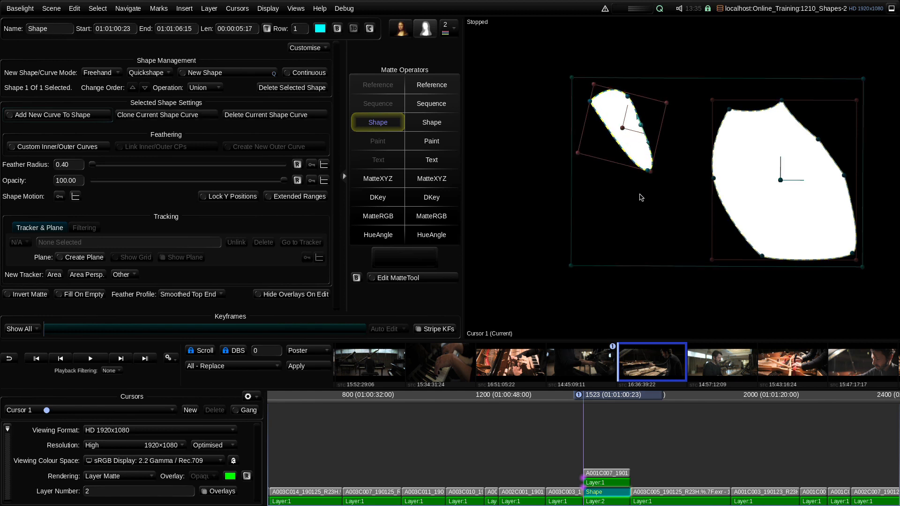
left_click_drag(623, 131, 716, 147)
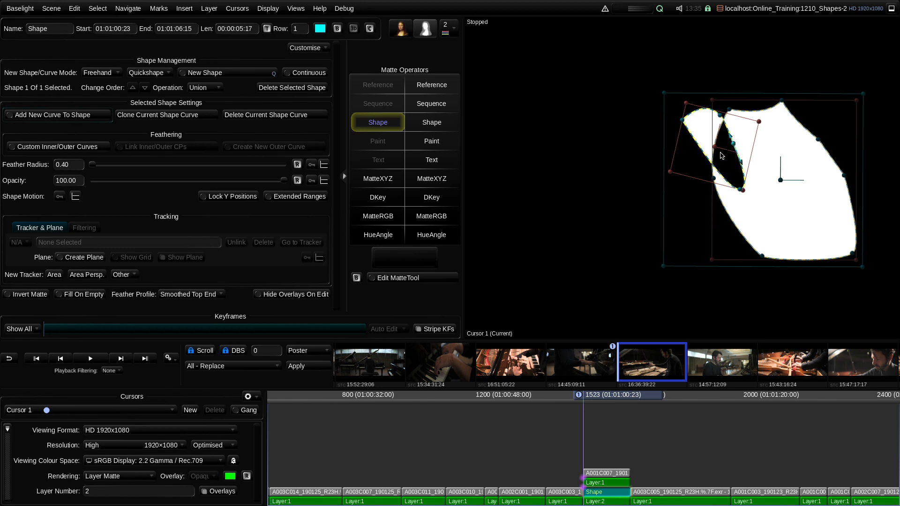
left_click_drag(714, 149, 771, 174)
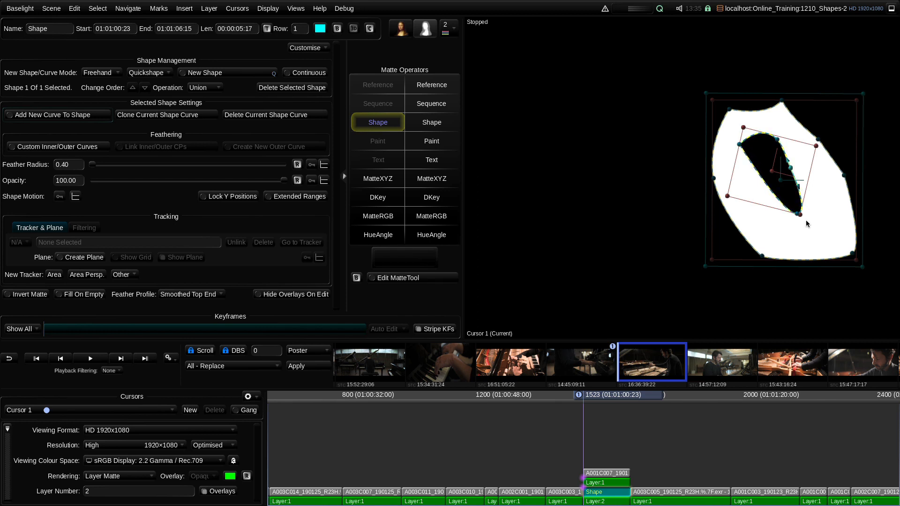
left_click(779, 273)
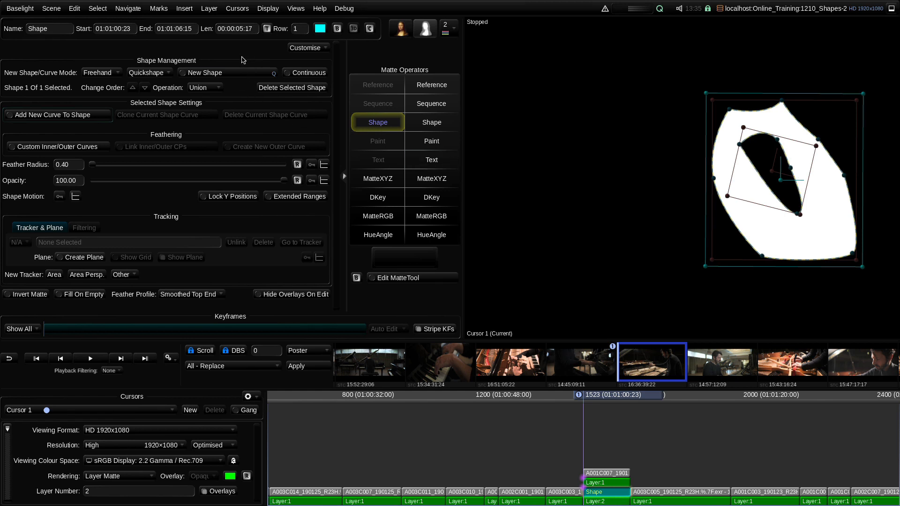
Step: Start a new shape with Continuous left off and draw a roughly circular freehand shape left of the first shape
left_click(230, 76)
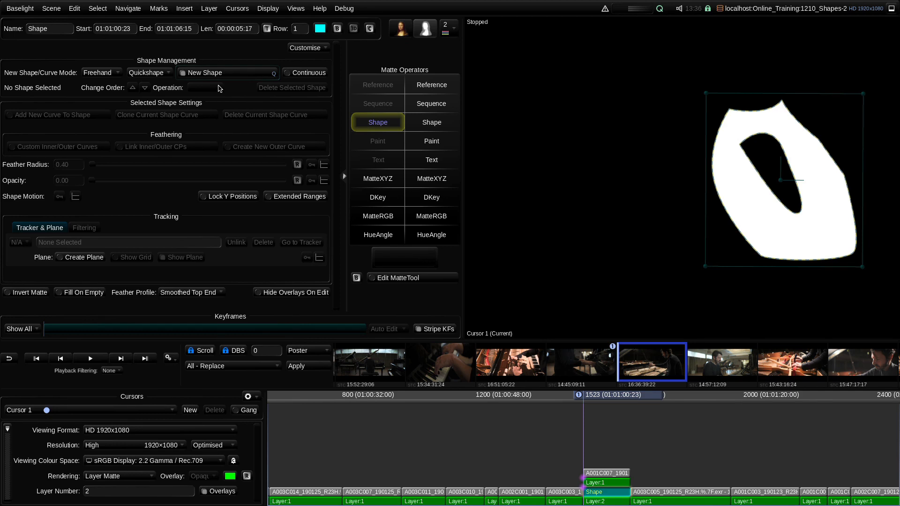
left_click(306, 73)
left_click(306, 76)
mouse_move(597, 130)
left_mouse_down()
mouse_move(627, 130)
mouse_move(638, 161)
mouse_move(632, 182)
mouse_move(590, 189)
mouse_move(558, 165)
left_mouse_up()
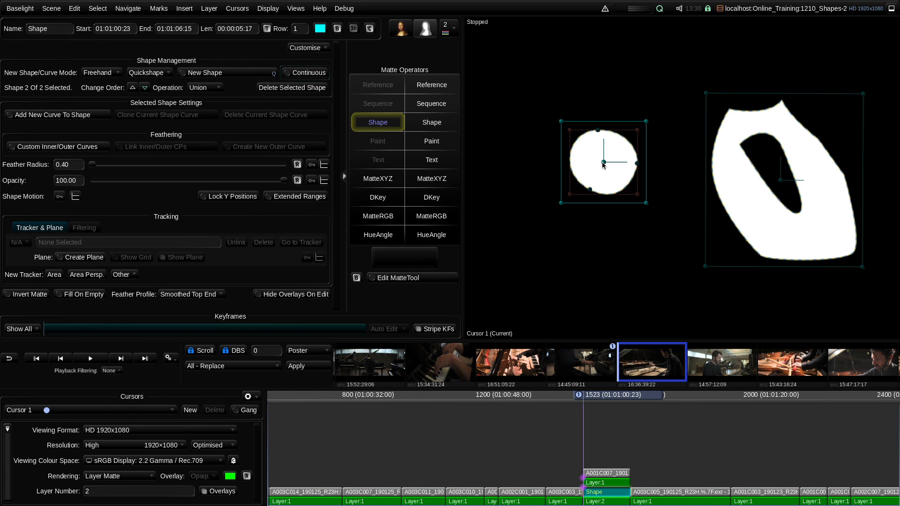
Step: Move the circle over the first shape's left edge, select the first shape, and move the circle clear again
left_click_drag(604, 163, 707, 167)
left_click(720, 223)
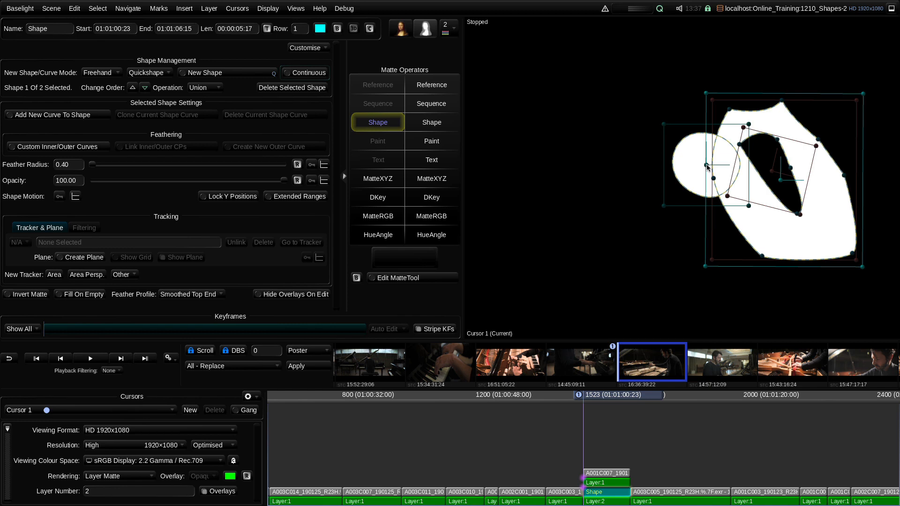
left_click_drag(708, 166, 658, 210)
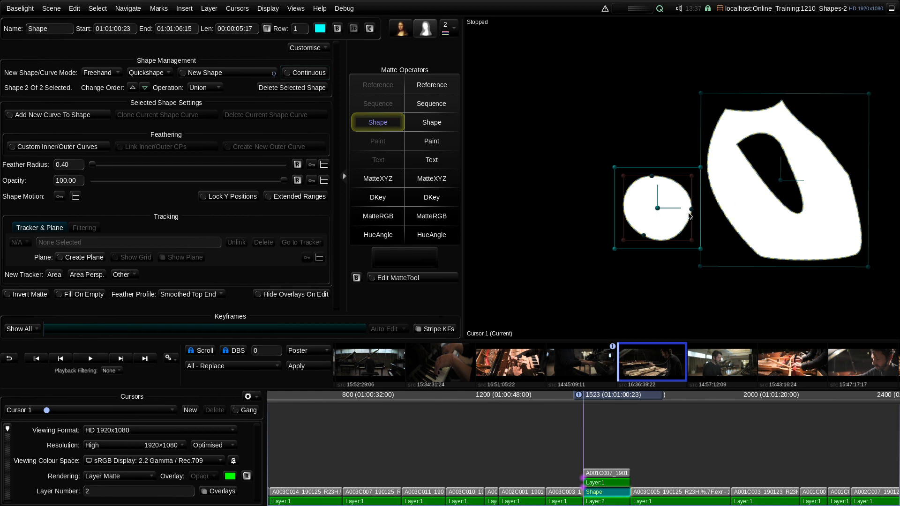
Step: Set the circle's operation to Subtract and move it over the first shape's left edge
left_click(197, 89)
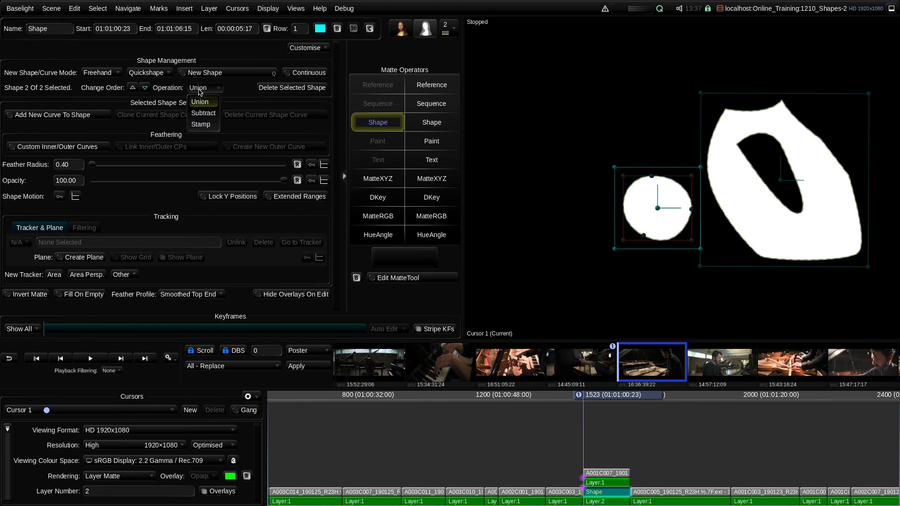
left_click(203, 113)
left_click_drag(660, 211, 696, 193)
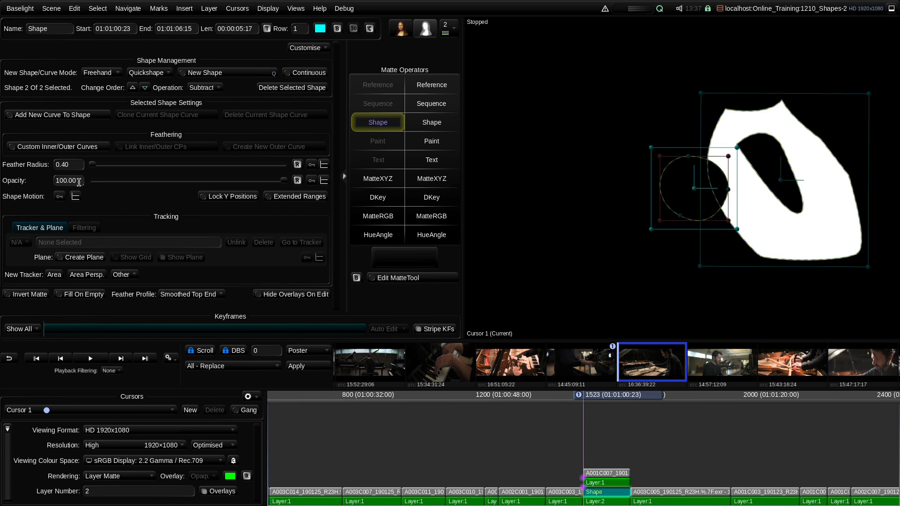
Step: Set the circle's opacity to about 73.28 and the first shape's opacity to about 49.84
left_click_drag(284, 181, 265, 188)
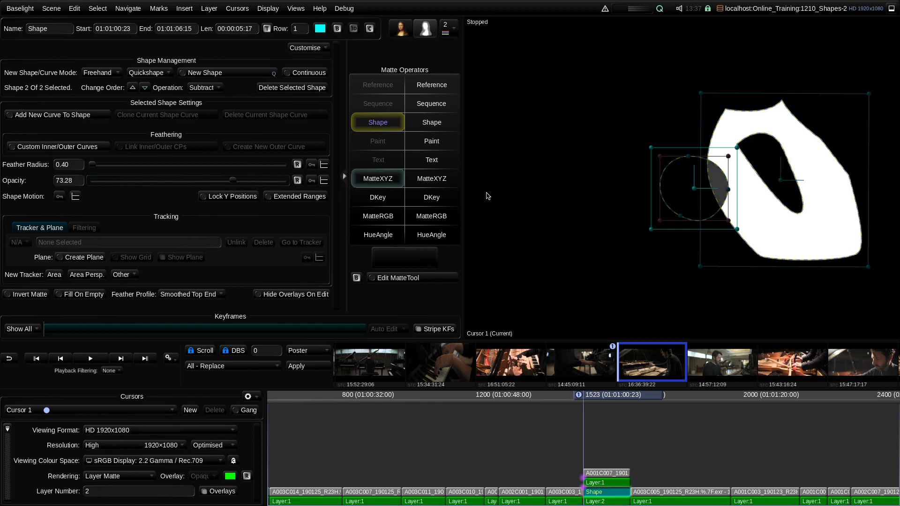
left_click(772, 230)
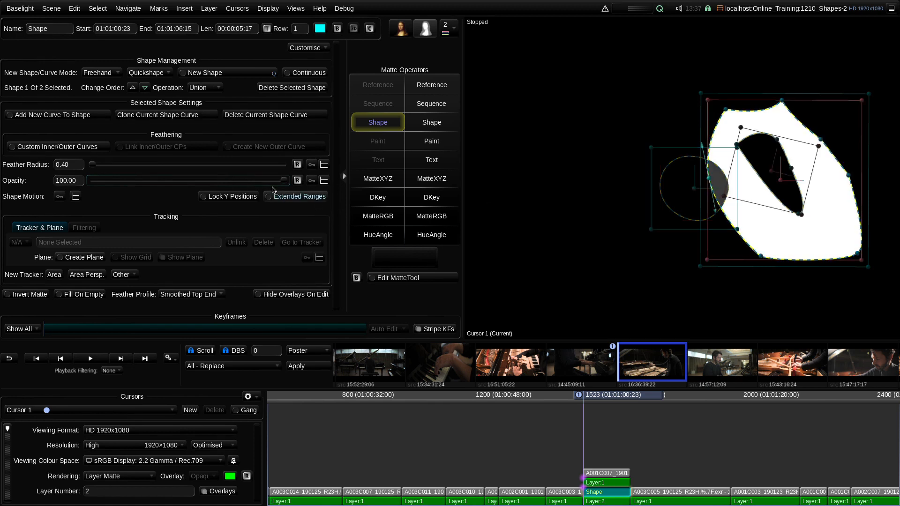
left_click_drag(283, 182, 174, 183)
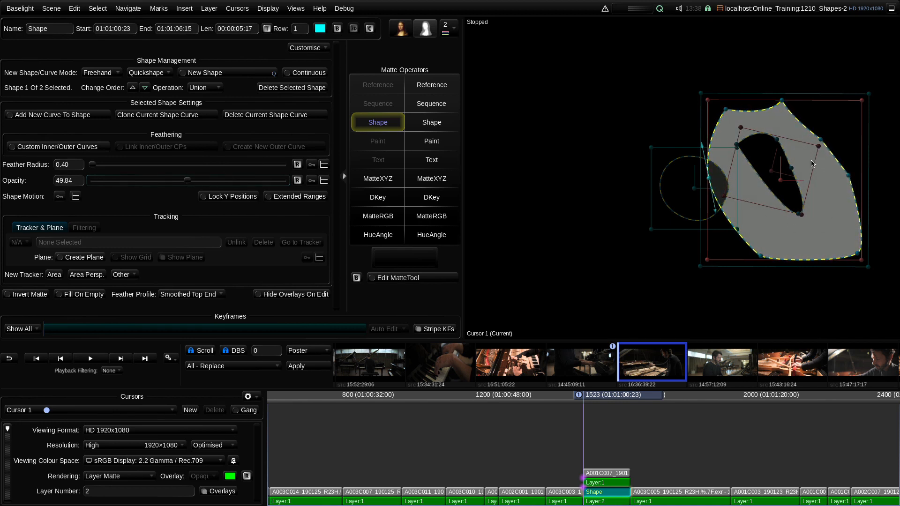
Step: Move the circle clear, set its operation to Union, and move it back over the first shape's left edge
left_click_drag(695, 193, 659, 203)
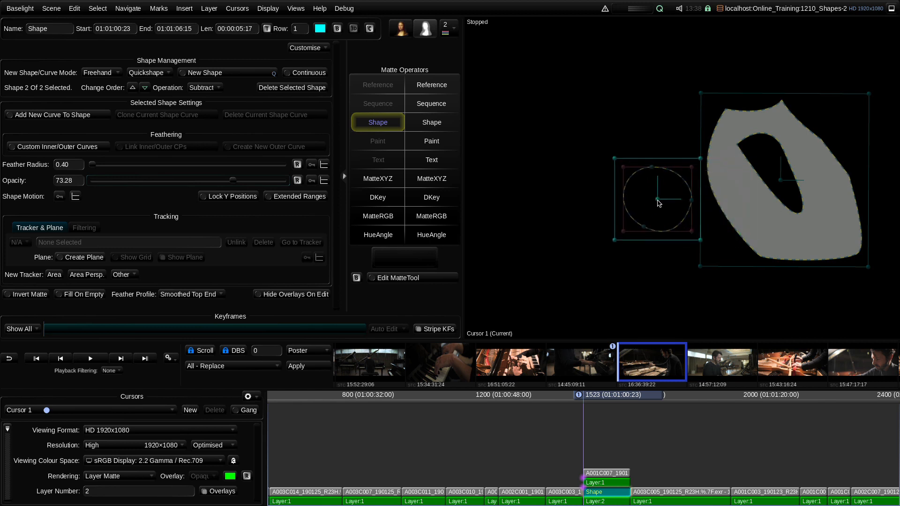
left_click(214, 88)
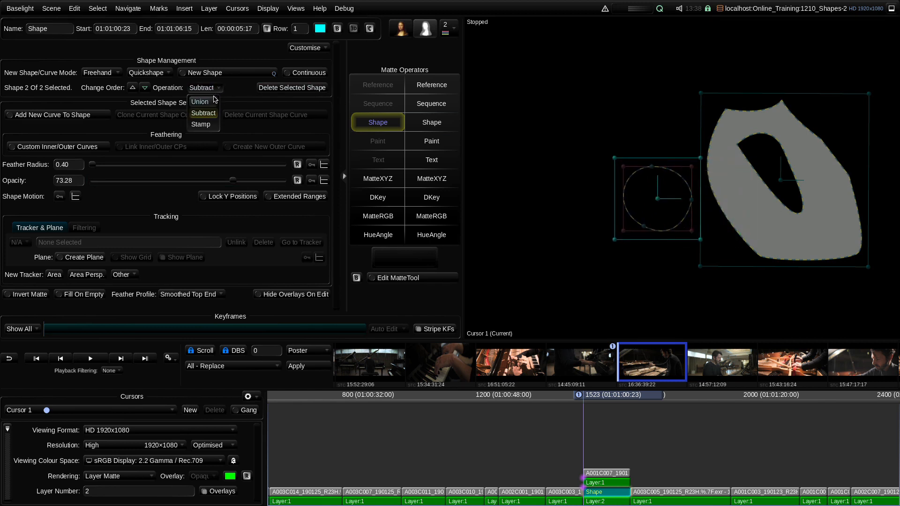
left_click(213, 101)
left_click_drag(671, 199, 716, 198)
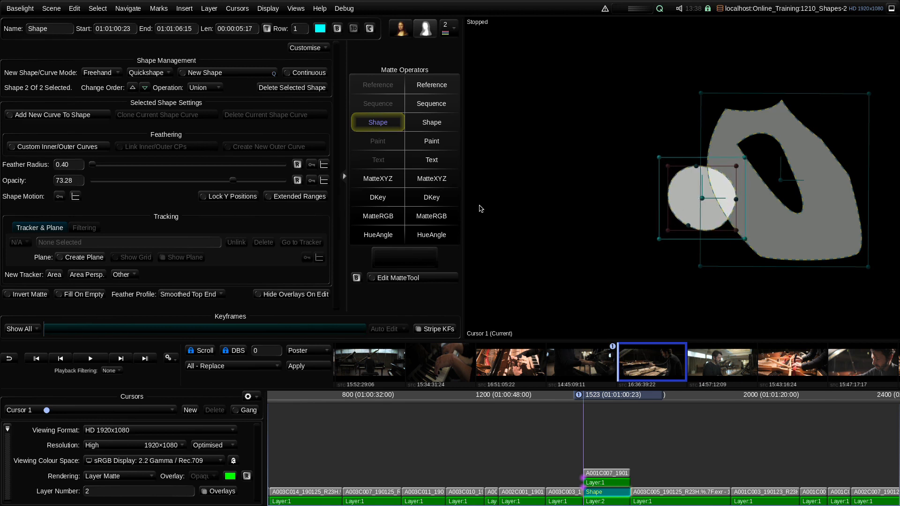
Step: Set the circle's operation to Stamp and its intensity to about 53.07
left_click(206, 89)
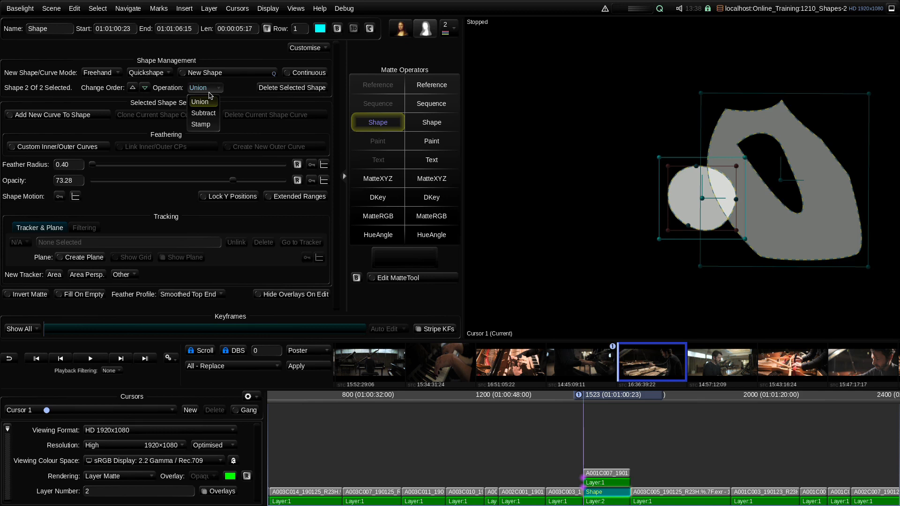
left_click(211, 125)
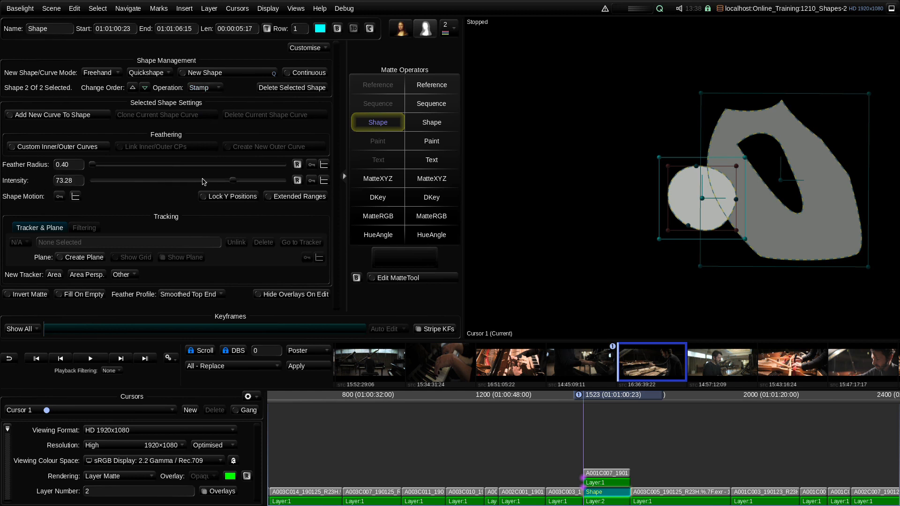
left_click_drag(234, 183, 194, 187)
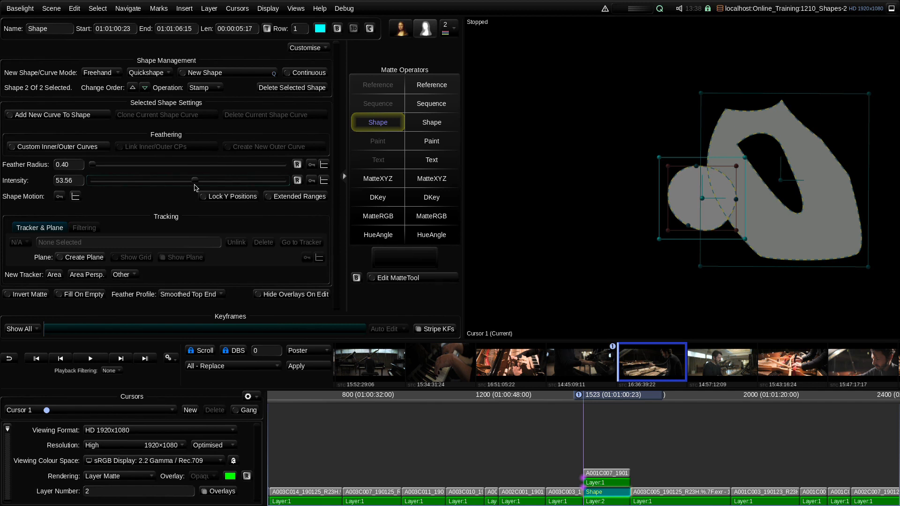
Step: Set the first shape's opacity to 100, and shift the circle slightly upward over that shape's left edge
left_click(784, 253)
left_click_drag(188, 181, 307, 187)
left_click(690, 209)
left_click(657, 240)
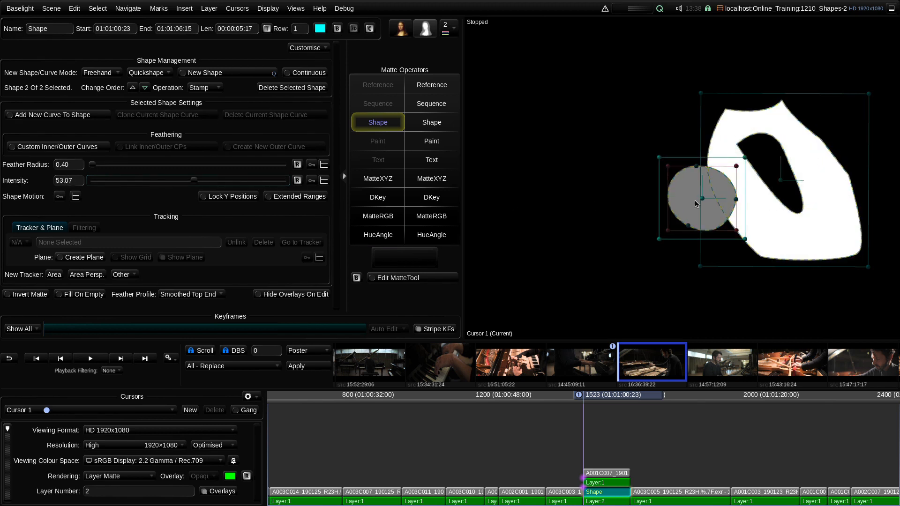
mouse_move(702, 201)
left_mouse_down()
mouse_move(750, 185)
mouse_move(746, 217)
mouse_move(747, 197)
mouse_move(772, 165)
mouse_move(776, 179)
mouse_move(681, 189)
mouse_move(705, 190)
left_mouse_up()
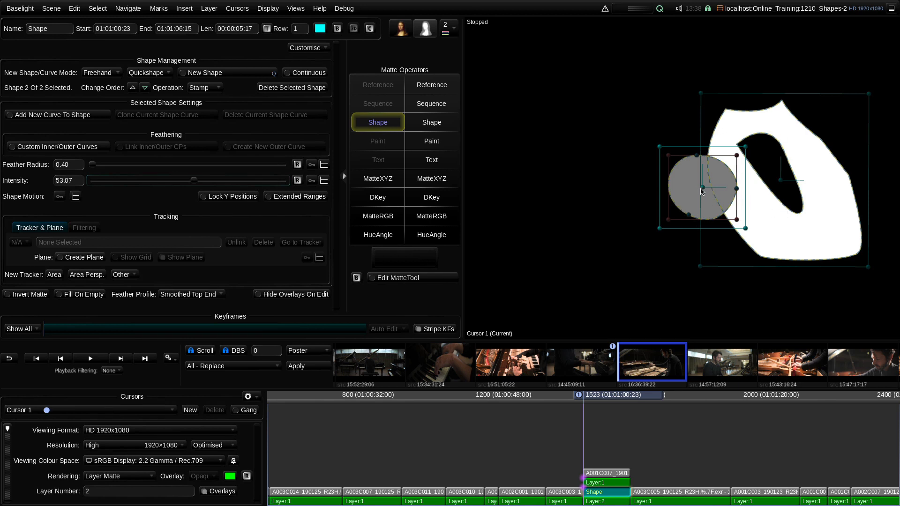
left_click_drag(703, 189, 703, 187)
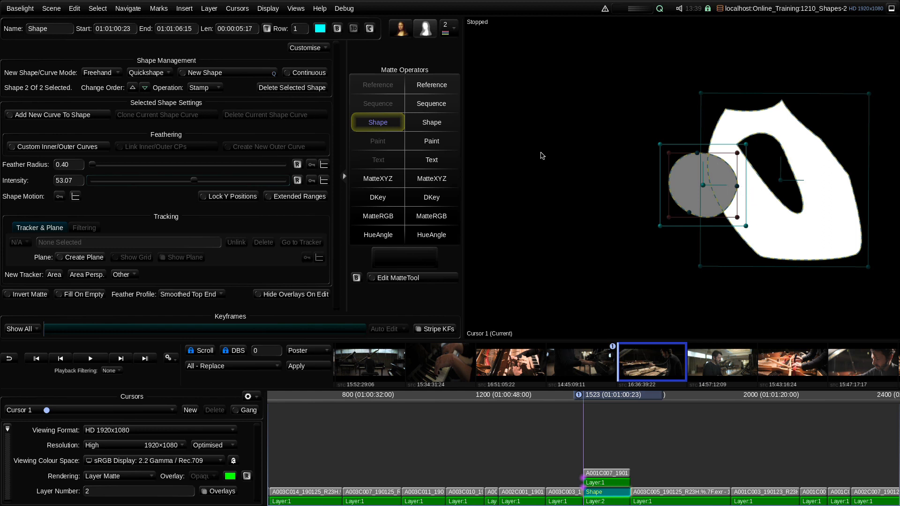
Step: Change the circle's order to shape 1 of 2, nudge it slightly left, and return it to shape 2 of 2
left_click(146, 90)
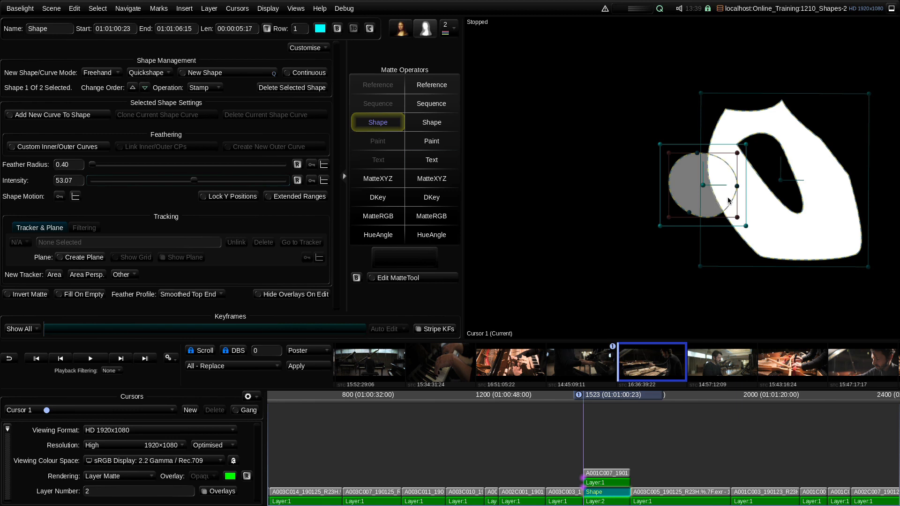
left_click_drag(703, 185, 699, 186)
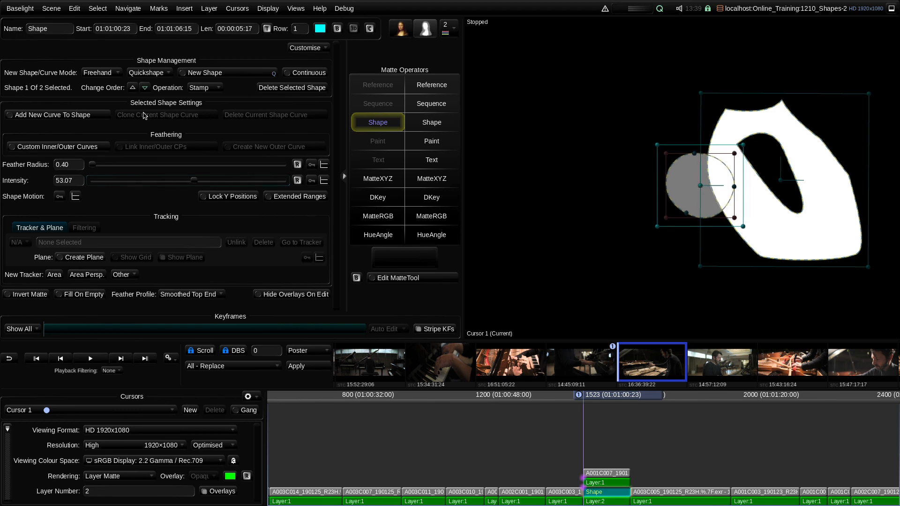
left_click(145, 89)
left_click(145, 89)
left_click(134, 88)
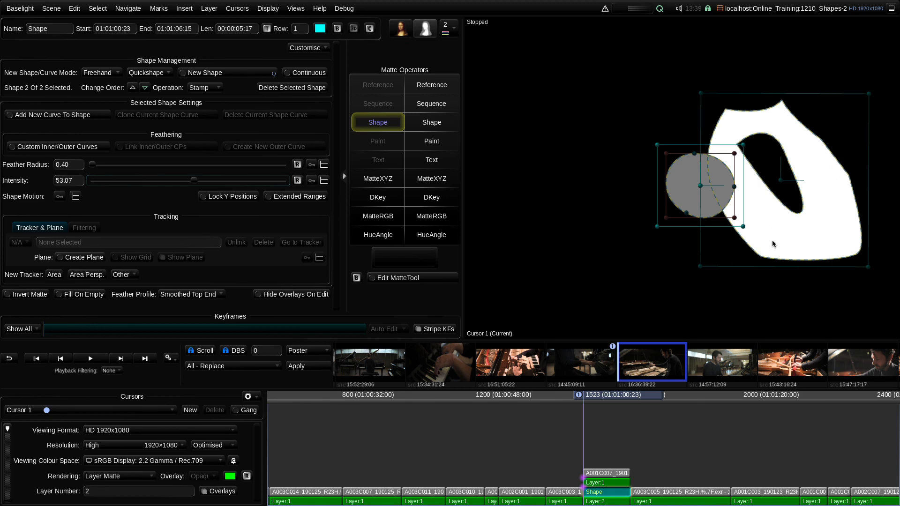
Step: Select the first shape briefly, reselect the circle, and move it up and left along the first shape's edge
left_click(727, 271)
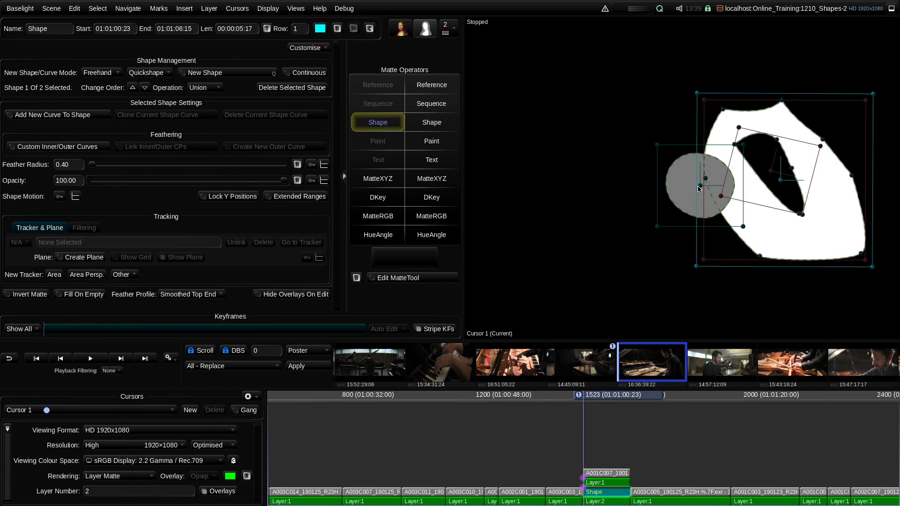
left_click(696, 186)
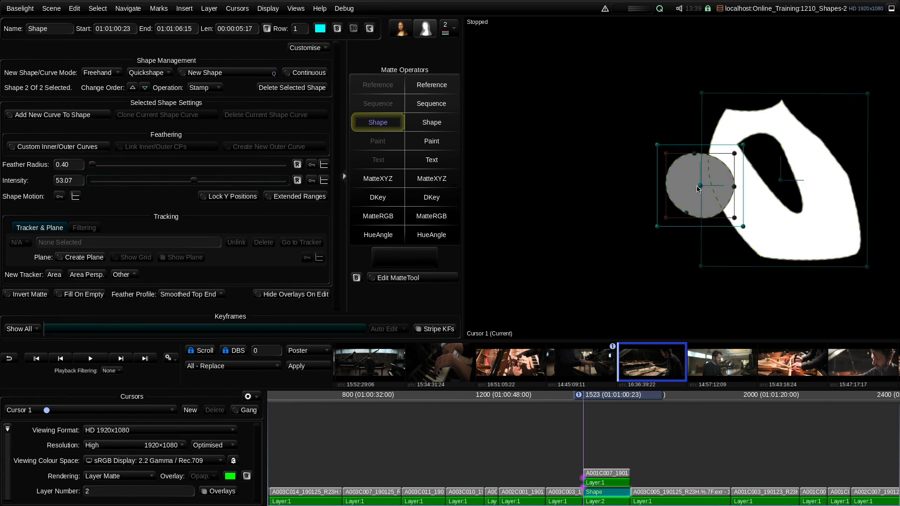
left_click_drag(696, 187, 688, 158)
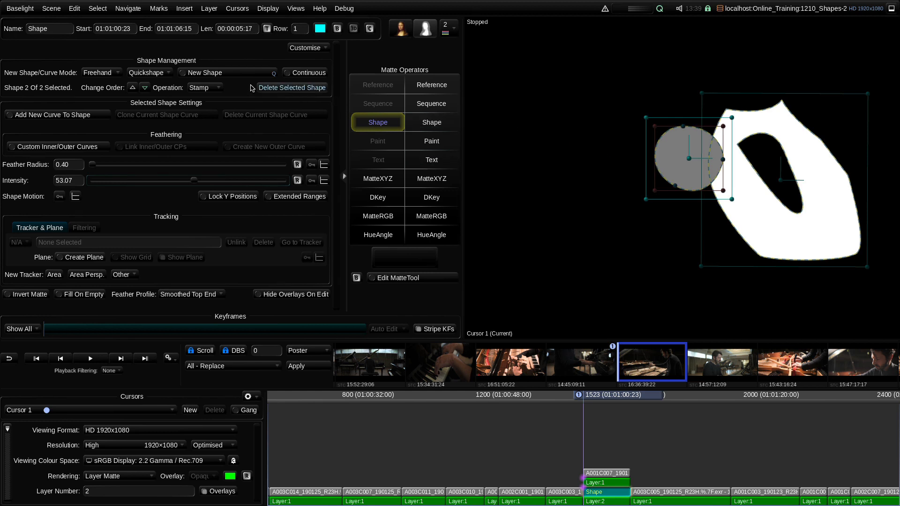
Step: Delete both the circle and the first shape from the matte
left_click(302, 90)
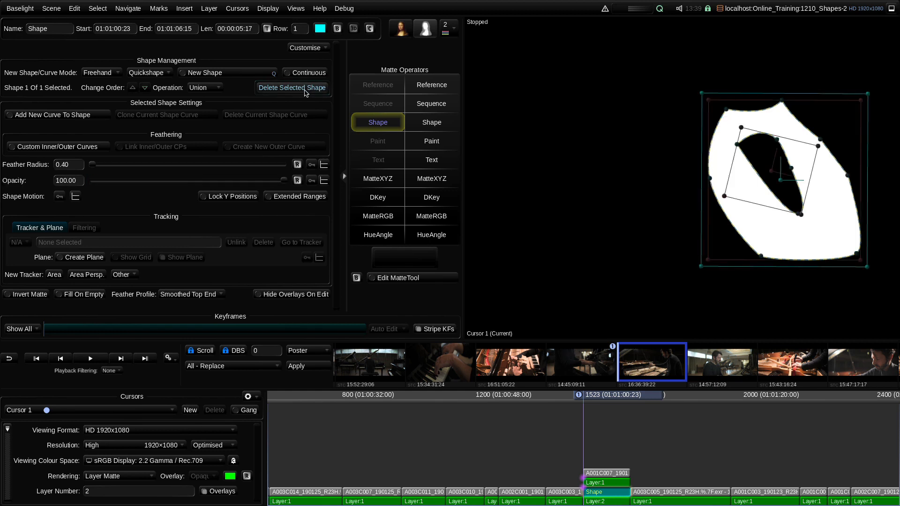
left_click(304, 92)
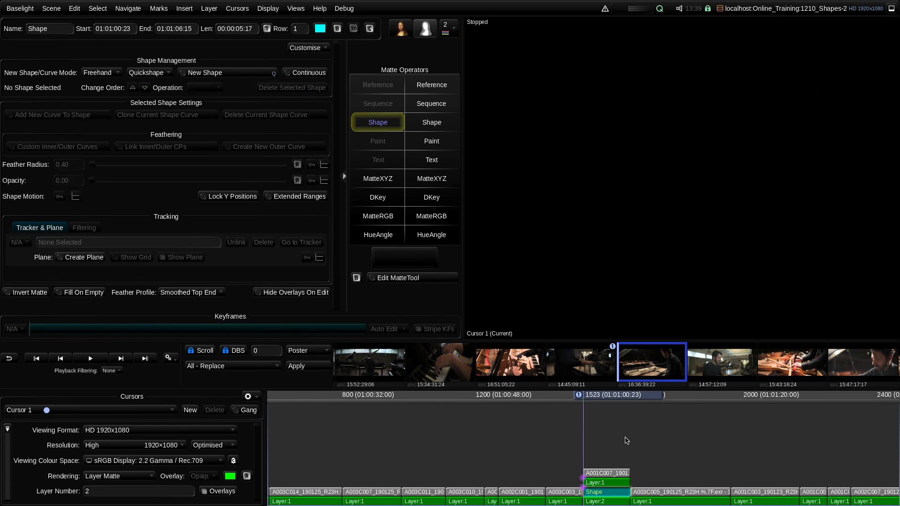
Step: View the picture instead of the layer matte and draw a new tall ellipse shape around the pianist's head and torso
key("m")
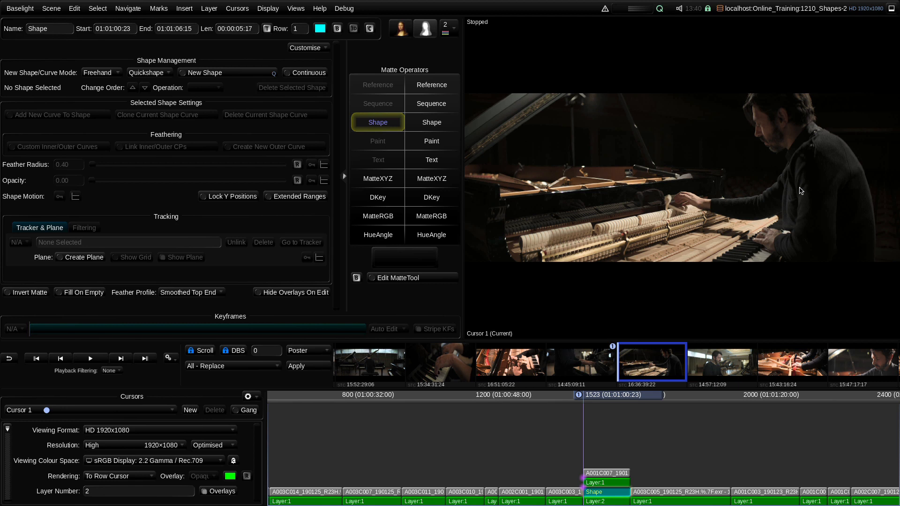
left_click(104, 75)
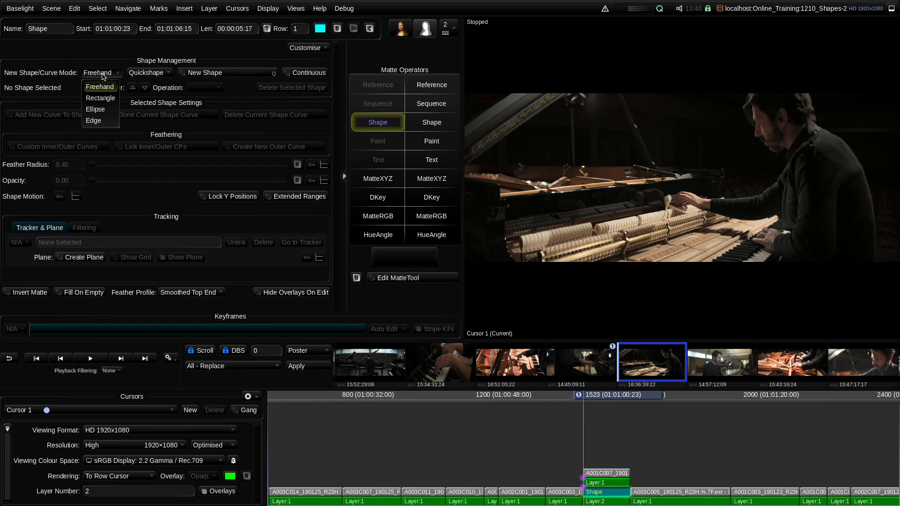
left_click(104, 76)
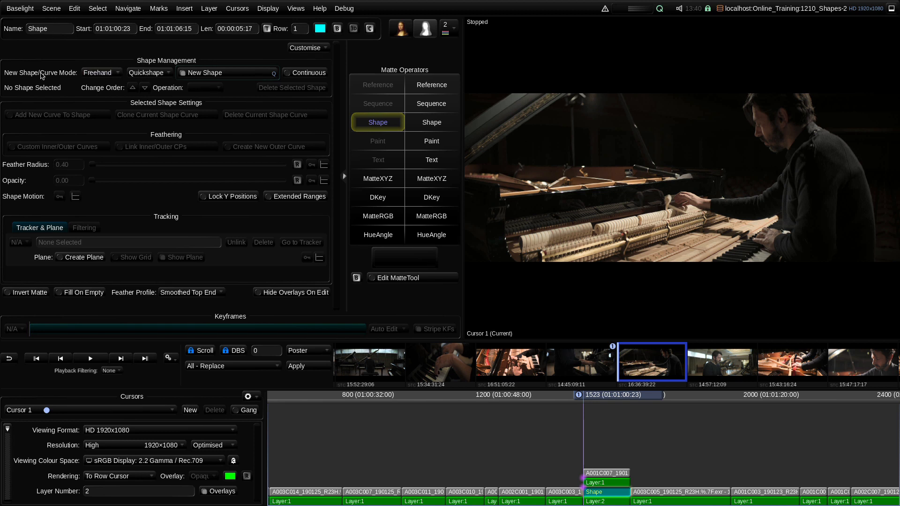
left_click(100, 76)
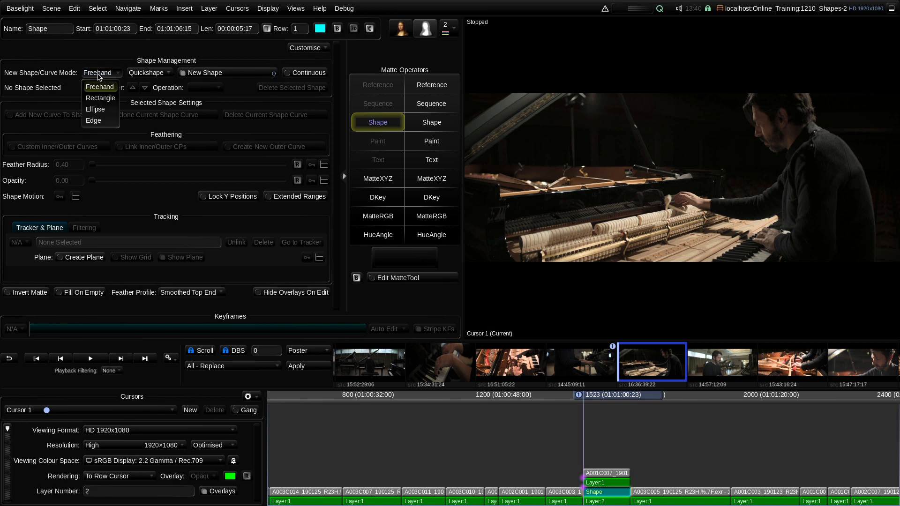
left_click(111, 110)
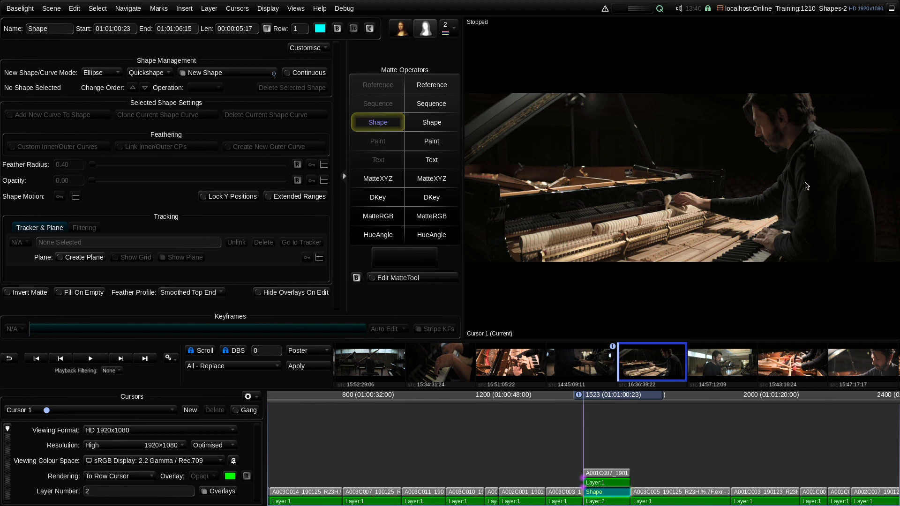
left_click_drag(800, 183, 854, 271)
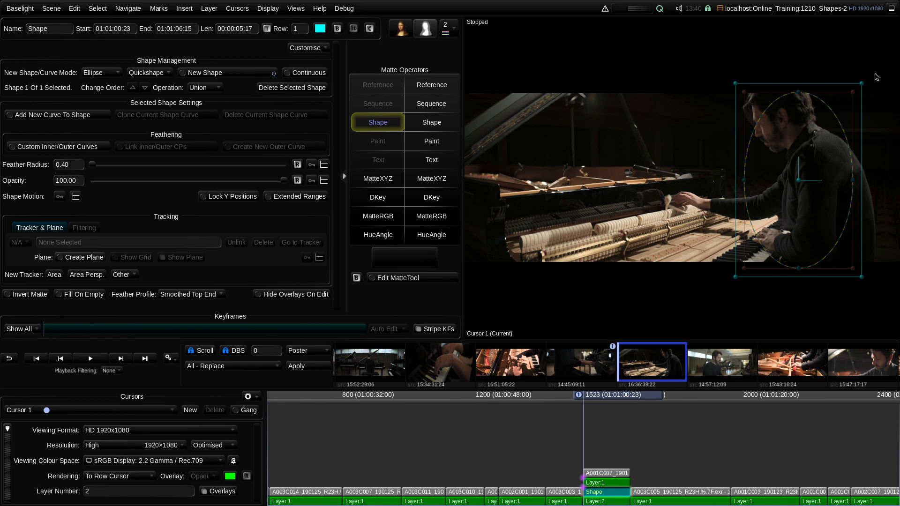
Step: Tilt the ellipse counterclockwise over the pianist, shift it up and left, and shrink it slightly
left_click_drag(865, 87, 864, 82)
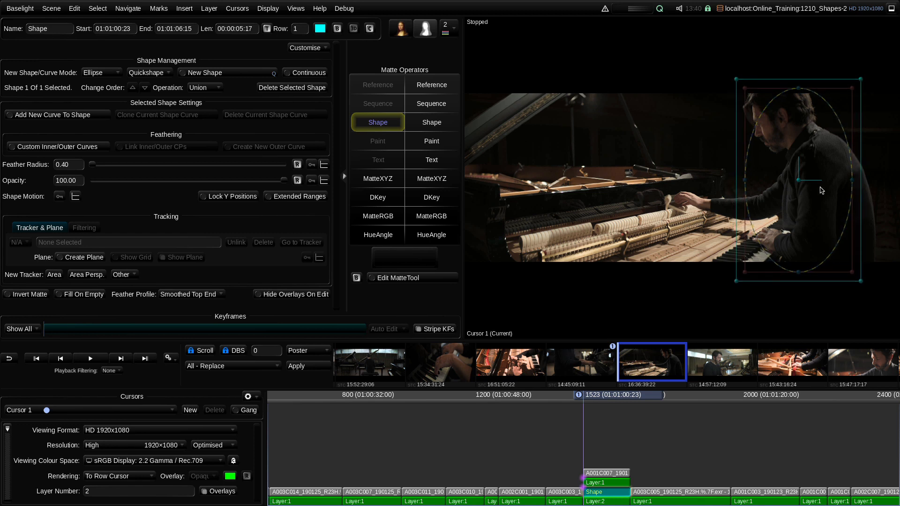
left_click_drag(816, 185, 790, 175)
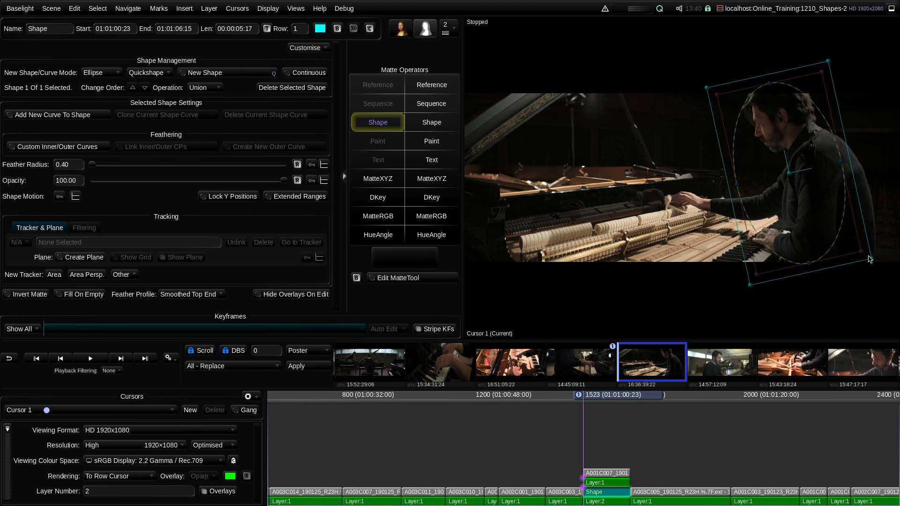
left_click_drag(872, 262, 861, 254)
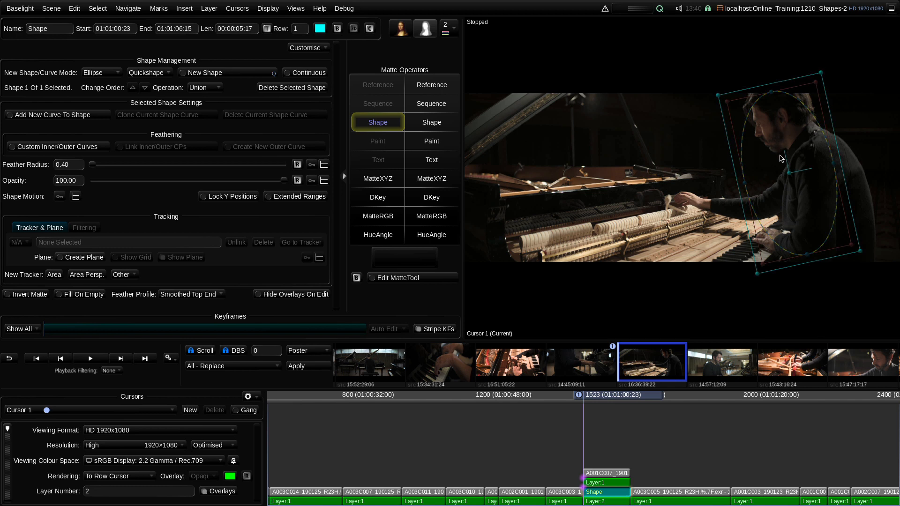
Step: Switch from the matte to the layer's inside Base Grade and raise the Balance exposure to about 1.542
left_click(662, 471)
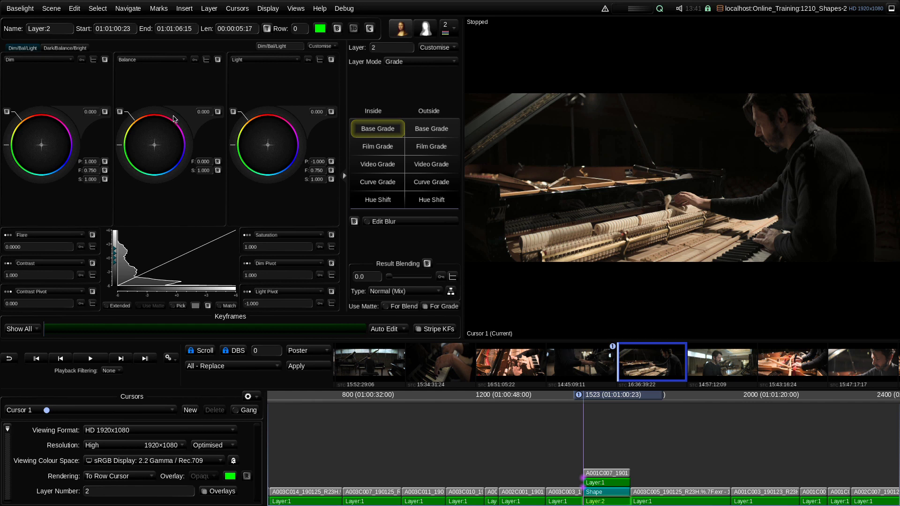
left_click(401, 32)
left_click(401, 32)
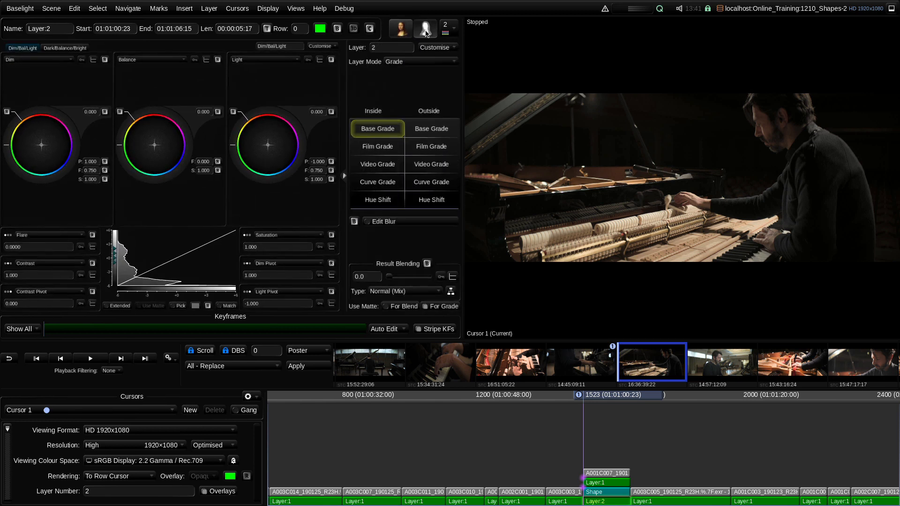
left_click(427, 30)
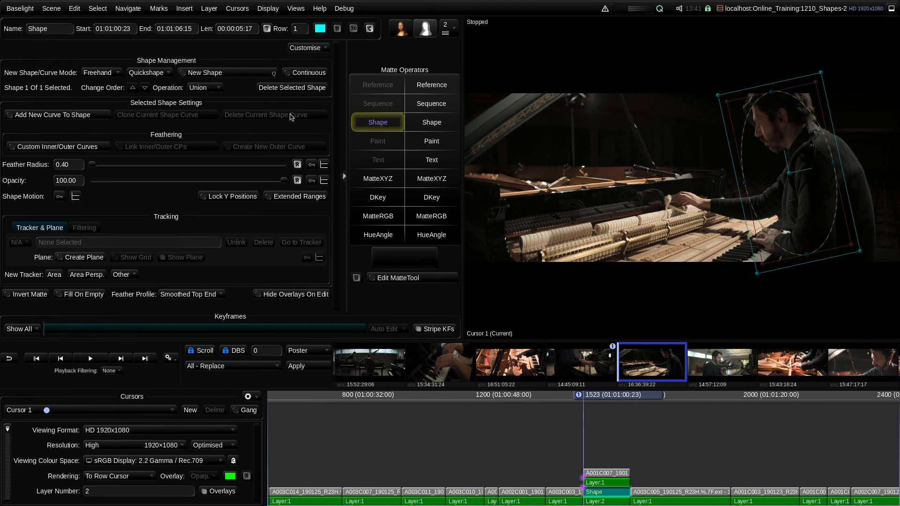
left_click(401, 32)
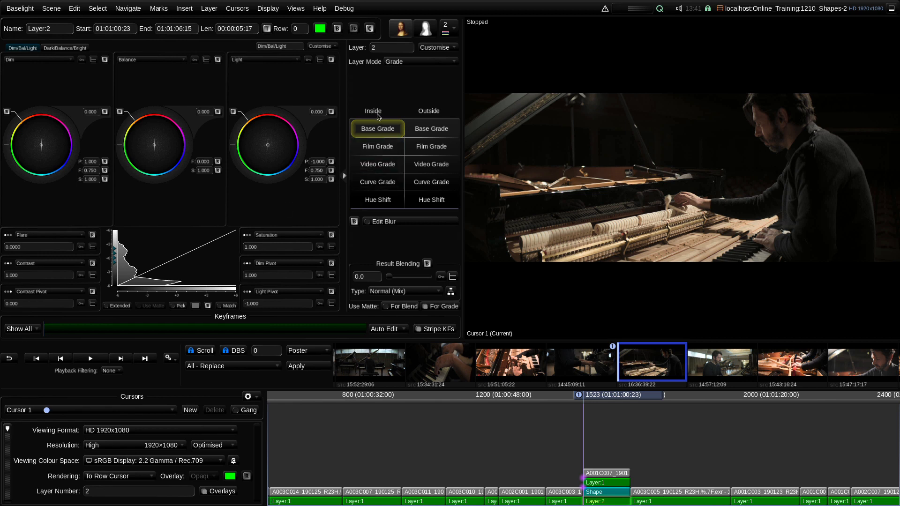
mouse_move(185, 136)
left_mouse_down()
mouse_move(144, 89)
mouse_move(199, 163)
mouse_move(124, 168)
mouse_move(141, 93)
mouse_move(197, 155)
left_mouse_up()
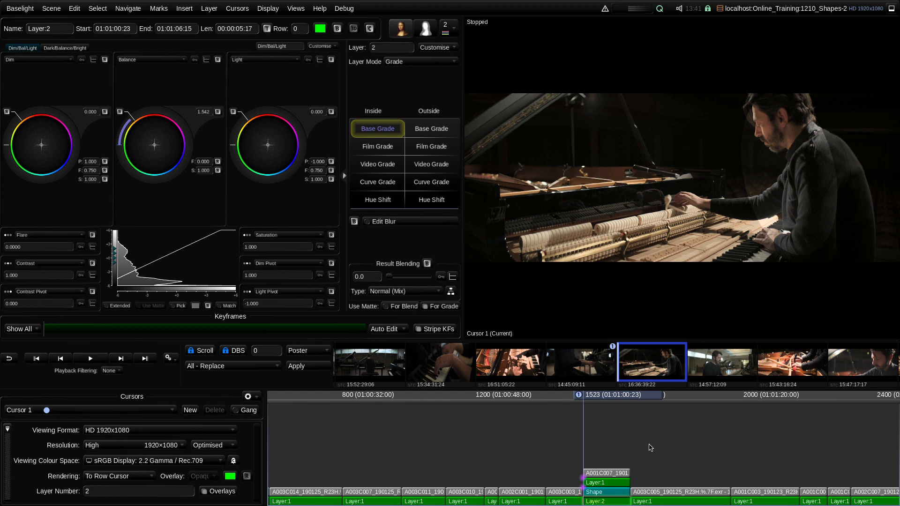
Step: Return to the shape matte, set the ellipse's feather radius to about 14.04, and toggle the overlays off and on
key("Up")
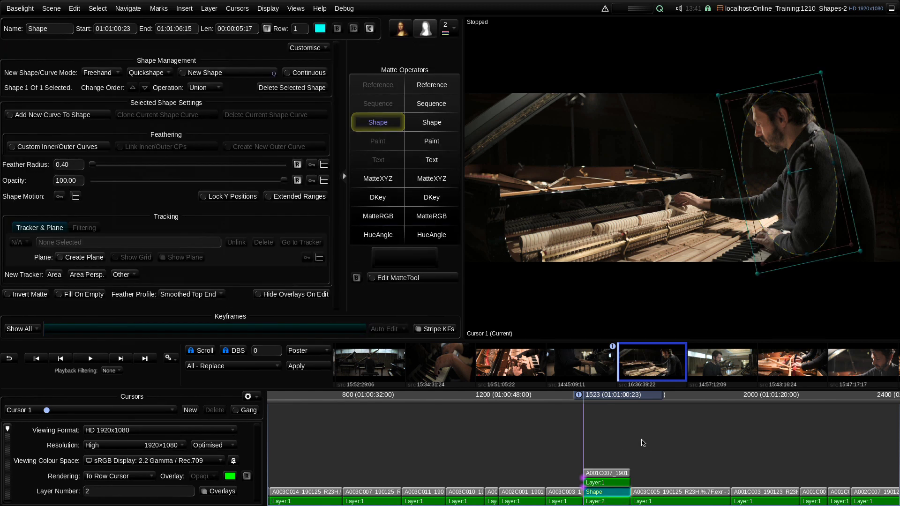
left_click_drag(93, 165, 120, 168)
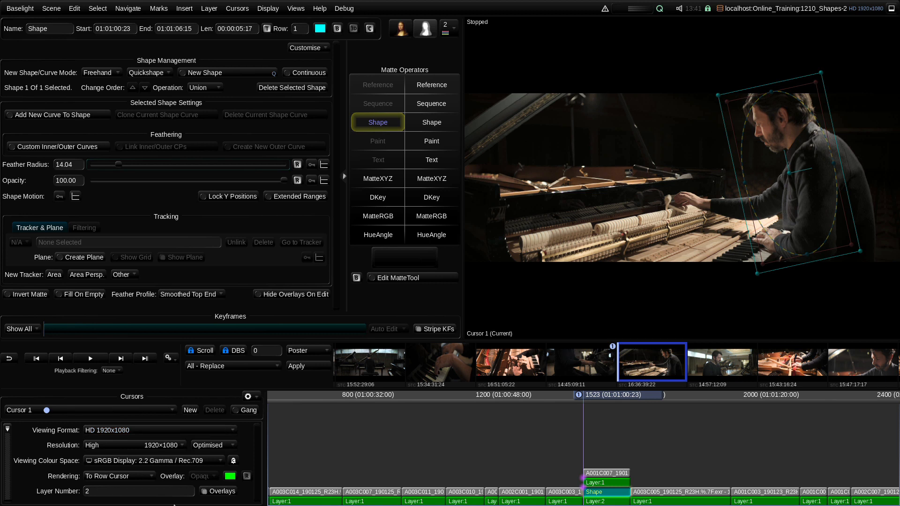
left_click(221, 492)
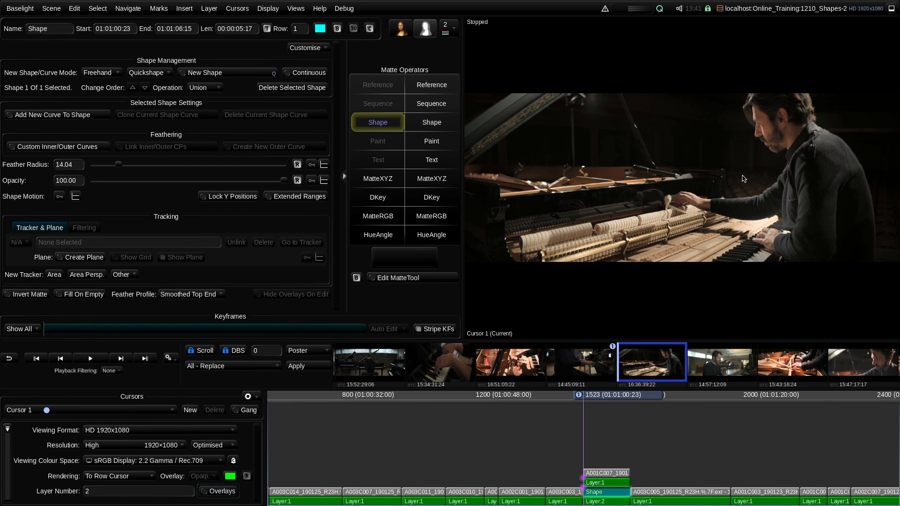
left_click(222, 492)
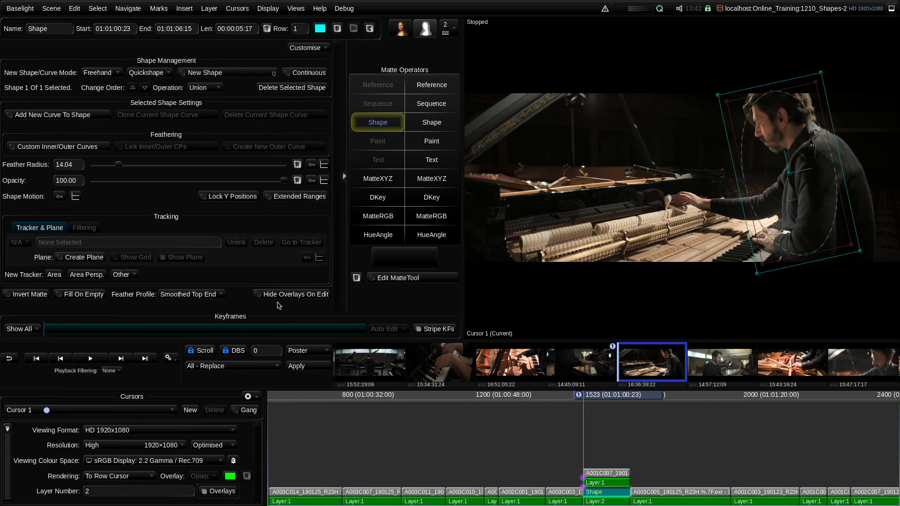
Step: Enable Hide Overlays On Edit and set the ellipse's feather radius to about 16.30
left_click(308, 298)
mouse_move(285, 183)
left_mouse_down()
mouse_move(200, 186)
mouse_move(48, 165)
mouse_move(291, 183)
left_mouse_up()
mouse_move(118, 166)
left_mouse_down()
mouse_move(89, 167)
mouse_move(124, 165)
left_mouse_up()
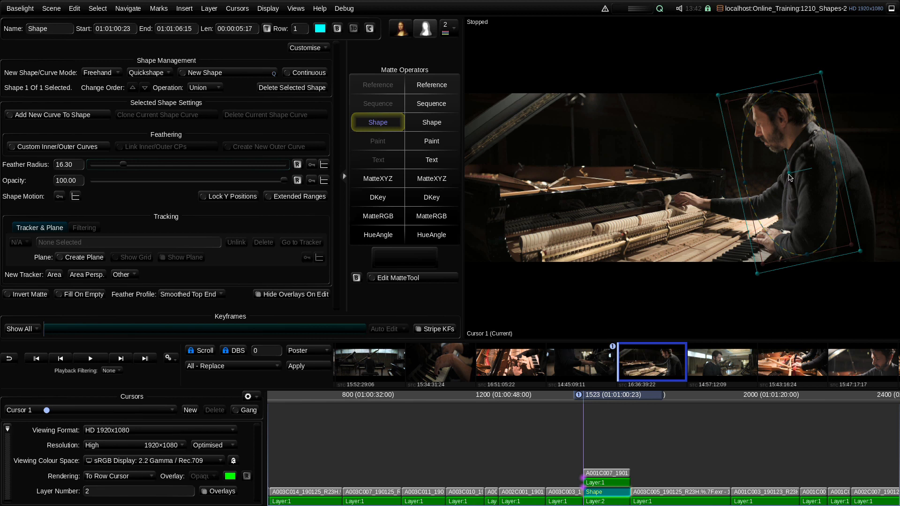
Step: Nudge the ellipse slightly right, add a control point on its lower-left edge, pull it inward toward the pianist's torso, and check the matte
left_click_drag(789, 173, 795, 173)
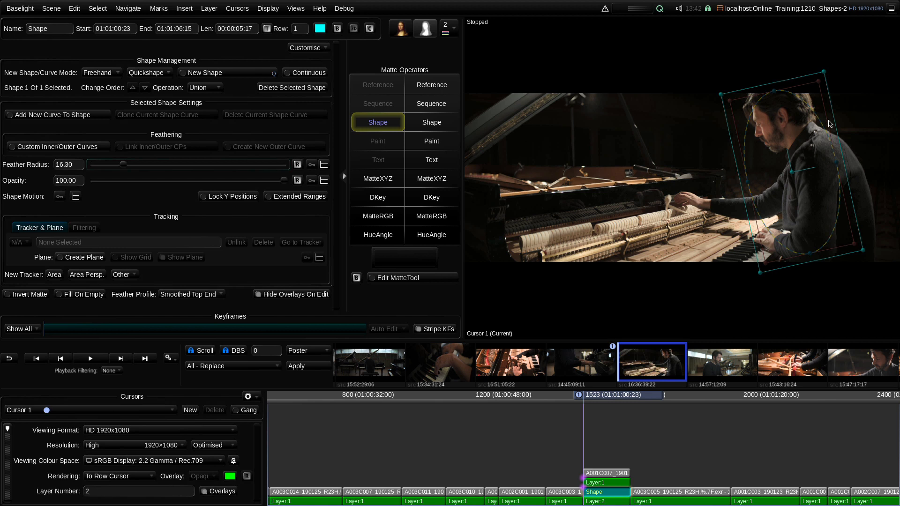
left_click(762, 221)
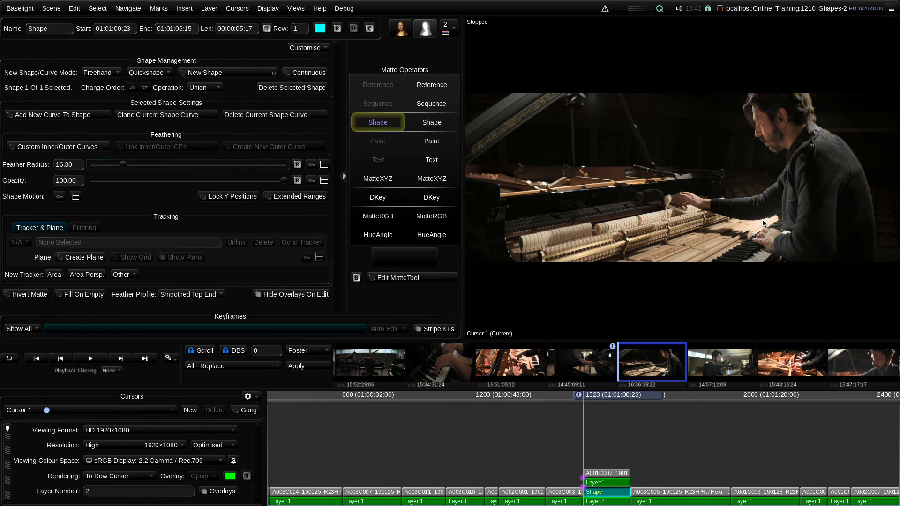
left_click_drag(774, 216, 797, 195)
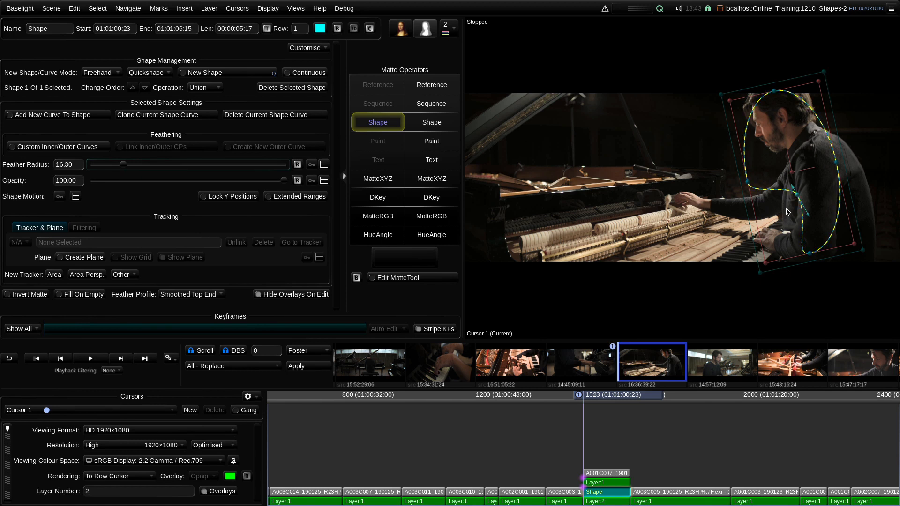
key("m")
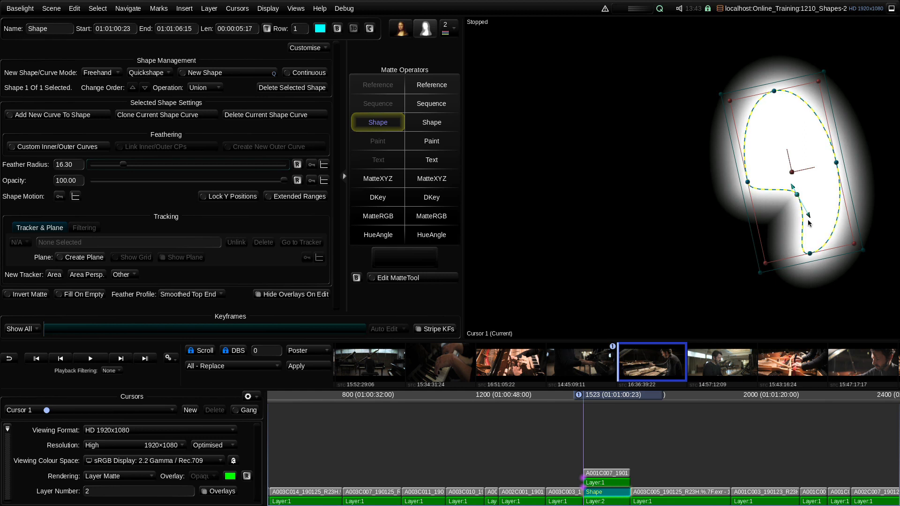
key("m")
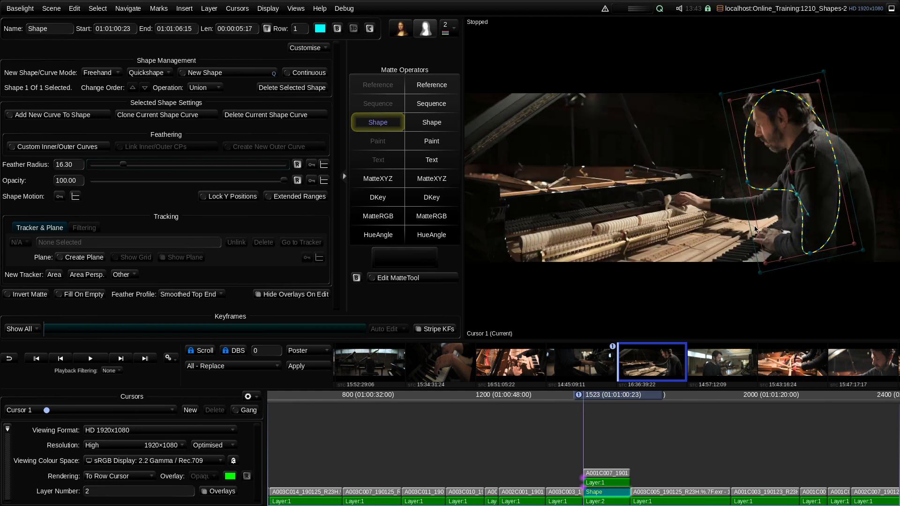
Step: Compare the Linear, S-Curve Low and S-Curve High feather profiles in the matte view, and return to Smoothed Top End
key("m")
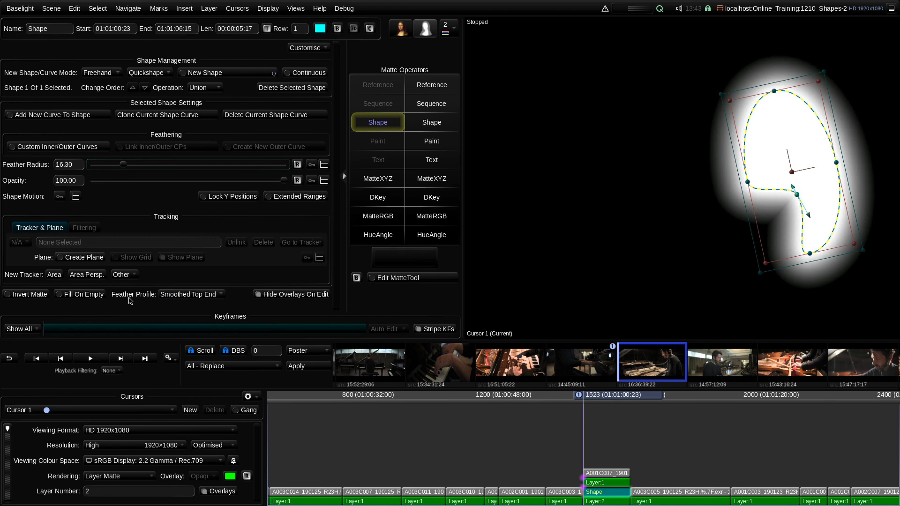
left_click(210, 300)
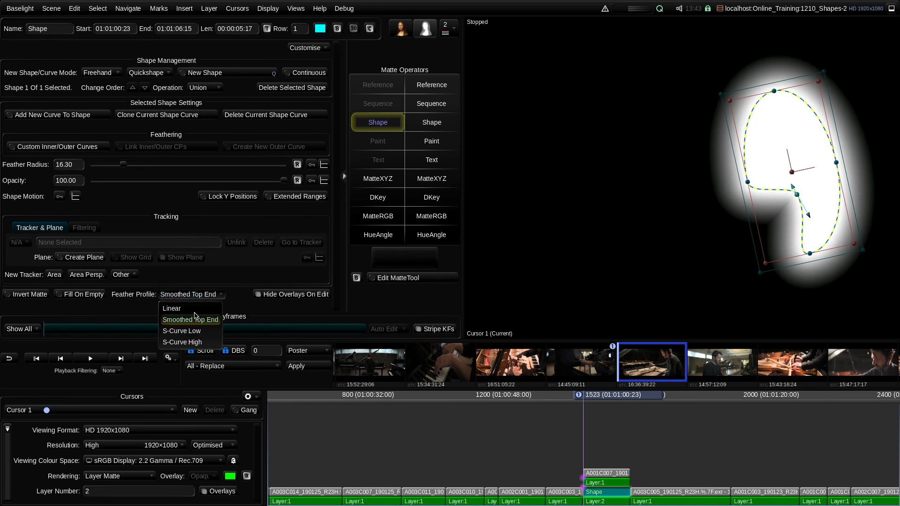
left_click(199, 308)
left_click(199, 295)
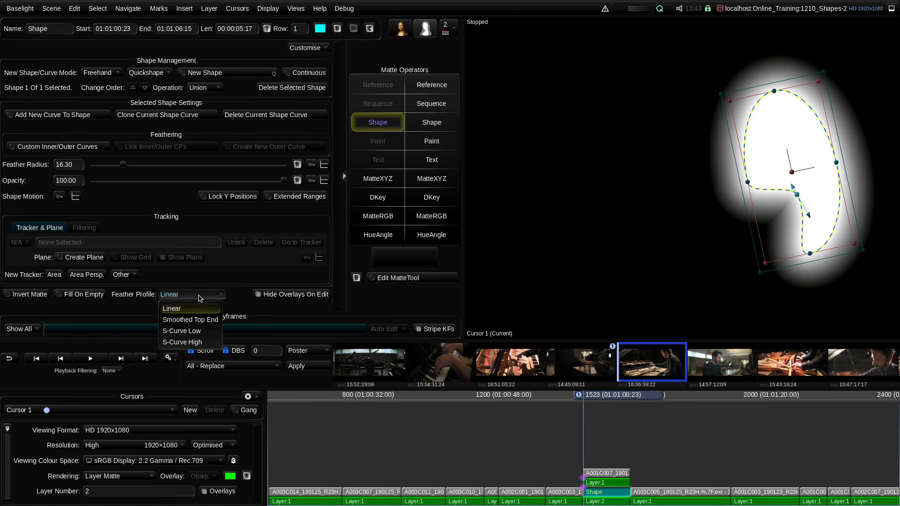
left_click(202, 320)
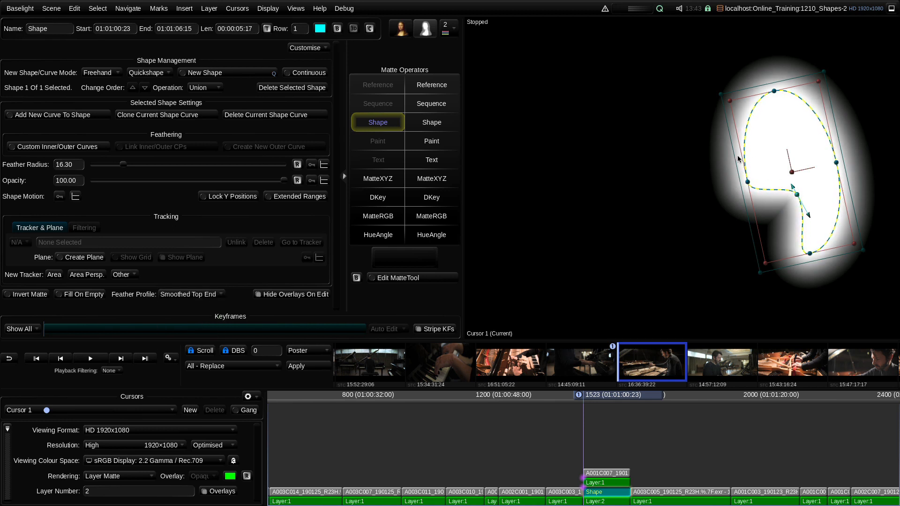
left_click(216, 298)
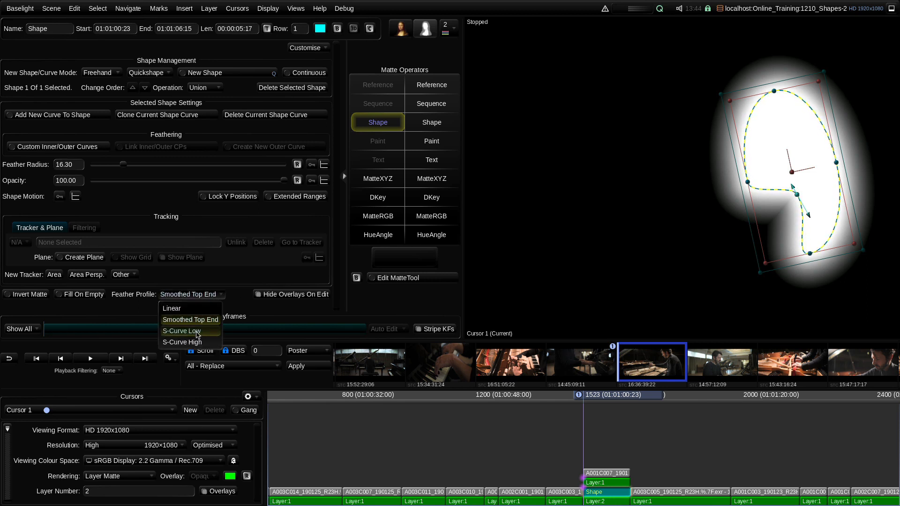
left_click(198, 335)
left_click(200, 297)
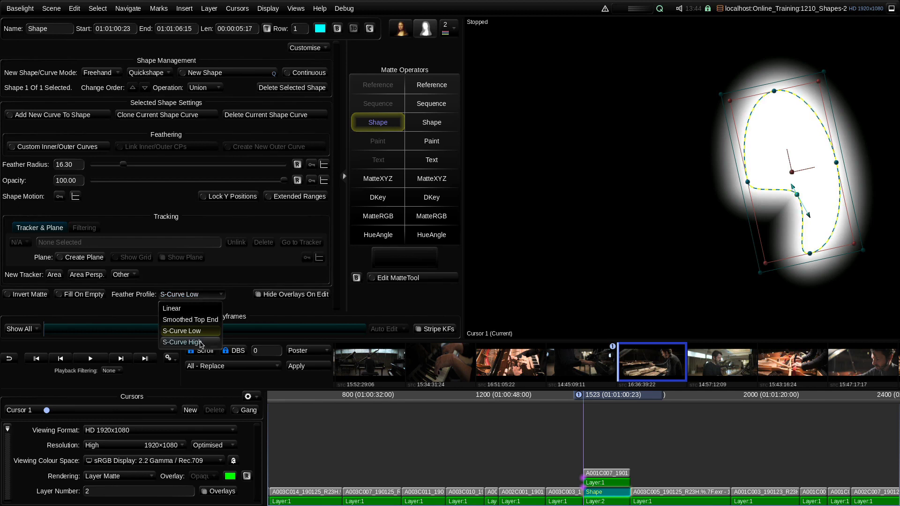
left_click(200, 343)
left_click(206, 296)
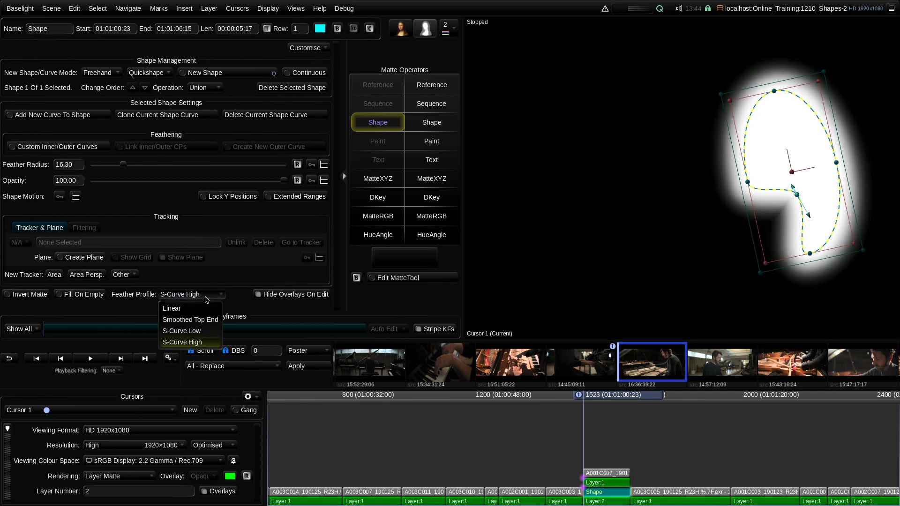
left_click(216, 319)
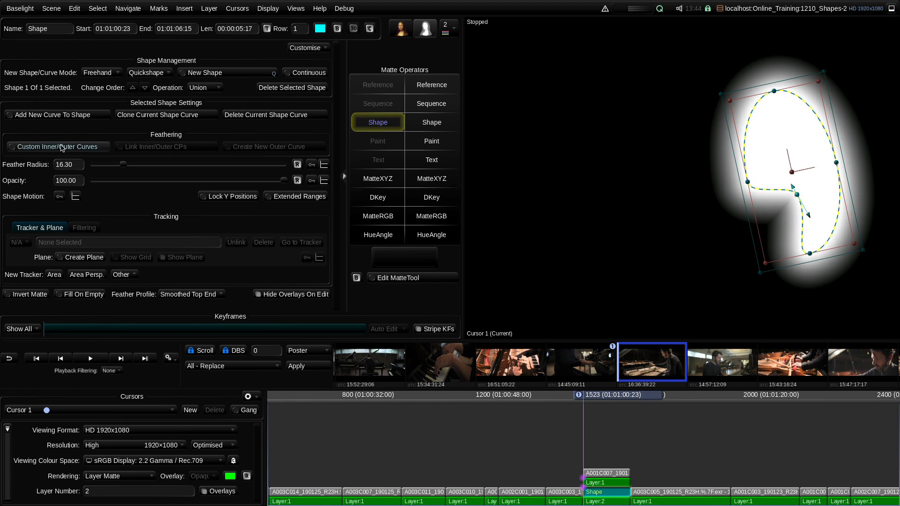
Step: Enable custom inner/outer feather curves, disable Hide Overlays On Edit, and set the outer scale to about 1.21
left_click(29, 148)
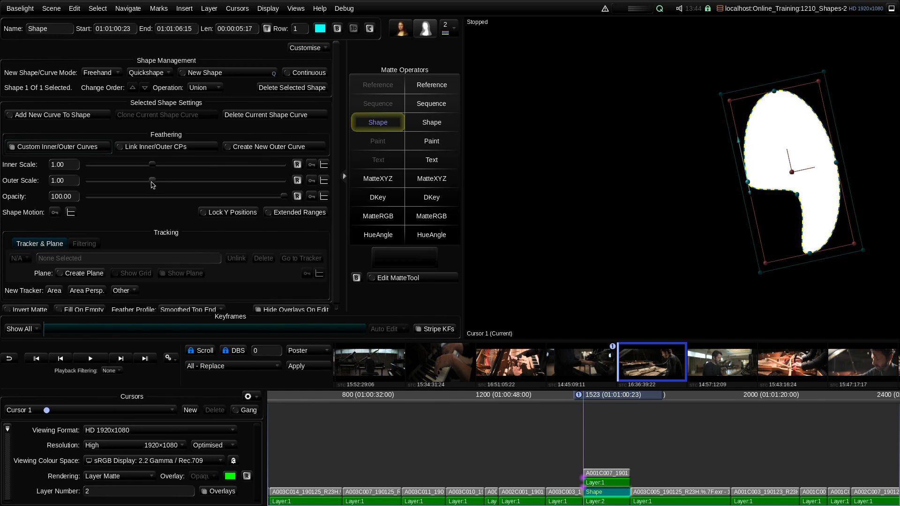
left_click_drag(152, 184, 169, 184)
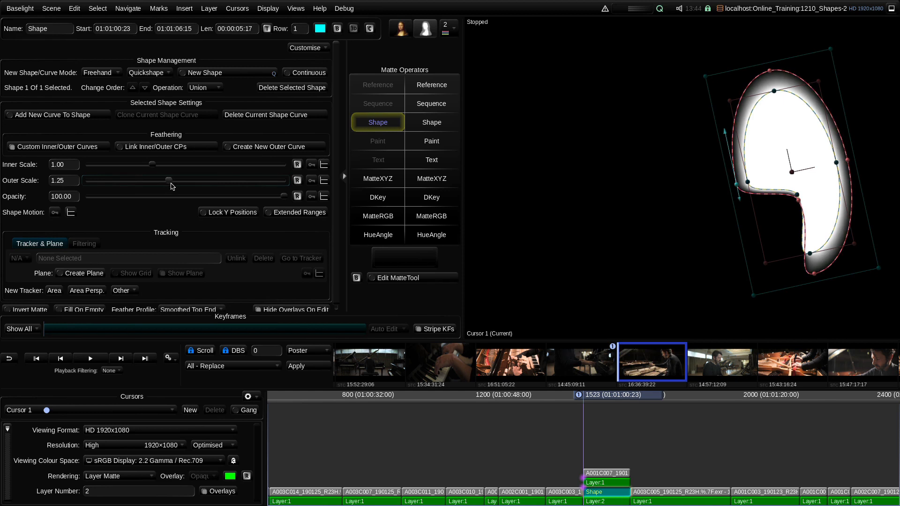
left_click(284, 311)
left_click_drag(169, 181, 166, 184)
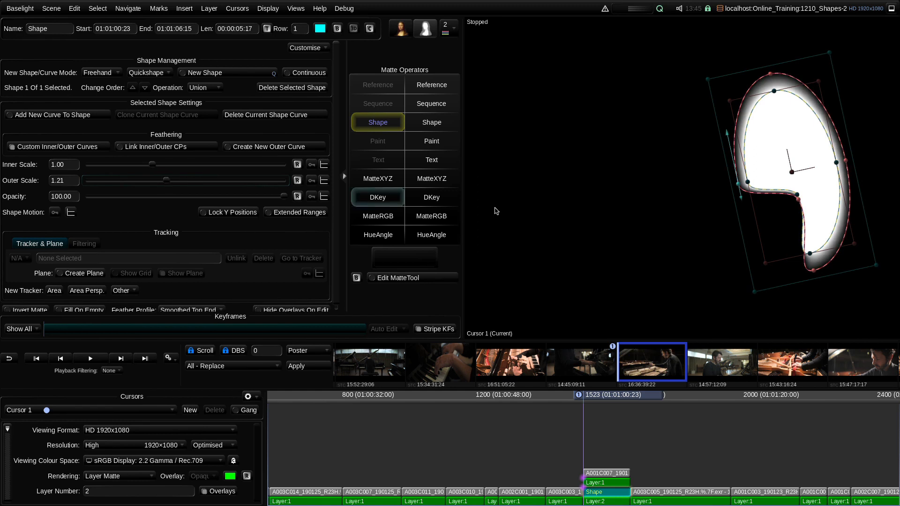
Step: Reshape the outer curve by pulling its inward bend down and left, its bottom point up and left, and its right-hand point outward
left_click_drag(798, 200, 792, 199)
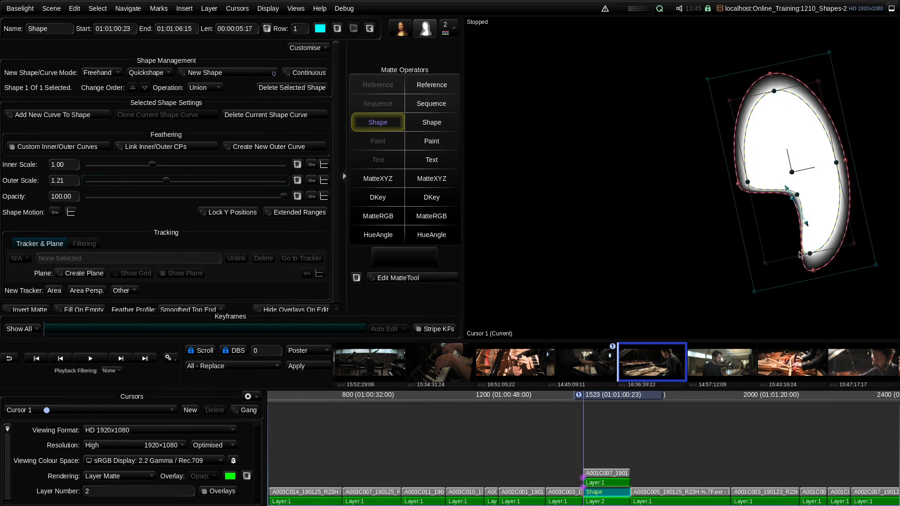
left_click_drag(812, 272, 806, 267)
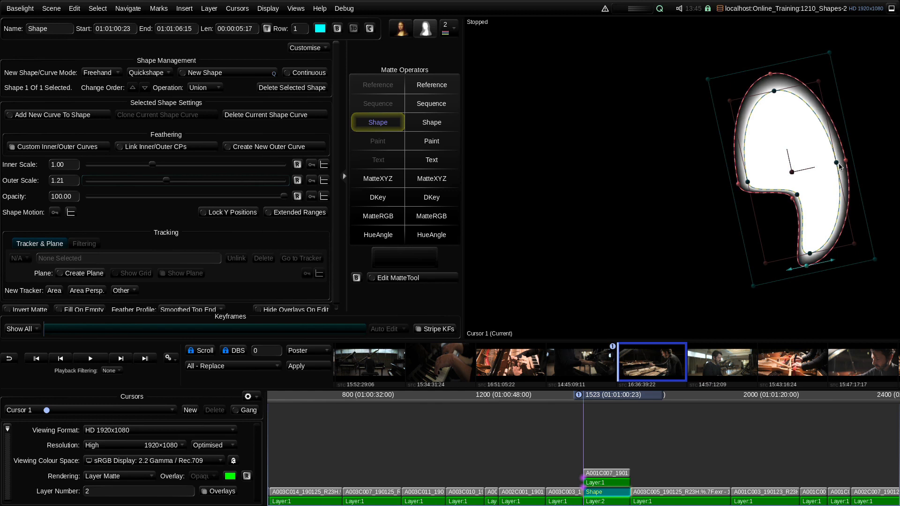
left_click_drag(846, 161, 860, 155)
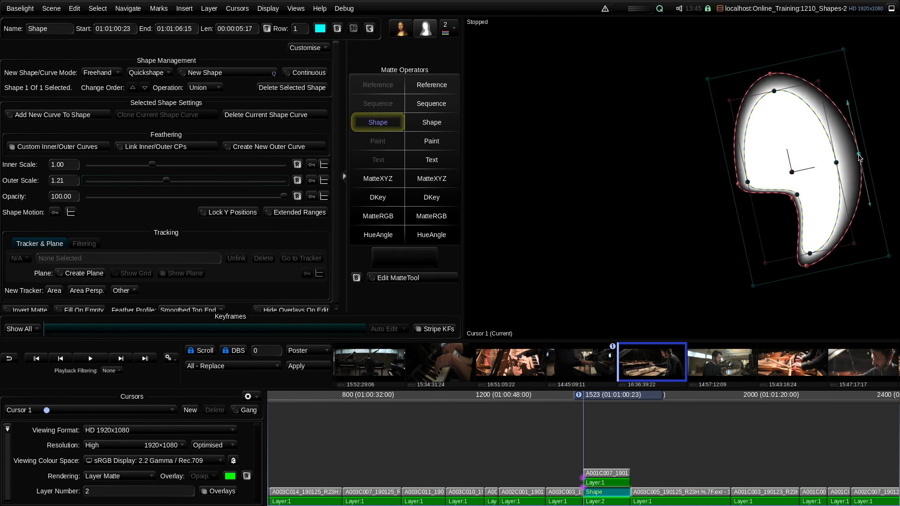
left_click_drag(792, 202, 785, 211)
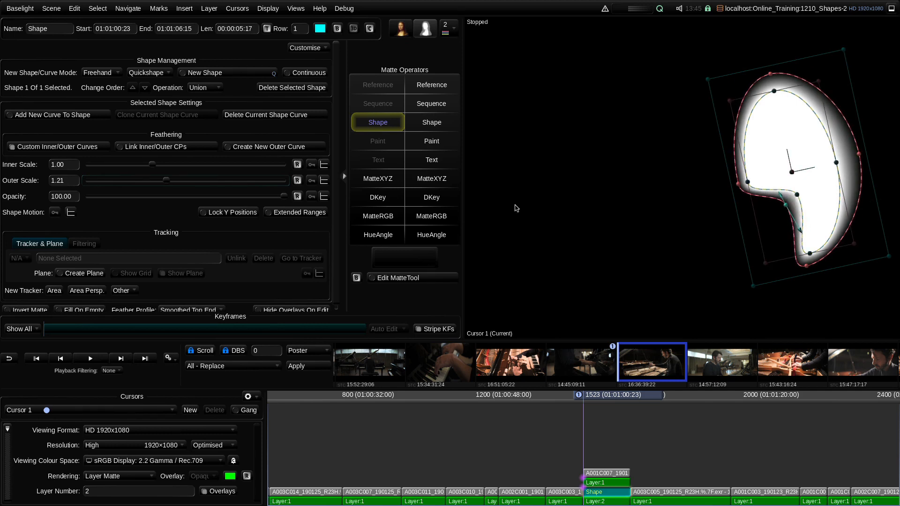
Step: Link the inner and outer control points, shift the point pairs at the bend and left edge slightly, and unlink them
left_click(151, 147)
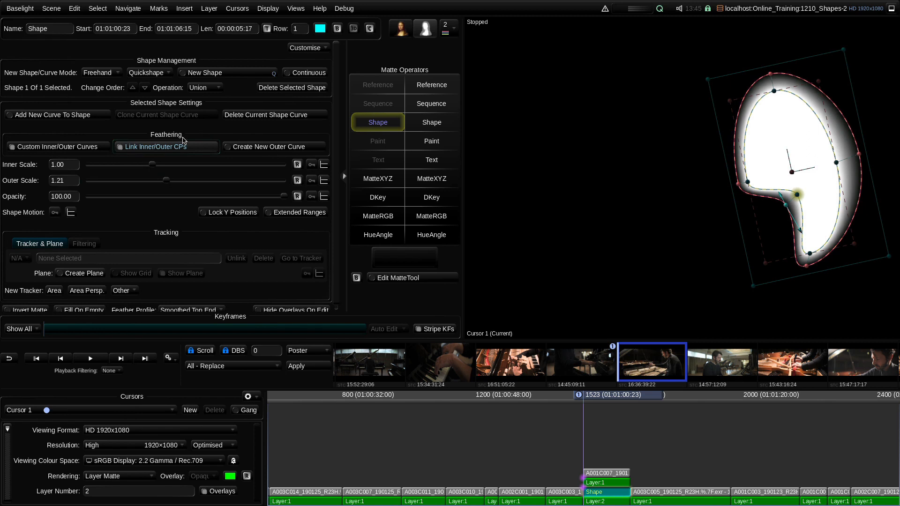
left_click_drag(789, 197, 741, 185)
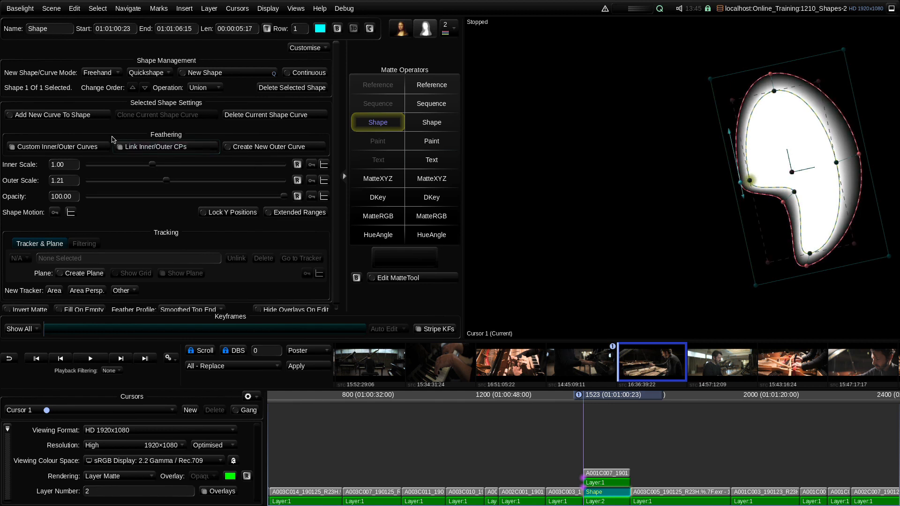
left_click(191, 147)
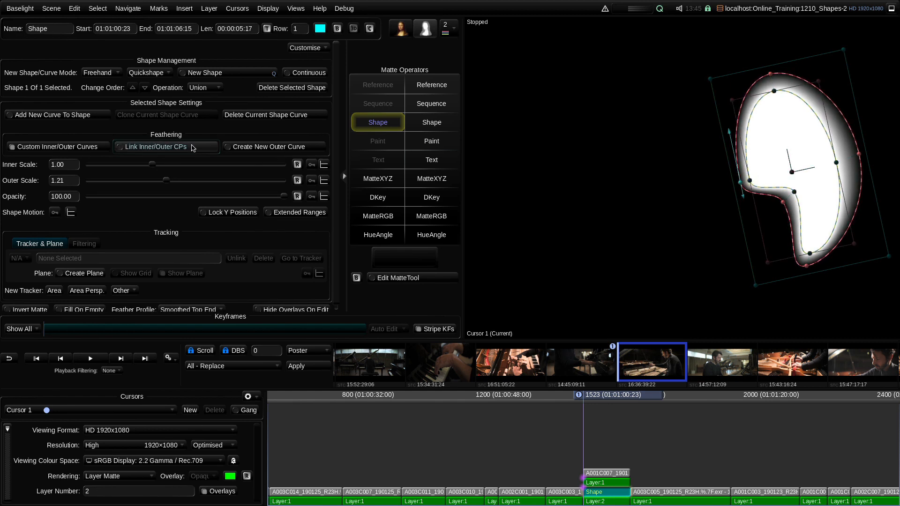
Step: Over the picture, reshape the inner curve's lower-left bend and adjust both curves' right-hand points, pushing the outer one out to the pianist's back
left_click_drag(751, 184, 783, 217)
key("m")
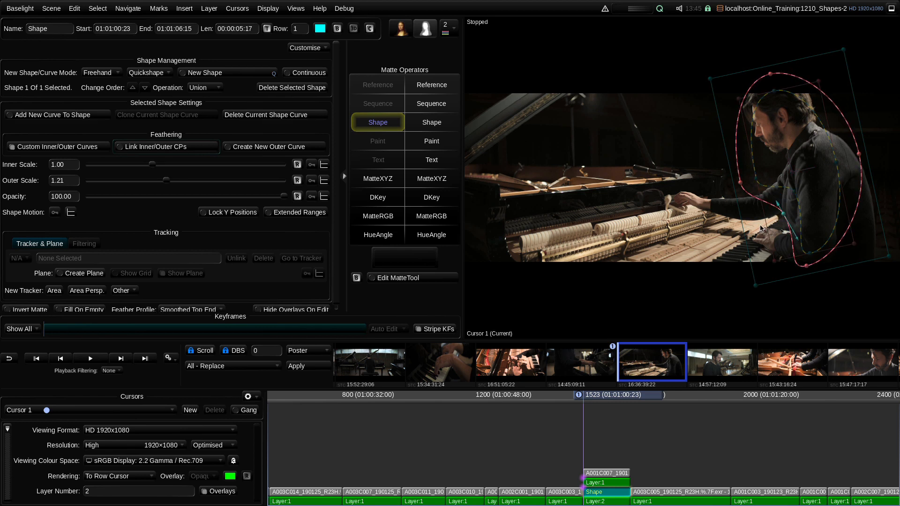
left_click(791, 197)
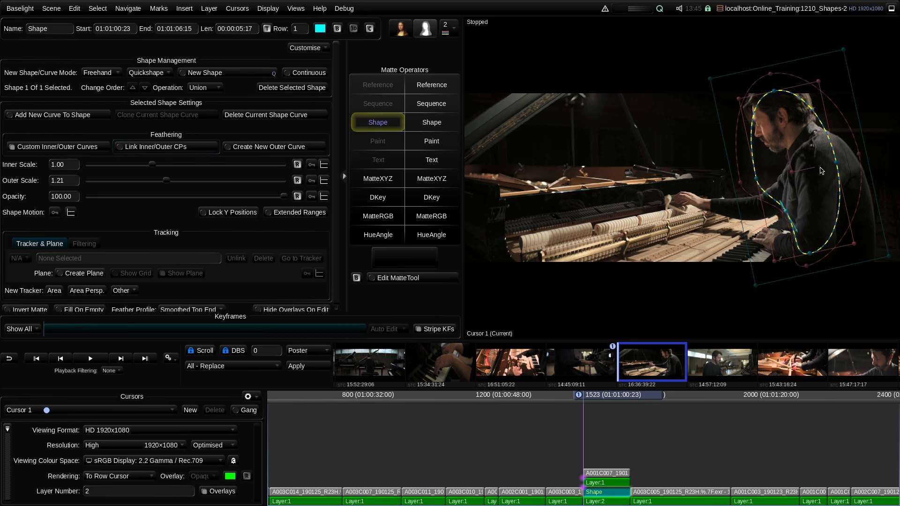
left_click(859, 156)
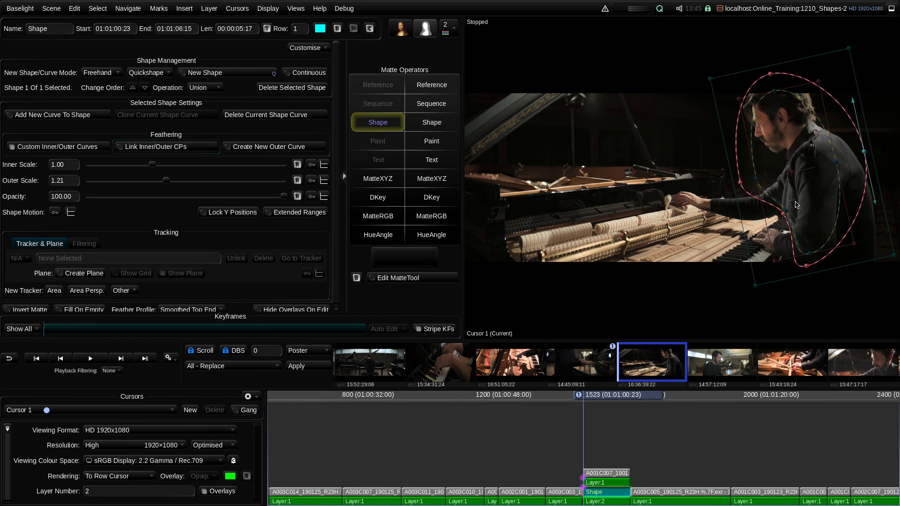
left_click(837, 166)
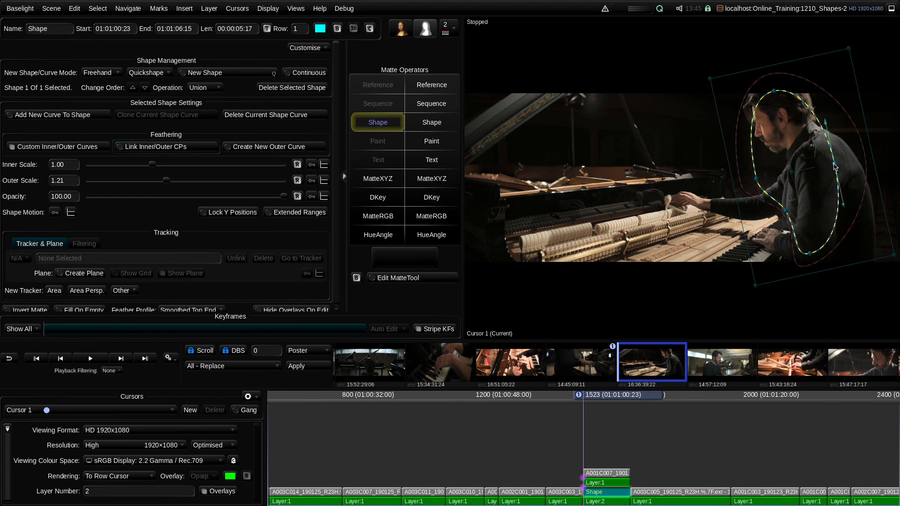
mouse_move(834, 164)
left_mouse_down()
mouse_move(814, 167)
mouse_move(856, 155)
mouse_move(844, 159)
left_mouse_up()
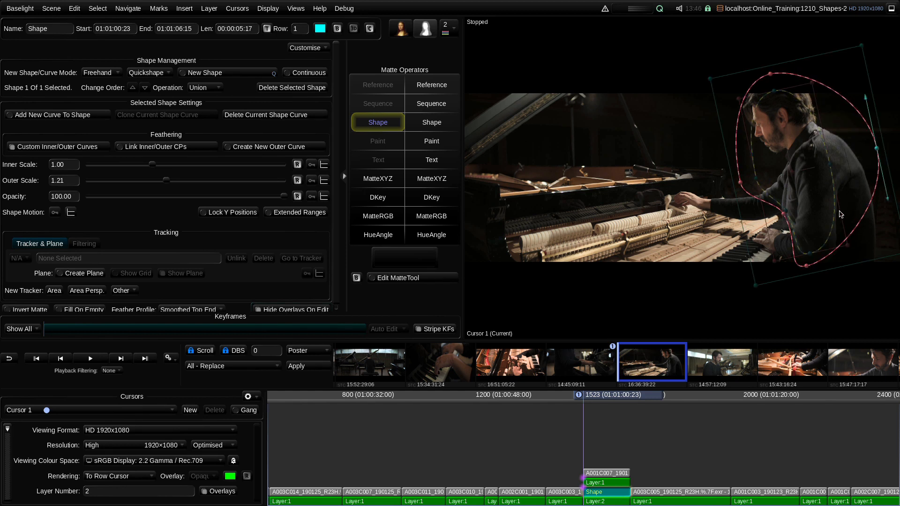
Step: Raise the bottom of the inner curve to the pianist's lower torso and refine the outer curve's bottom, right-hand and top points
left_click_drag(811, 254, 808, 217)
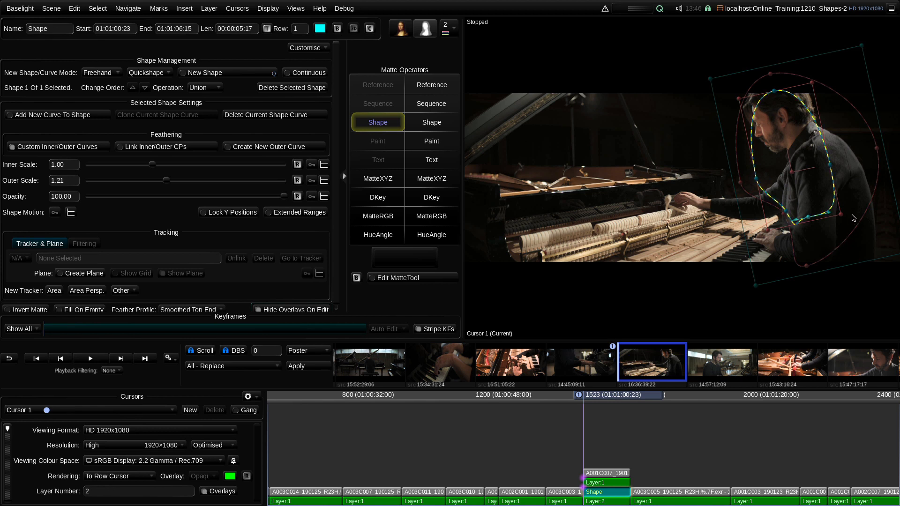
left_click_drag(806, 267, 814, 262)
left_click_drag(874, 154, 876, 132)
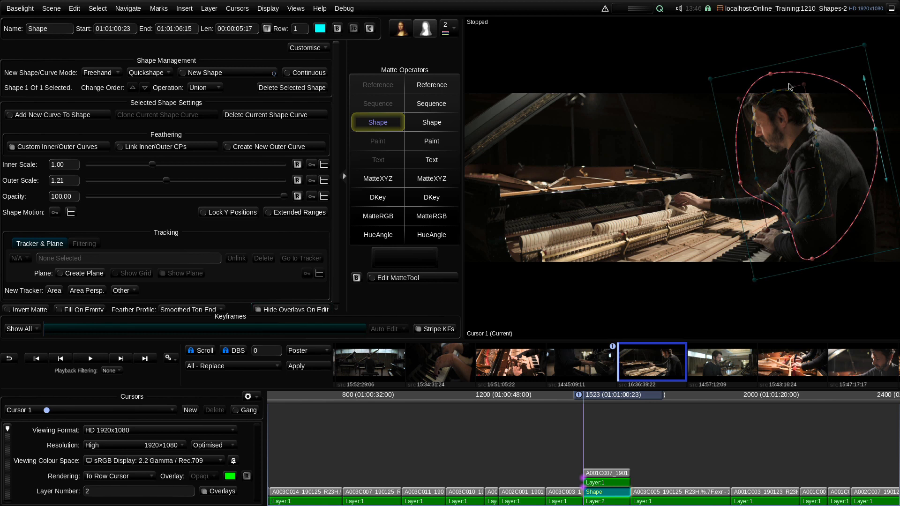
left_click(771, 74)
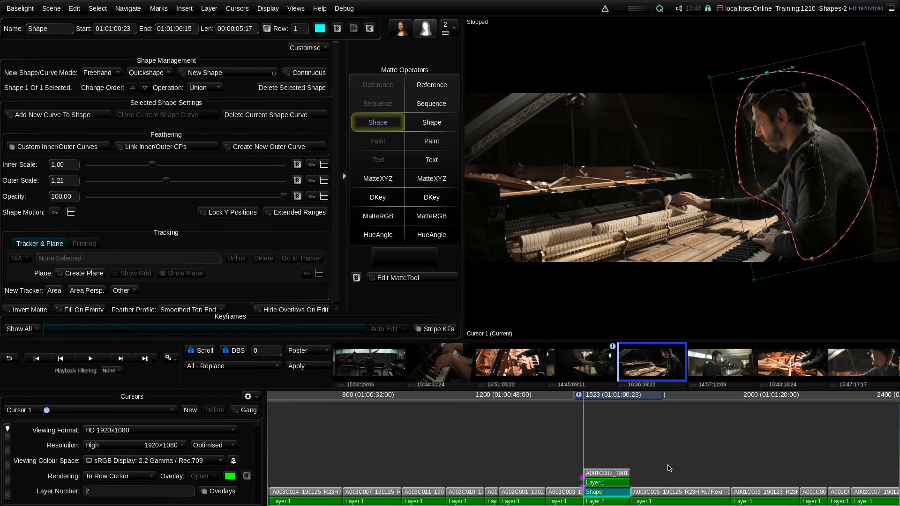
Step: On the next shot, add a second grading layer and attach a shape matte to it
left_click(685, 462)
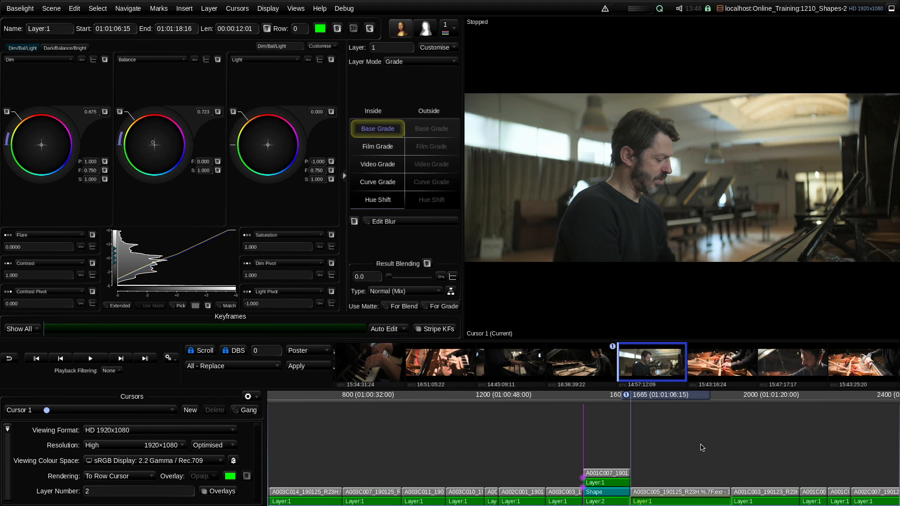
key("ctrl+l")
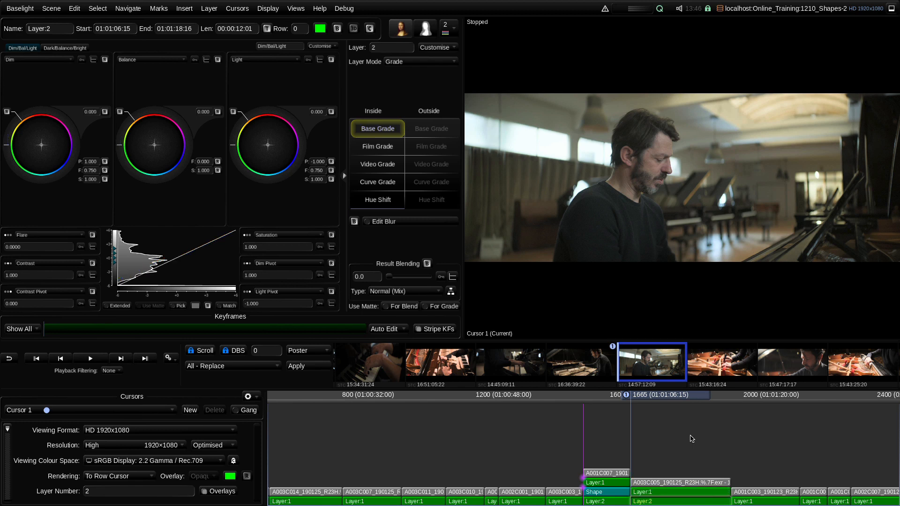
key("s")
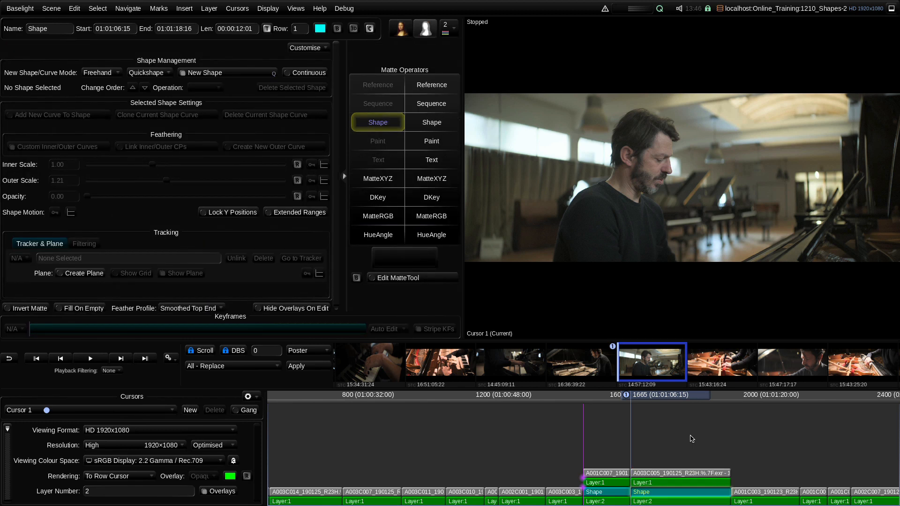
Step: Draw a rectangle shape around the pianist and the pianos behind him, and view its matte
left_click(108, 75)
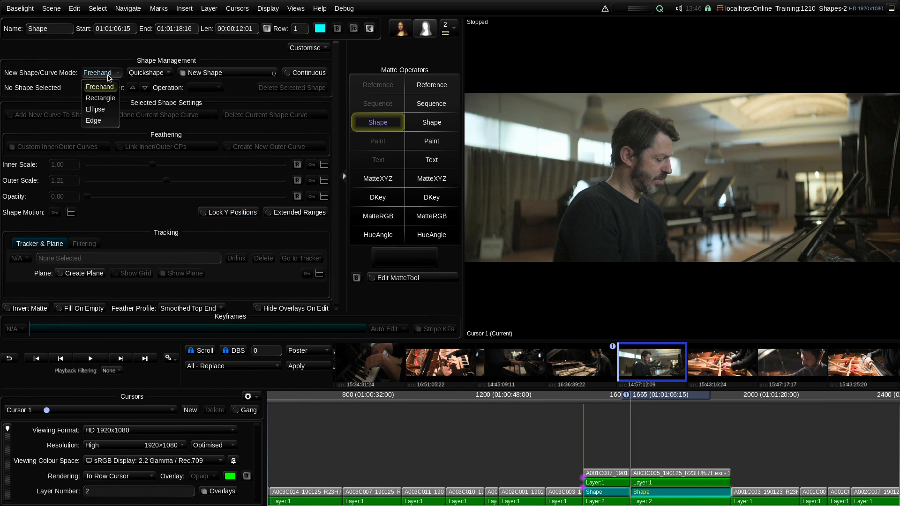
left_click(108, 100)
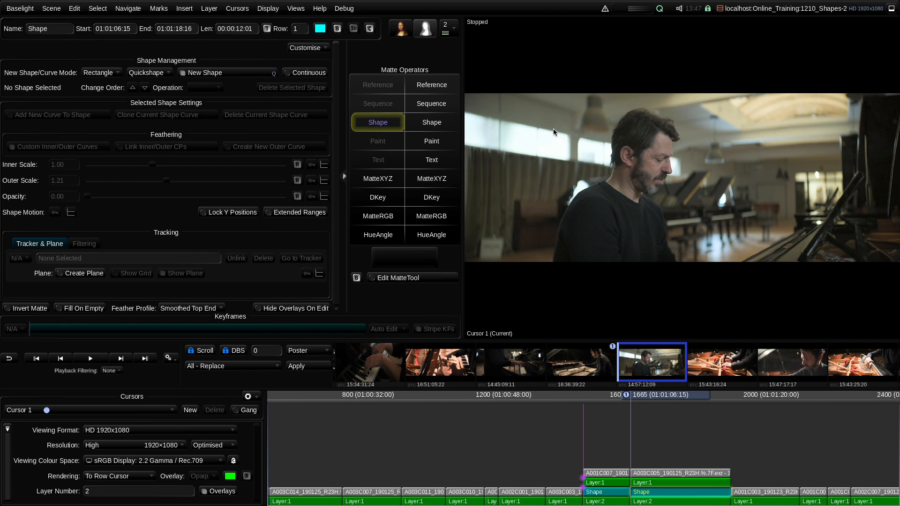
left_click_drag(551, 122, 778, 229)
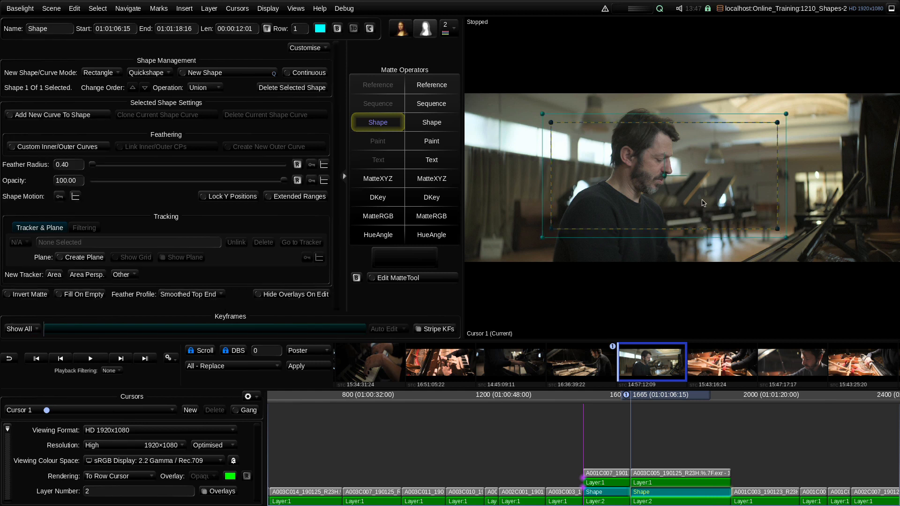
key("m")
key("m")
Step: Move the rectangle's left side slightly inward, round its upper-right corner with a tangent, and lower that corner point a little
left_click(551, 229)
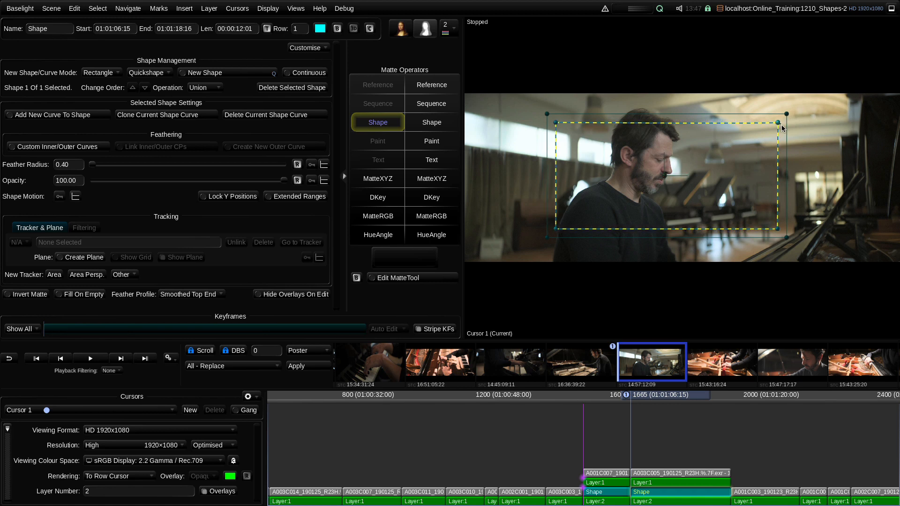
left_click_drag(777, 123, 799, 158)
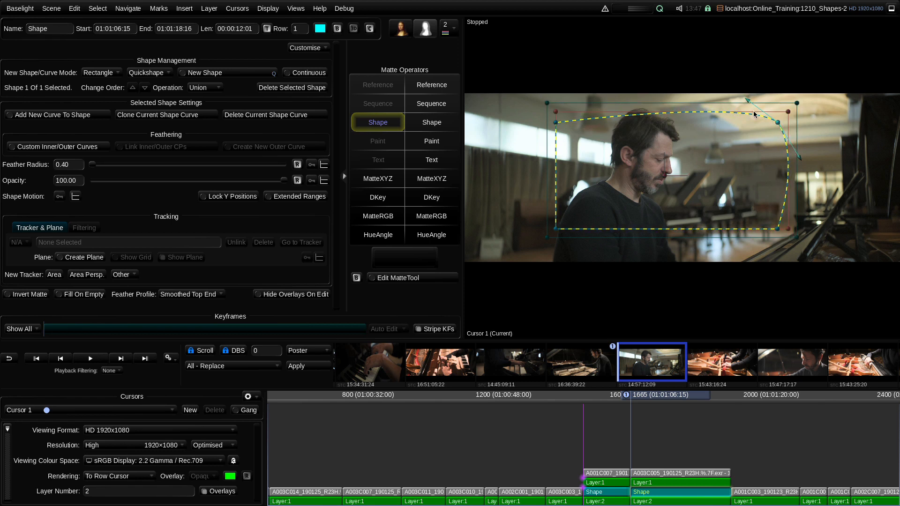
left_click_drag(777, 123, 773, 133)
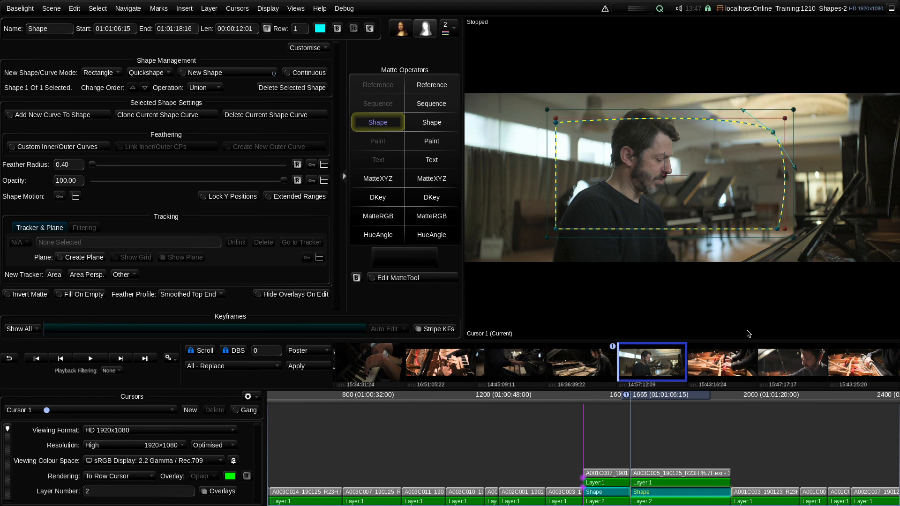
left_click(700, 493)
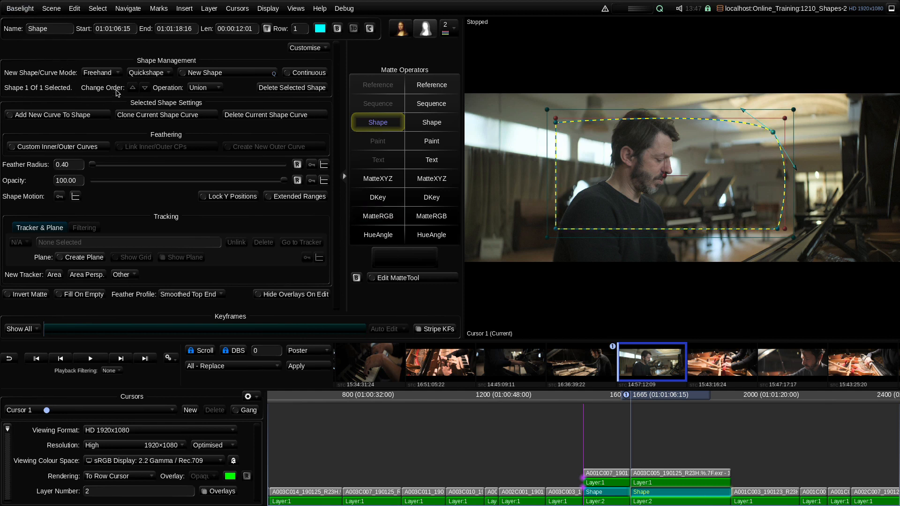
Step: Add the Vignette quickshape to the shape matte
left_click(102, 72)
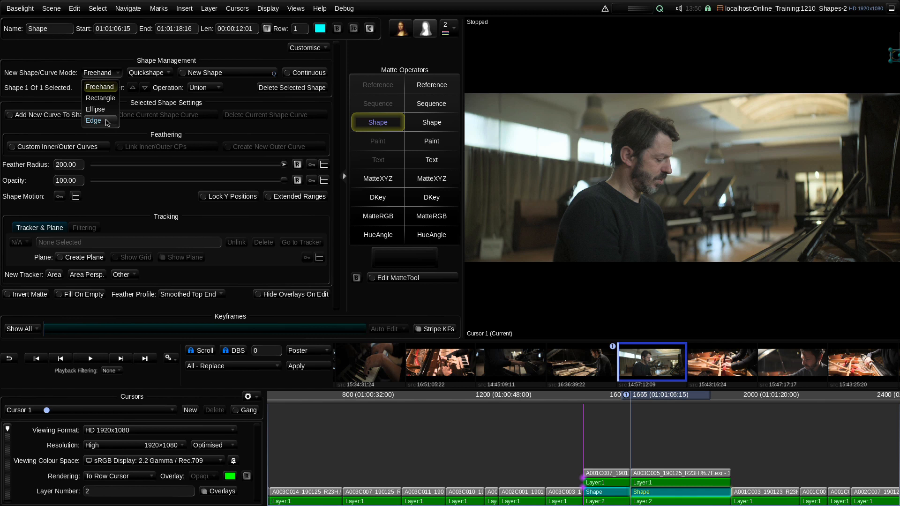
left_click(155, 76)
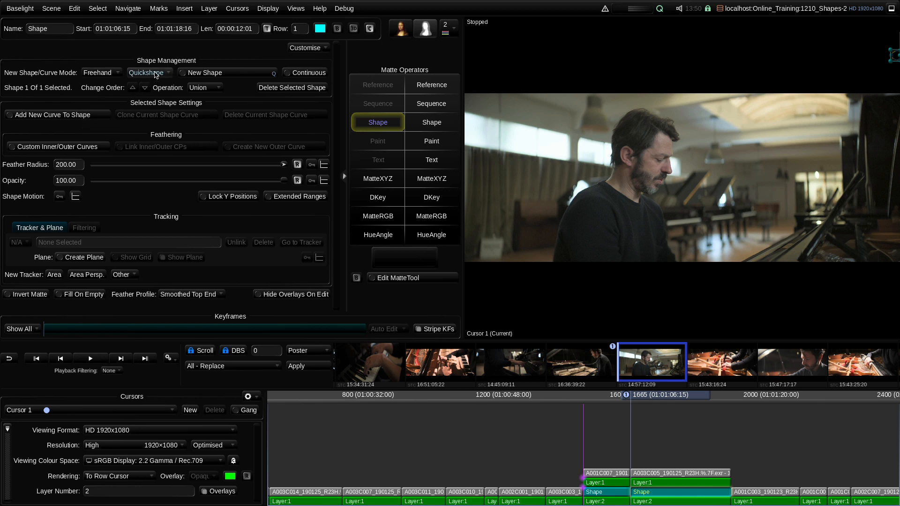
left_click(162, 75)
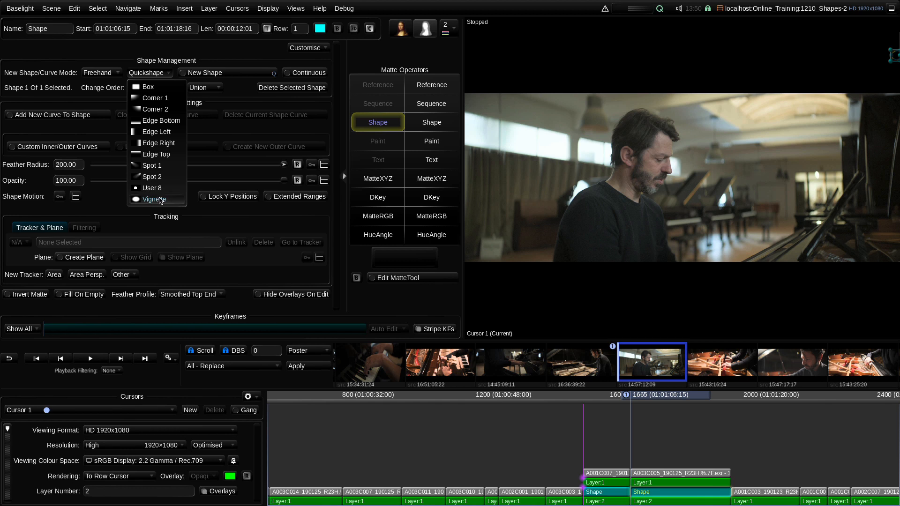
left_click(160, 200)
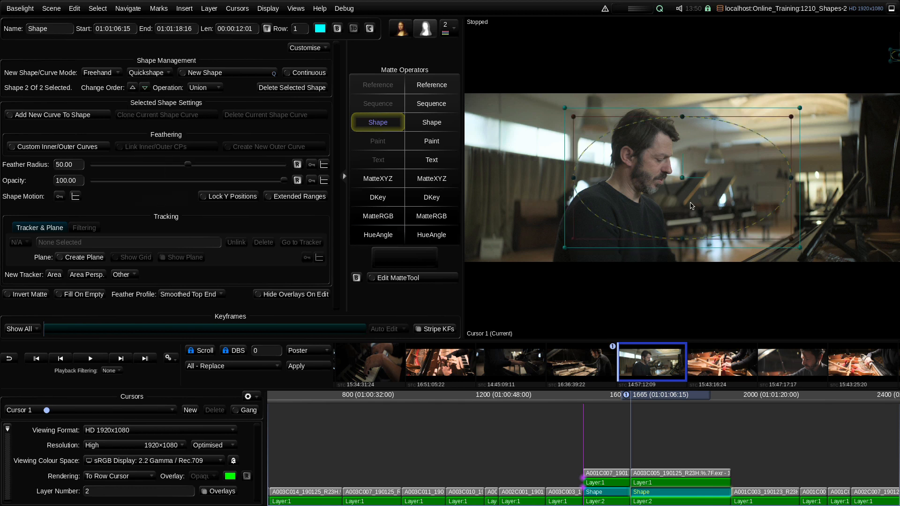
Step: Darken the area outside the vignette by setting the outside Base Grade's Balance exposure to -2.085
key("Down")
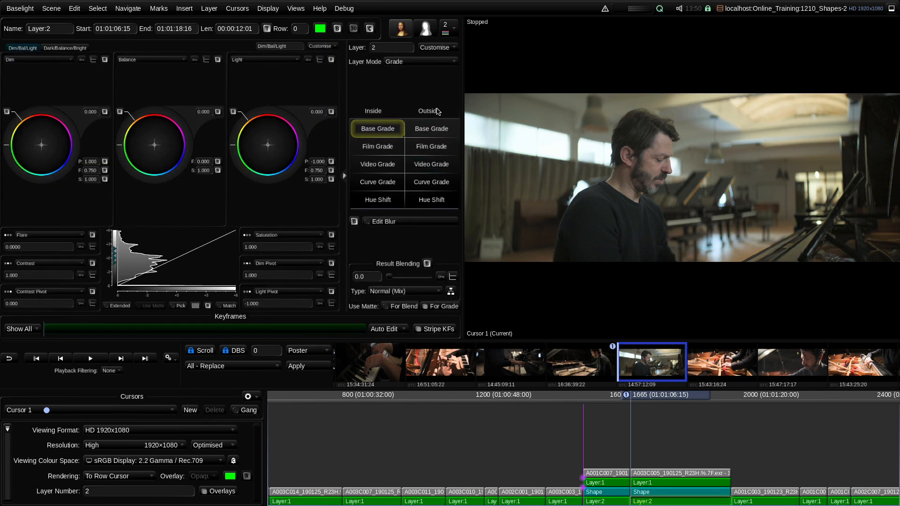
left_click(432, 133)
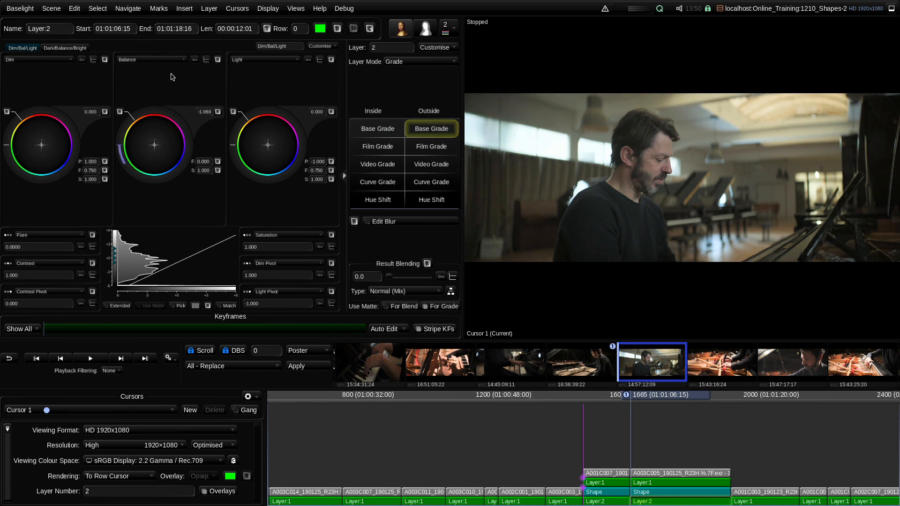
left_click_drag(160, 169, 86, 134)
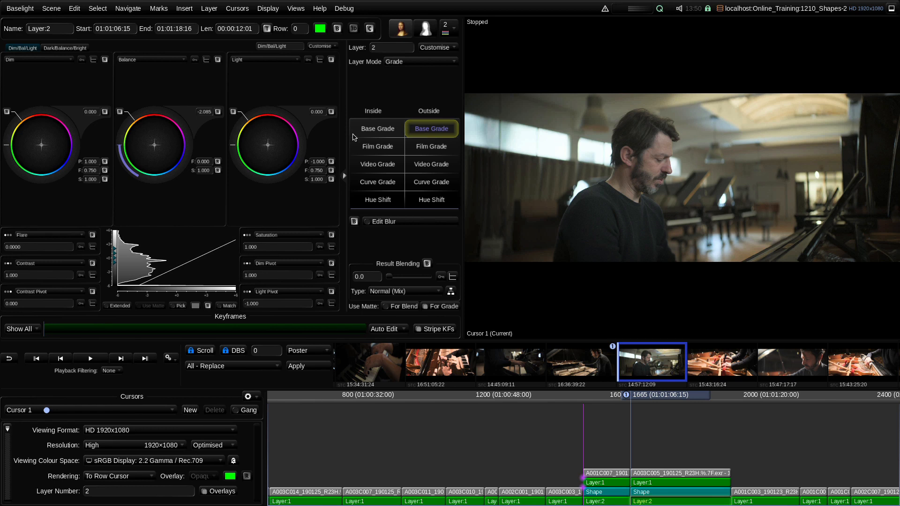
Step: Return to the shape strip, add the Corner 2 quickshape, and view its matte
key("Up")
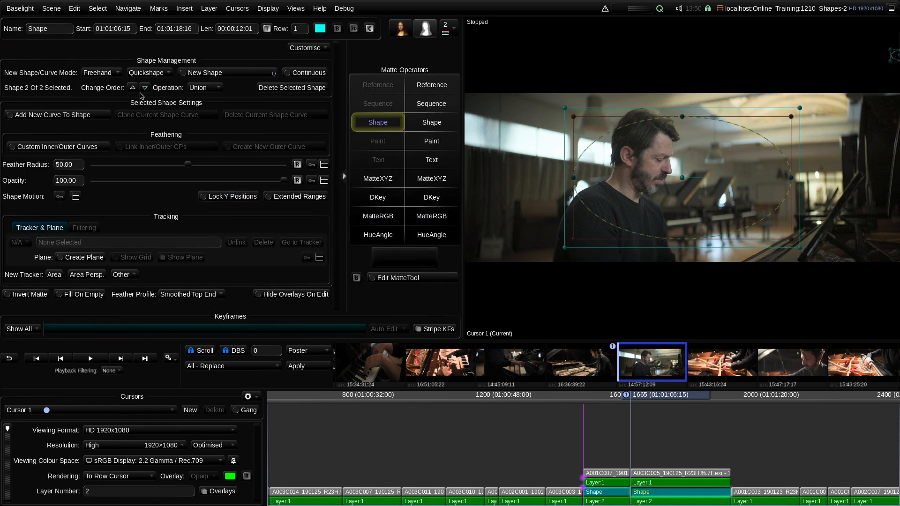
left_click(158, 76)
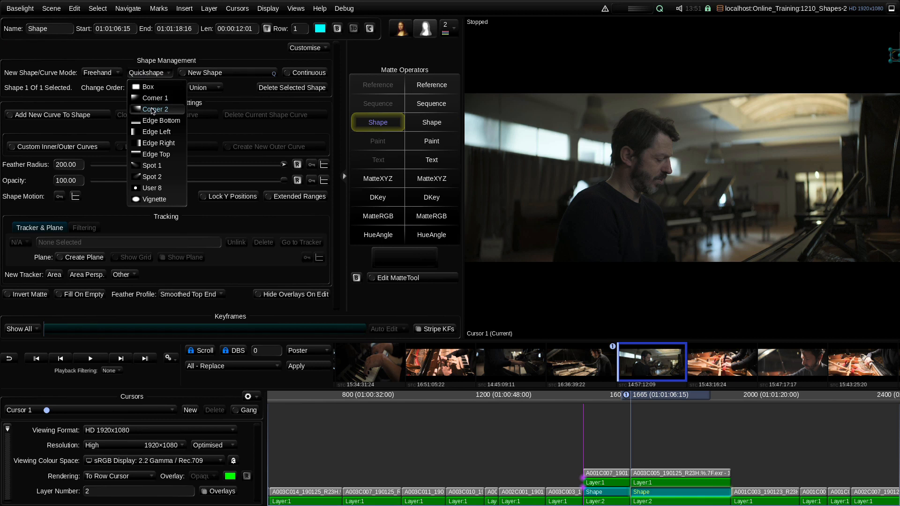
left_click(154, 109)
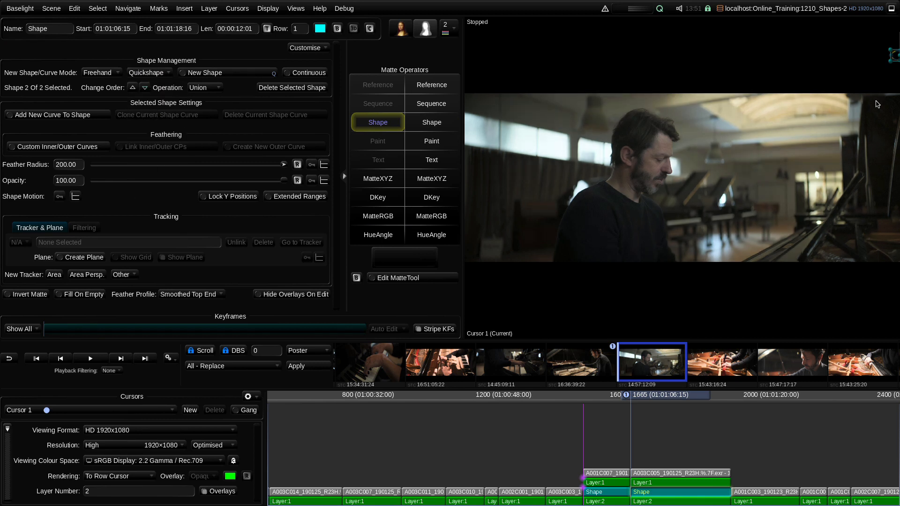
key("m")
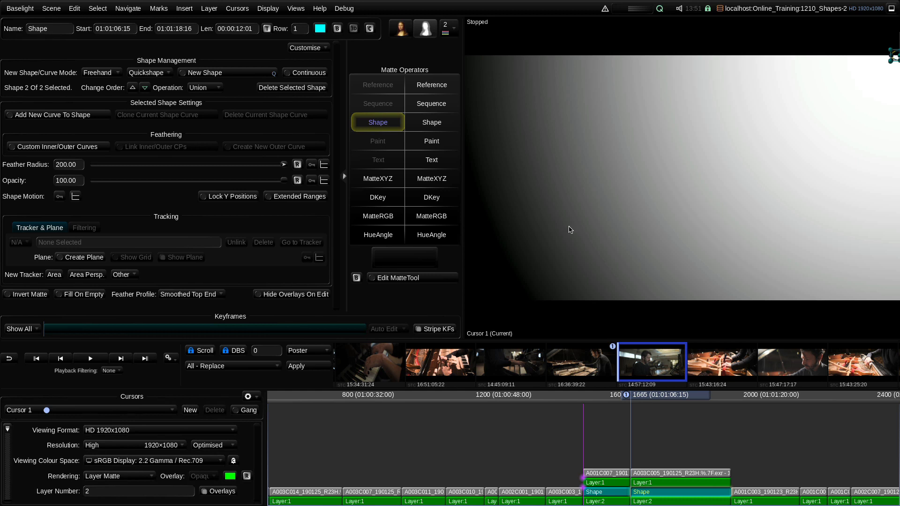
key("m")
Step: Apply the Spot 2 quickshape and narrow its outer curve by adding points on both long sides and pulling them inward
left_click(147, 73)
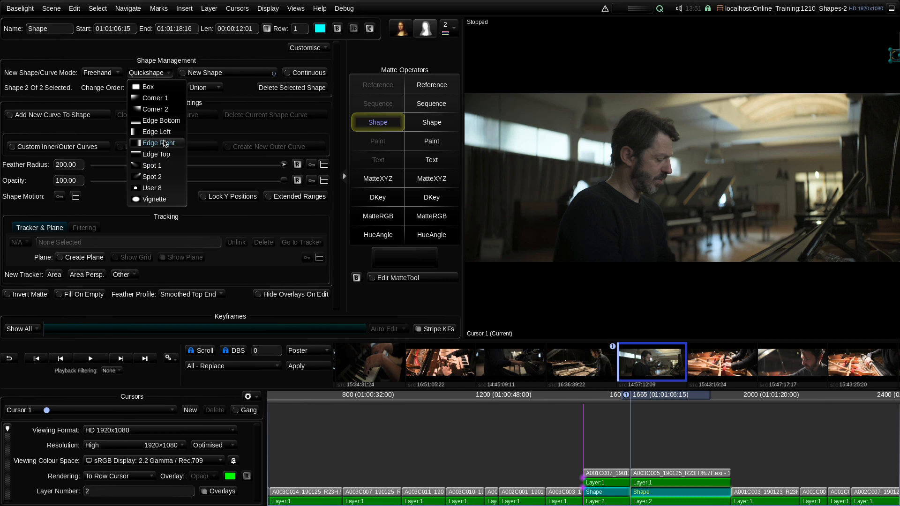
left_click(172, 180)
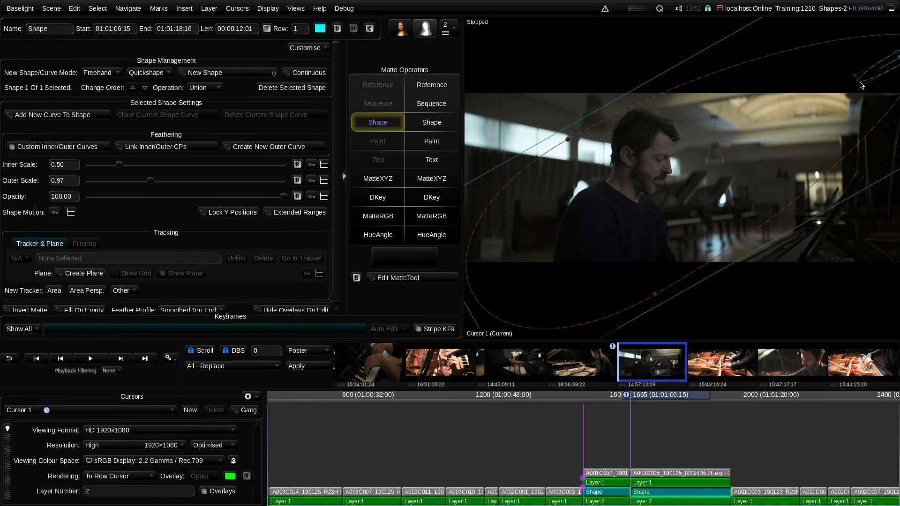
left_click(716, 74)
left_click_drag(716, 74, 776, 203)
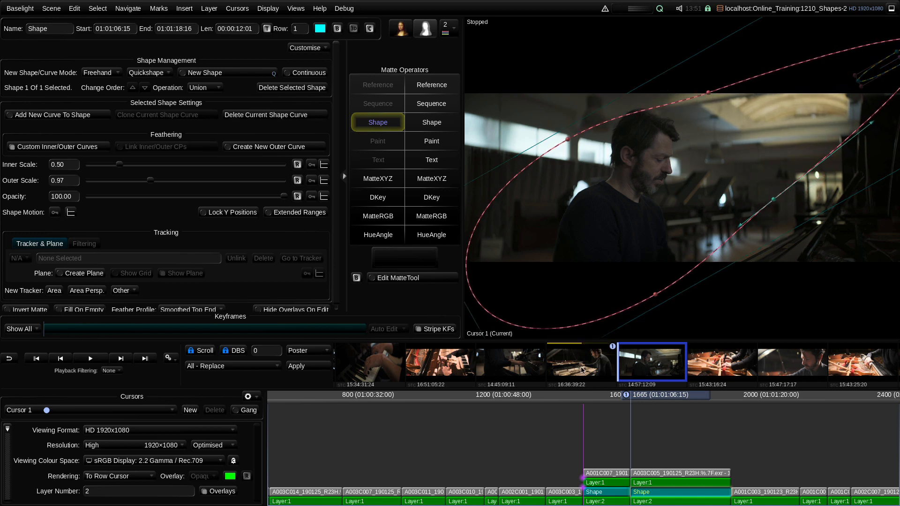
Step: Brighten the inside of the spot by setting the inside Base Grade's Balance exposure to 3.000, and check the matte
key("Down")
left_click(378, 130)
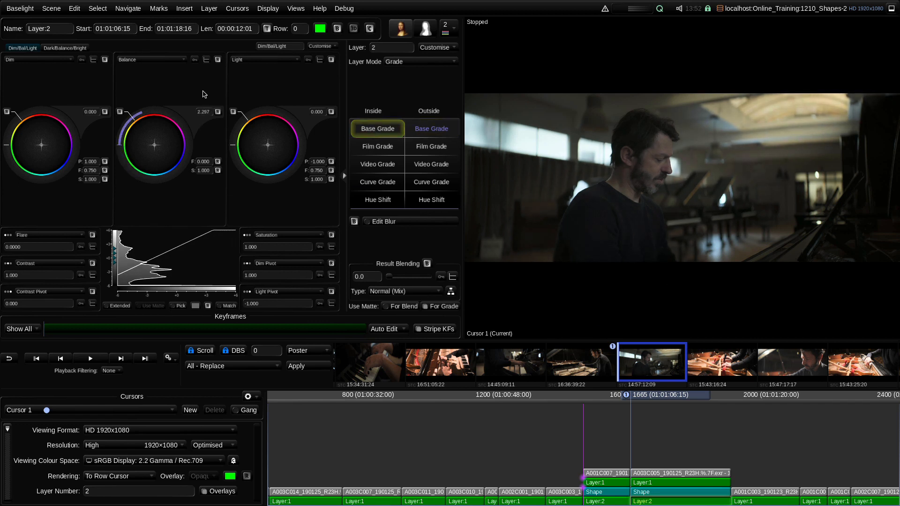
key("m")
key("m")
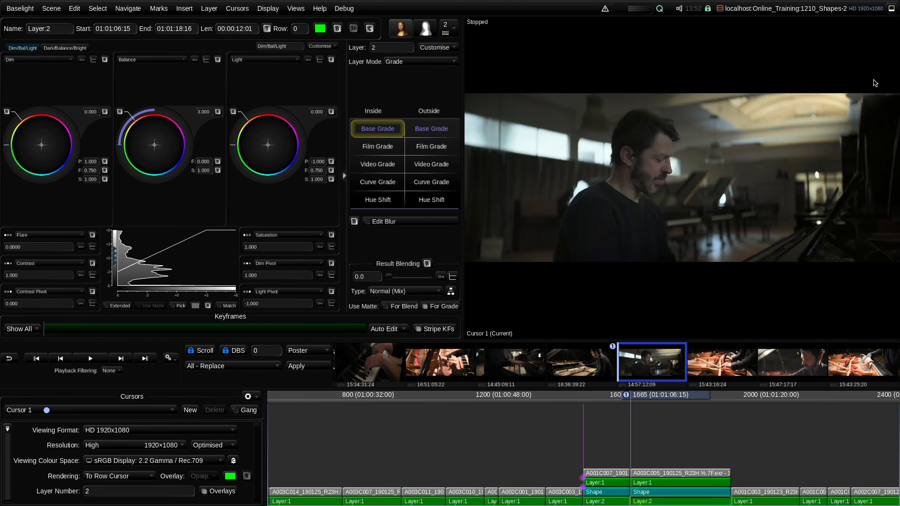
Step: On the shape strip, extend the spot's inner curve by pulling its lower end down toward the area beside the pianist's face
key("Up")
left_click_drag(858, 82, 732, 160)
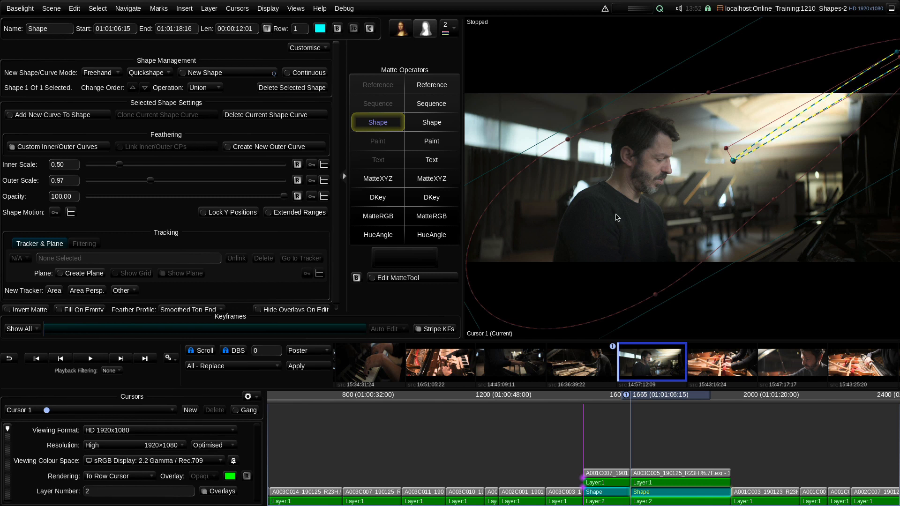
Step: Save the modified spot shape as a new quickshape preset from the selection
left_click(161, 72)
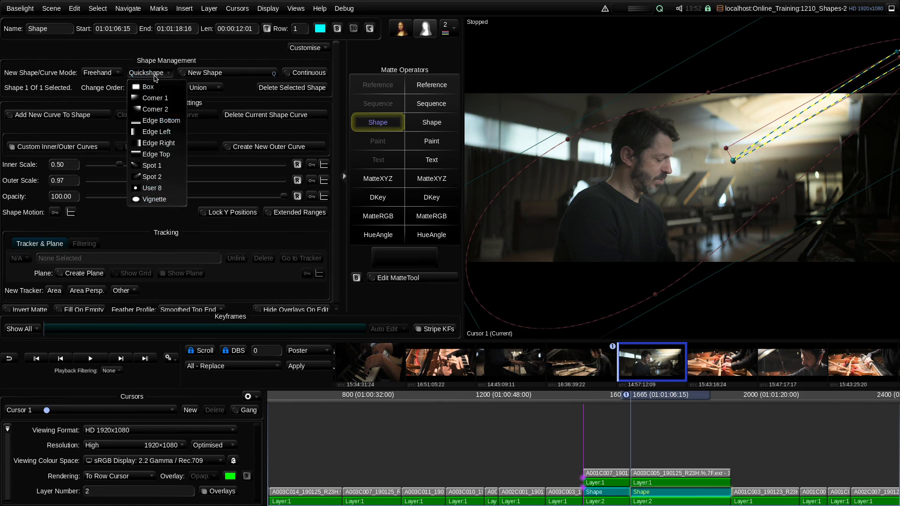
left_click(306, 48)
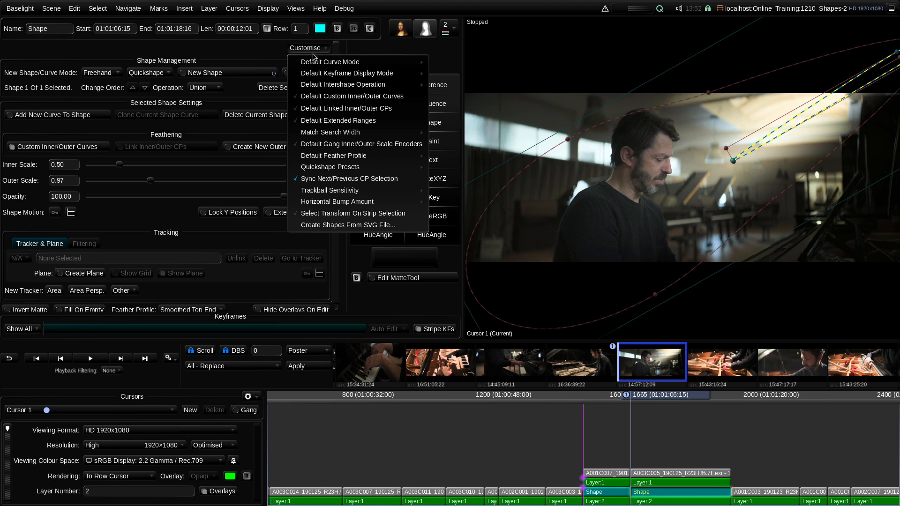
mouse_move(342, 168)
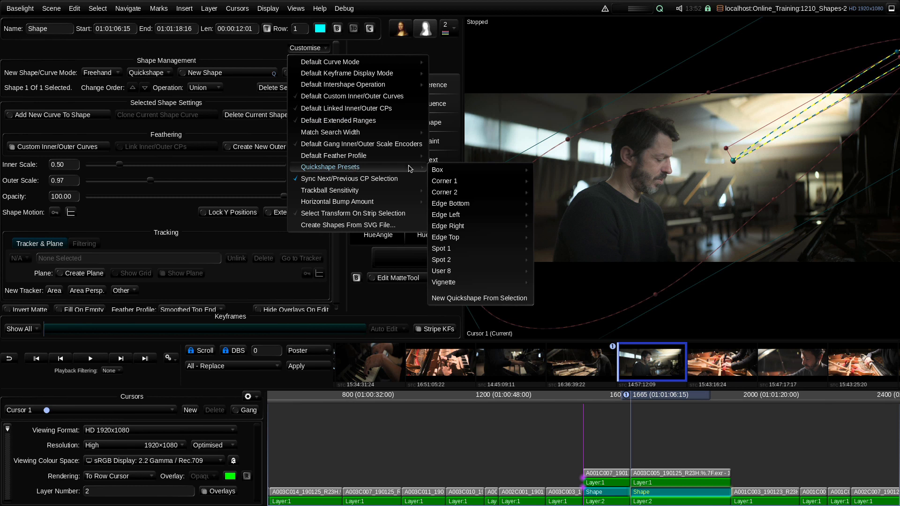
left_click(494, 301)
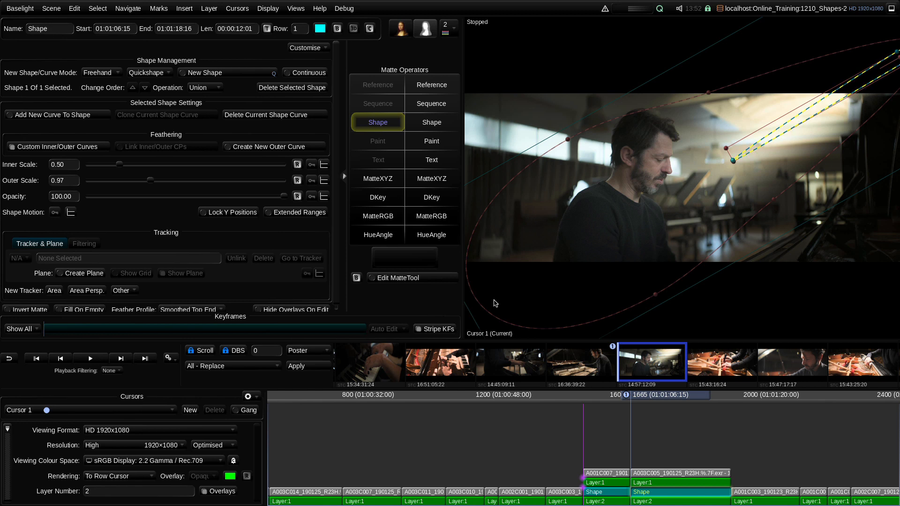
Step: Rename the User 7 quickshape preset to spot2
left_click(307, 49)
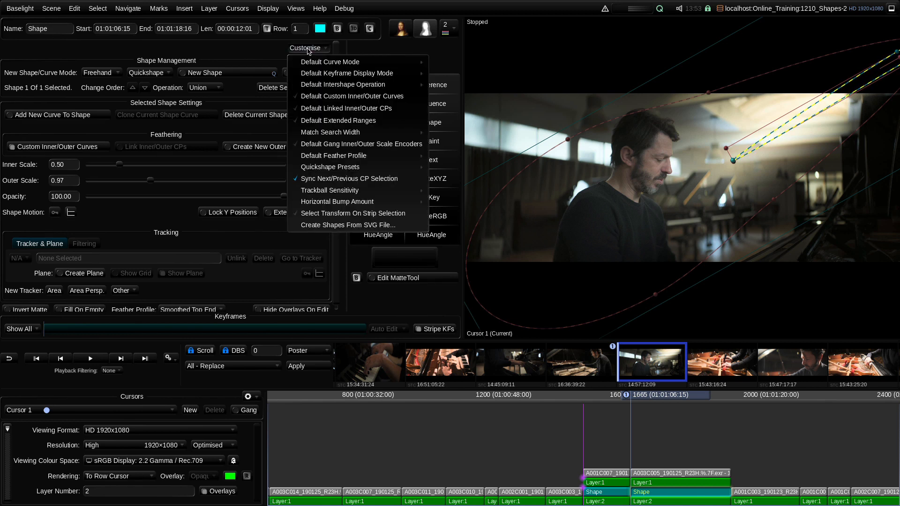
mouse_move(362, 168)
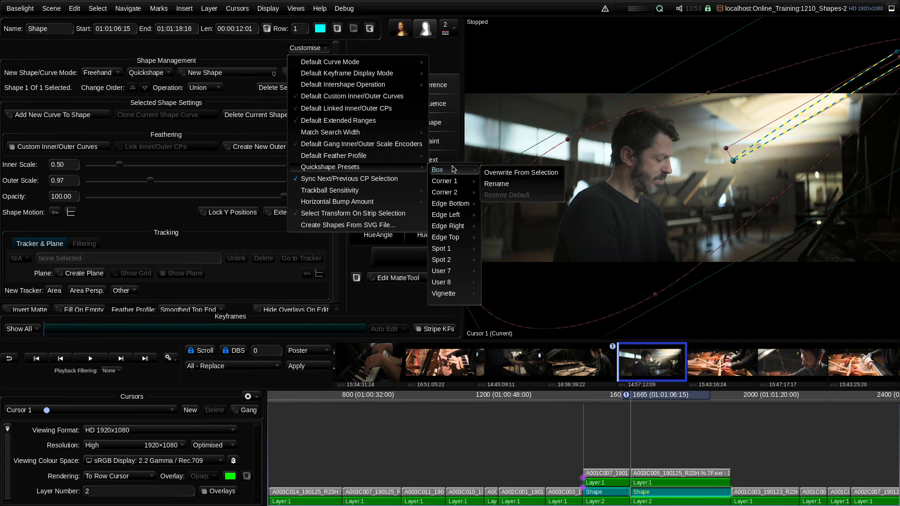
mouse_move(457, 273)
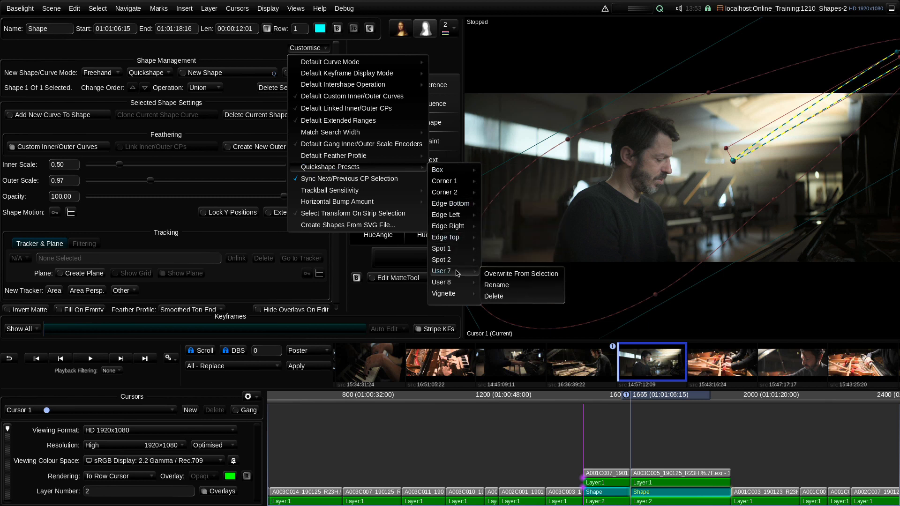
left_click(497, 284)
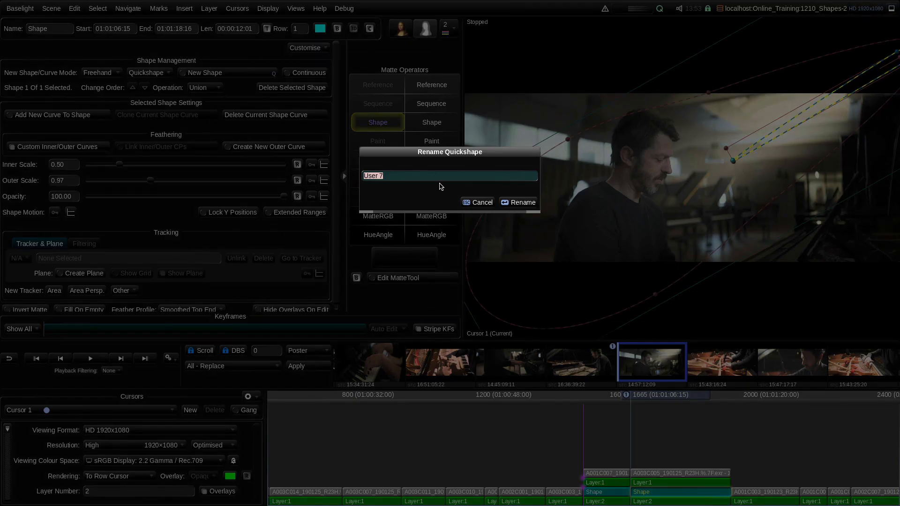
type("sp")
key("Return")
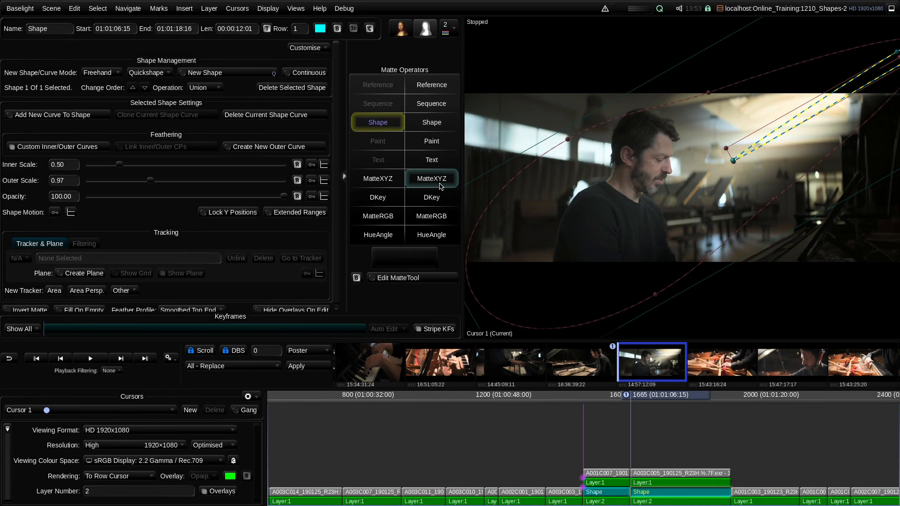
Step: Examine the preset and quickshape lists for the renamed preset, the shape customisation defaults, and the available new shape curve modes
left_click(310, 49)
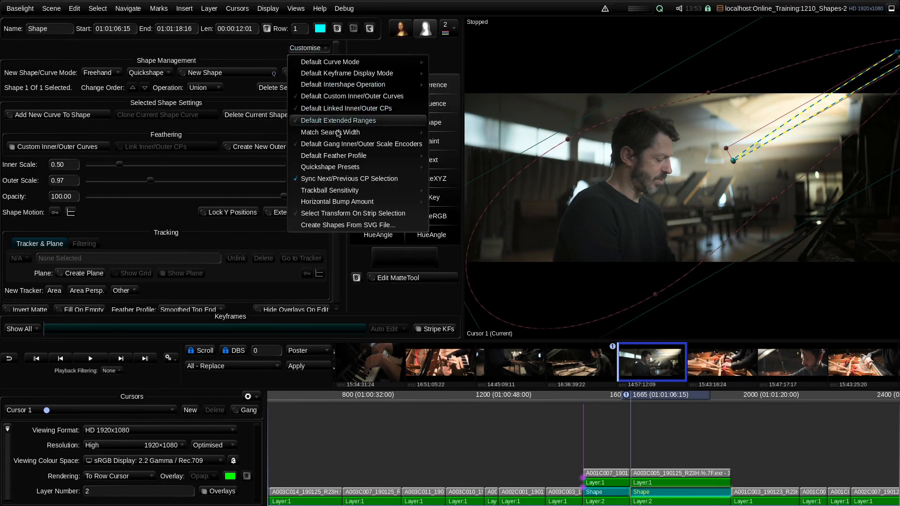
mouse_move(338, 167)
mouse_move(455, 284)
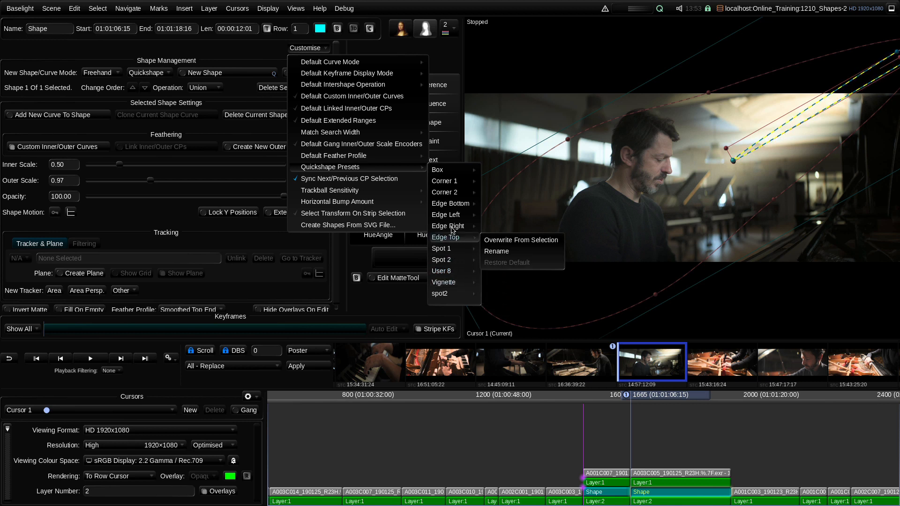
left_click(158, 74)
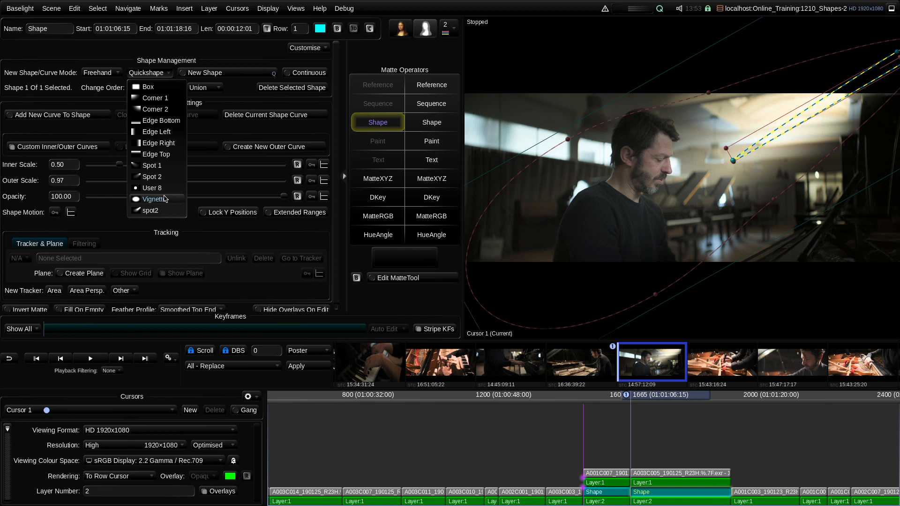
left_click(152, 75)
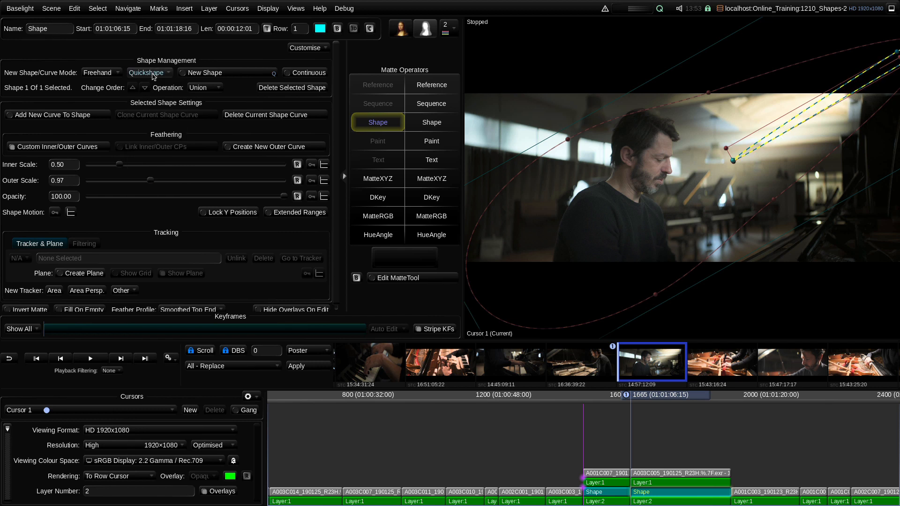
left_click(315, 48)
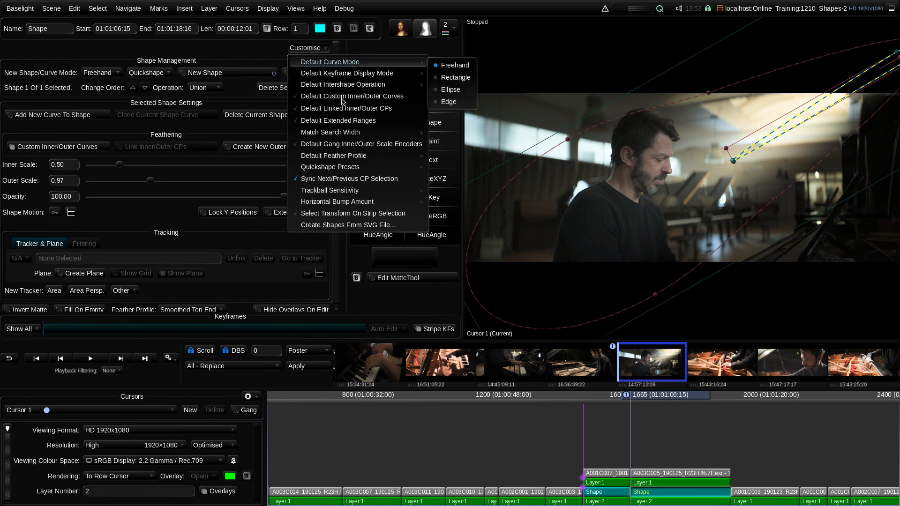
mouse_move(371, 171)
mouse_move(455, 173)
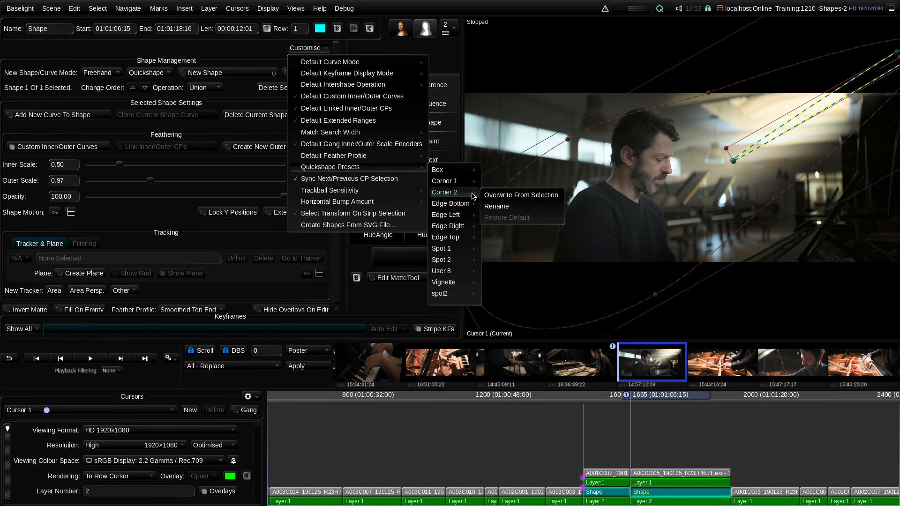
left_click(313, 49)
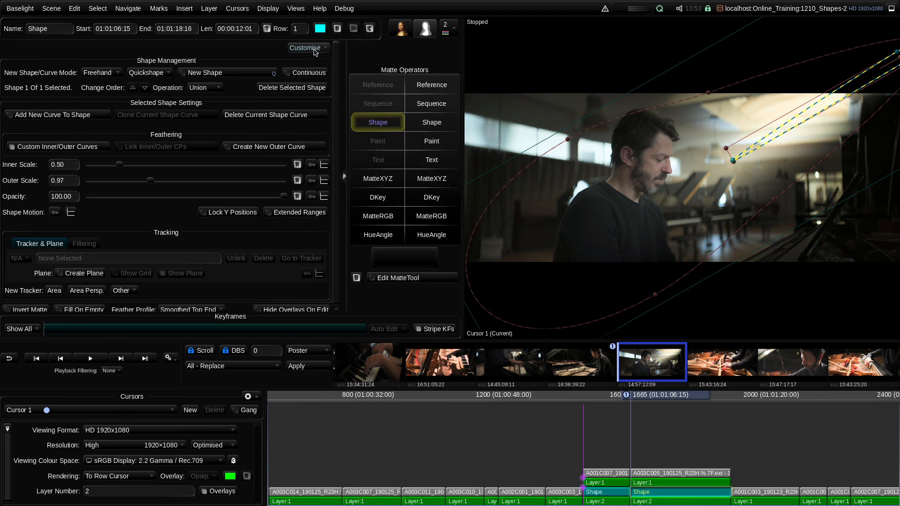
left_click(315, 50)
mouse_move(315, 68)
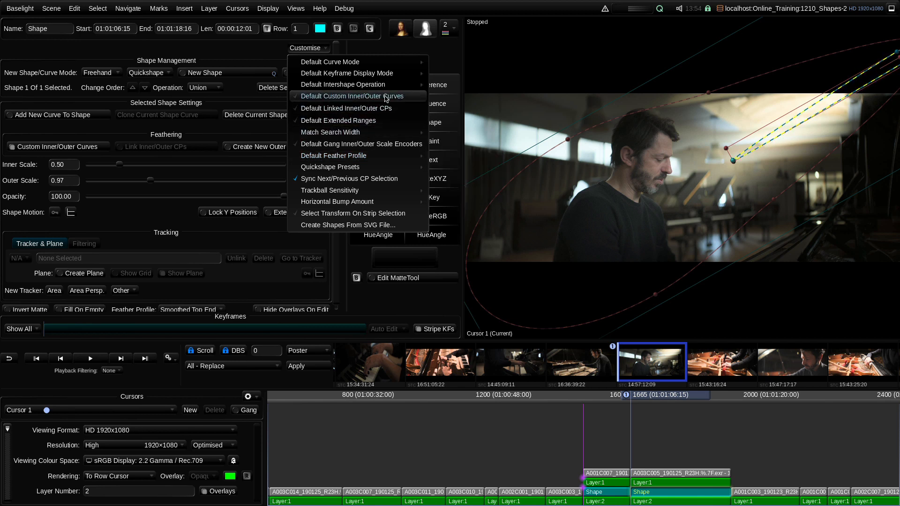
left_click(345, 98)
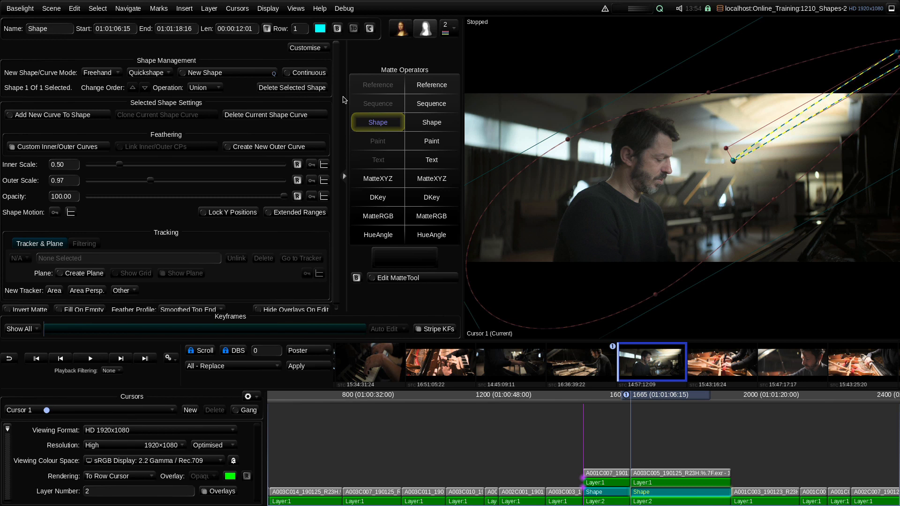
left_click(100, 73)
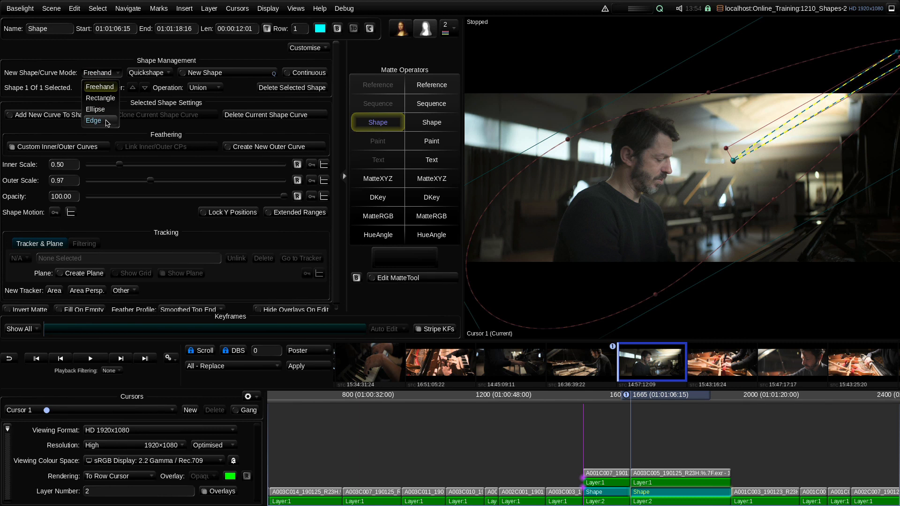
Step: Go to the palace and rose garden clip, CLIP_524_A4K.mov, at the end of the timeline
left_click(668, 428)
key("Page_Down")
key("Page_Down")
key("Page_Down")
key("Page_Down")
key("Page_Down")
key("Page_Down")
key("Page_Down")
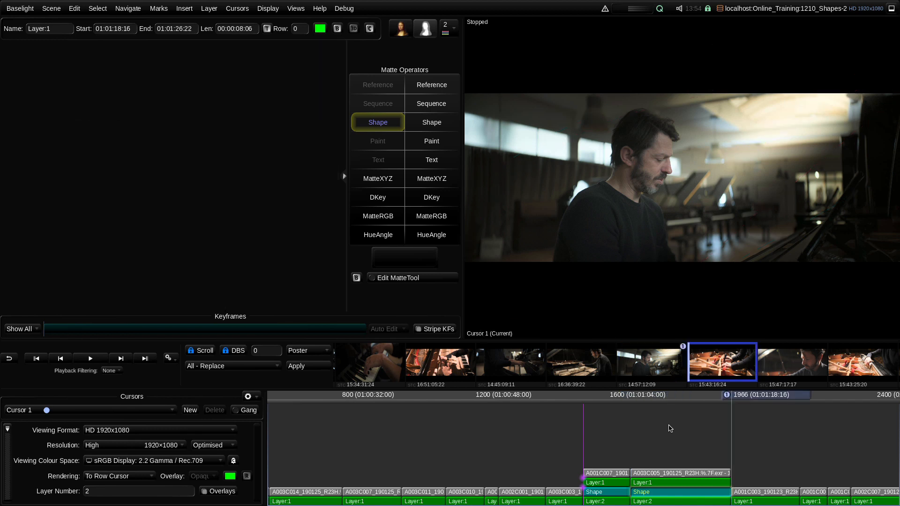
key("Page_Down")
key("Page_Down")
key("Page_Down")
key("Page_Down")
key("Page_Down")
key("Page_Down")
key("Page_Down")
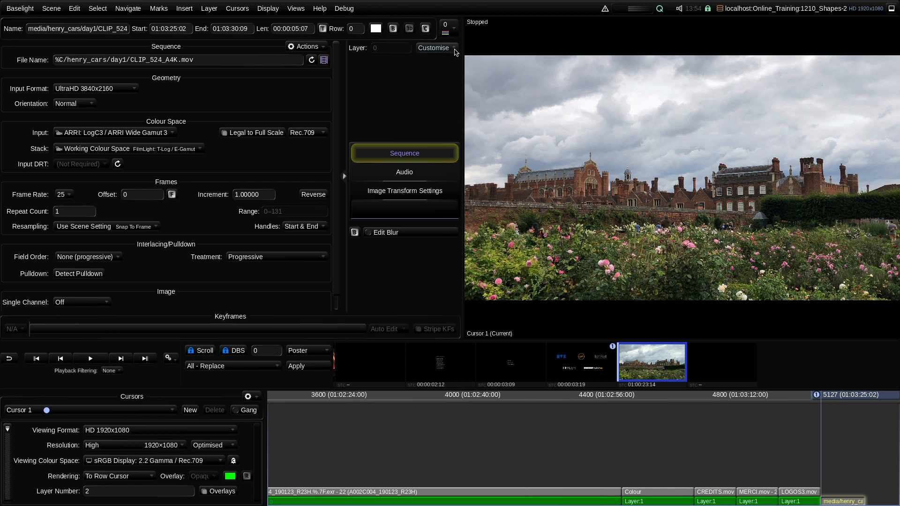
scroll(740, 148, "down", 7)
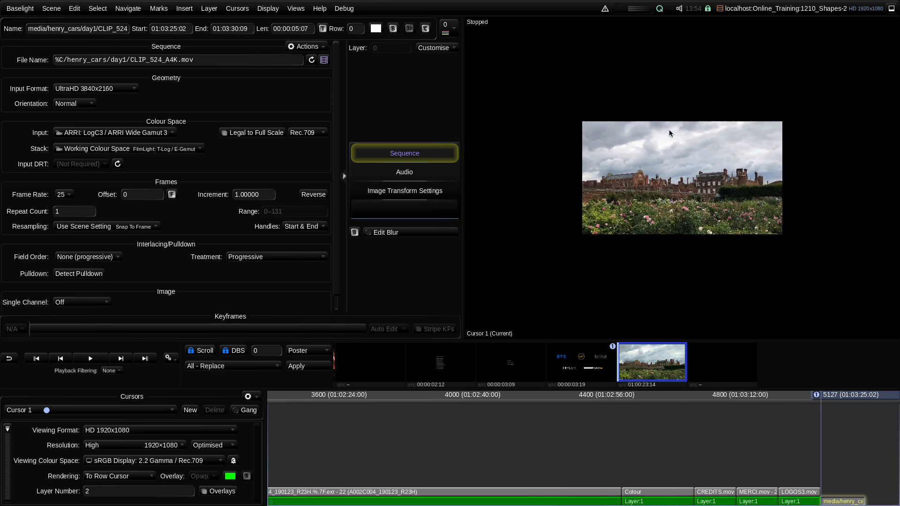
left_click_drag(526, 84, 527, 155)
scroll(679, 190, "up", 1)
scroll(680, 190, "up", 5)
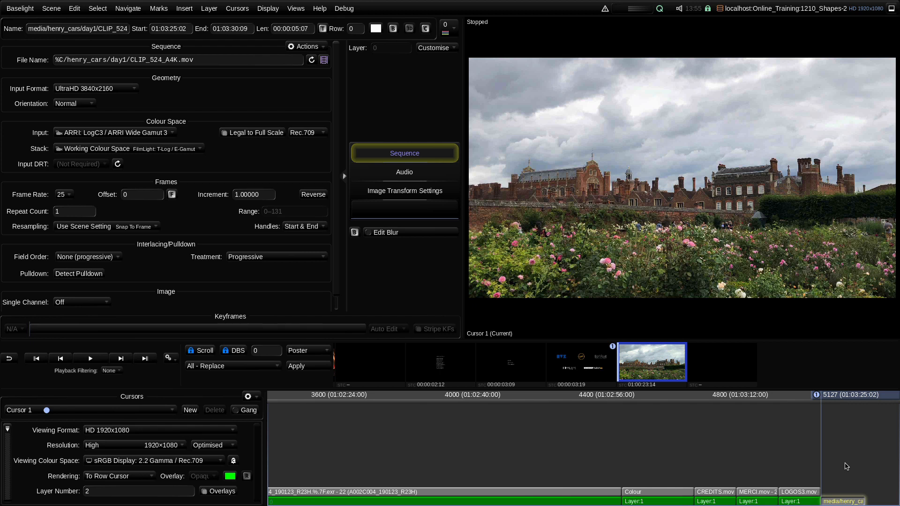
Step: Add a Base Grade layer with a shape strip and draw an Edge shape from the garden wall up into the sky
key("p")
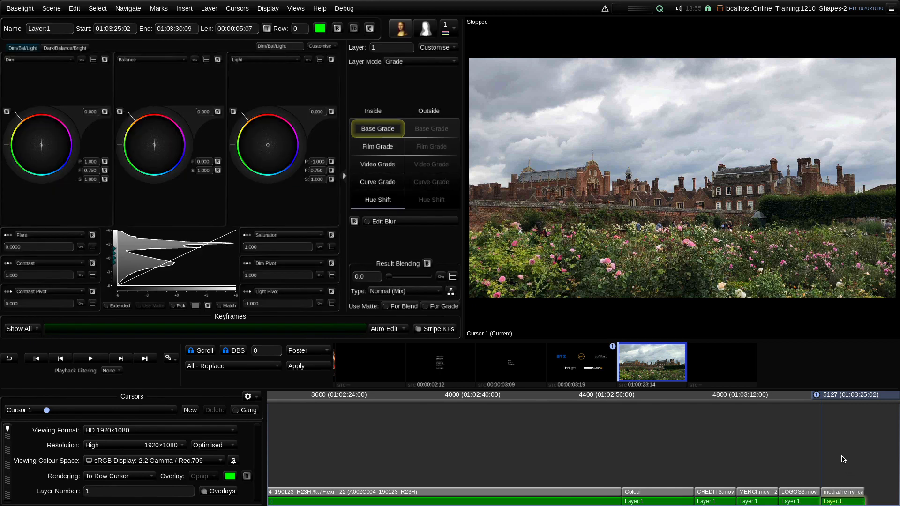
key("s")
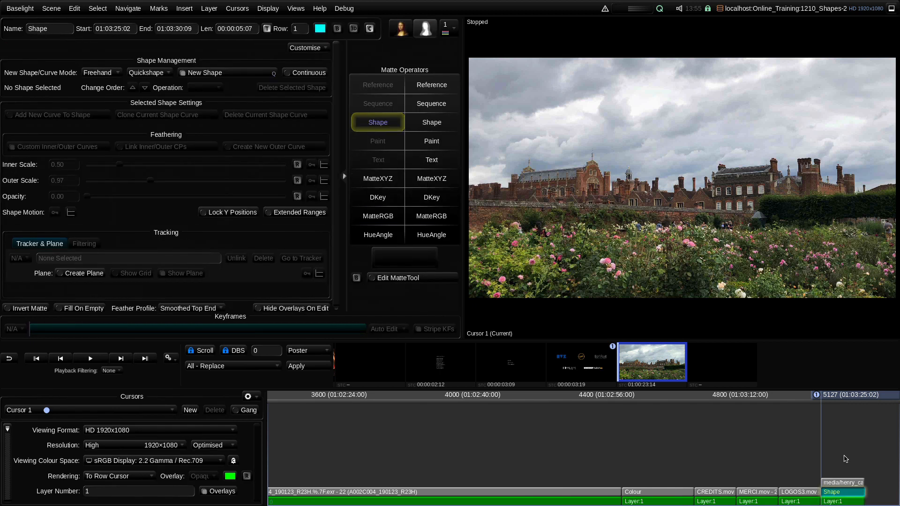
left_click(100, 72)
left_click(102, 124)
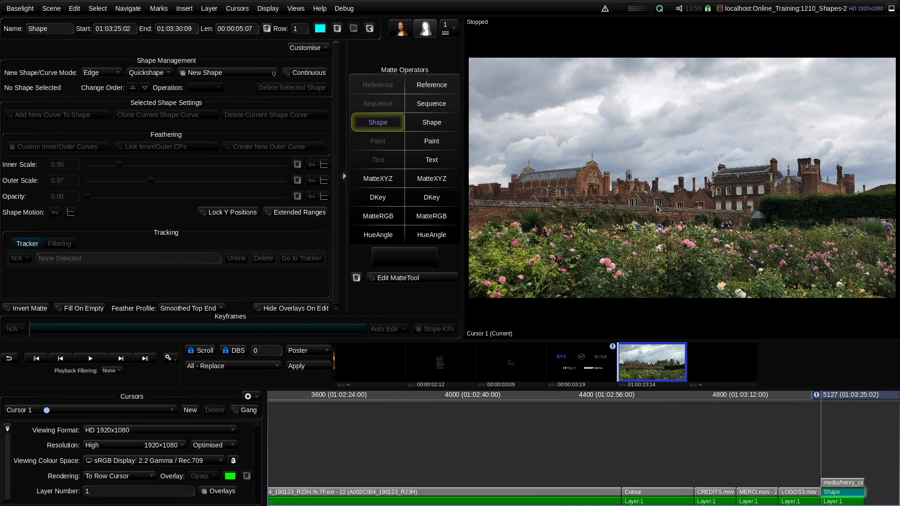
left_click(676, 212)
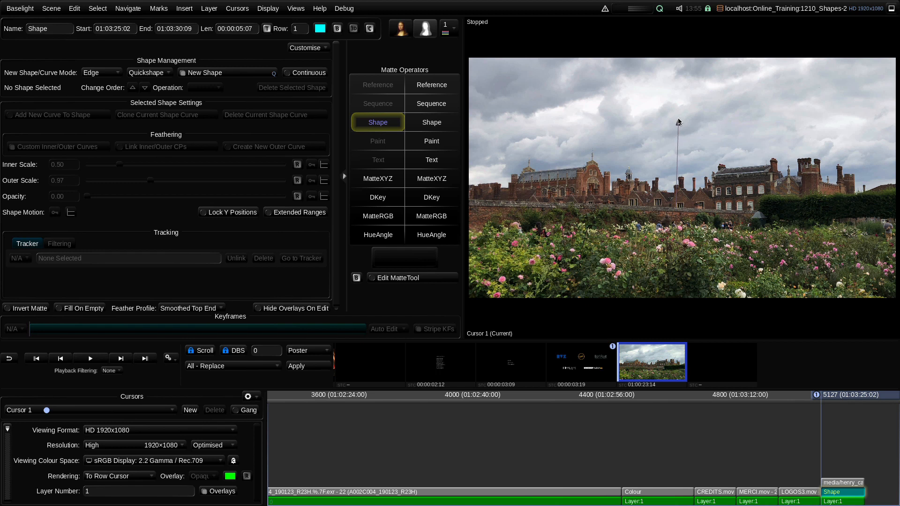
double_click(679, 122)
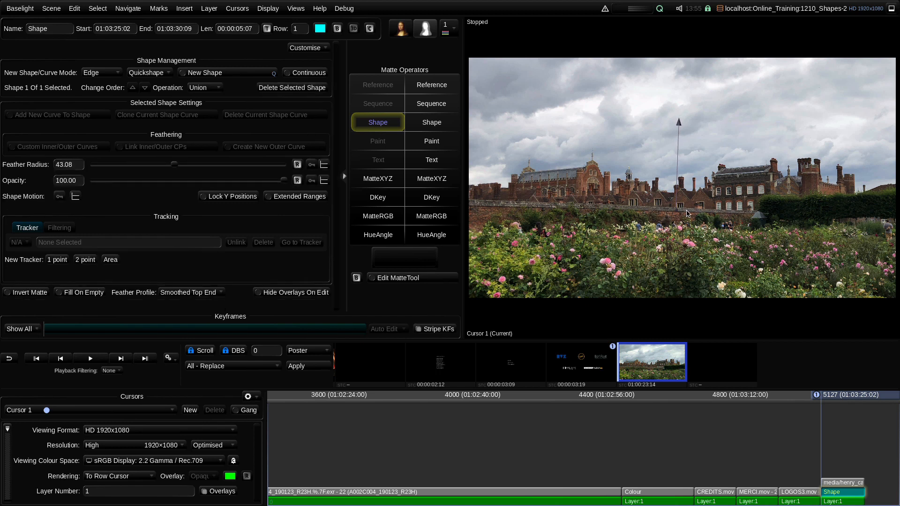
Step: With the matte displayed, shift the edge shape slightly upward and set its Feather Radius to 45.88
key("m")
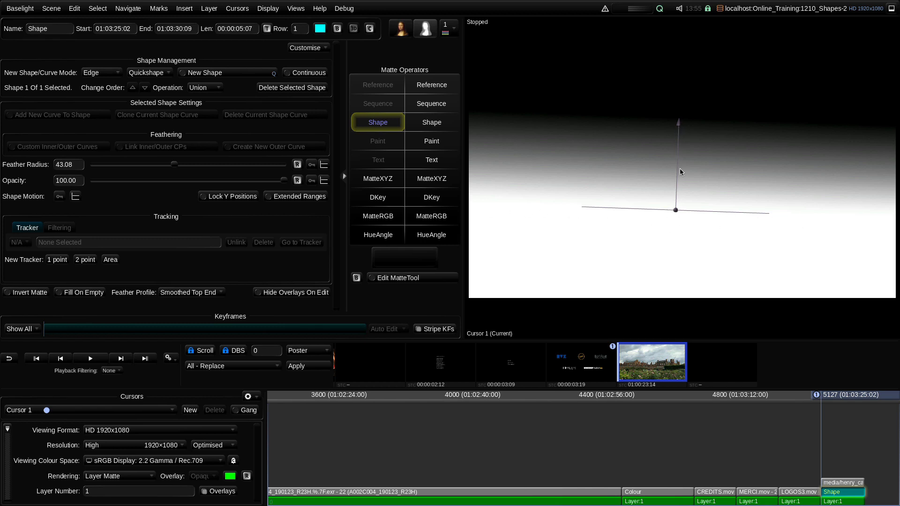
left_click_drag(676, 212, 671, 201)
left_click_drag(749, 202, 749, 201)
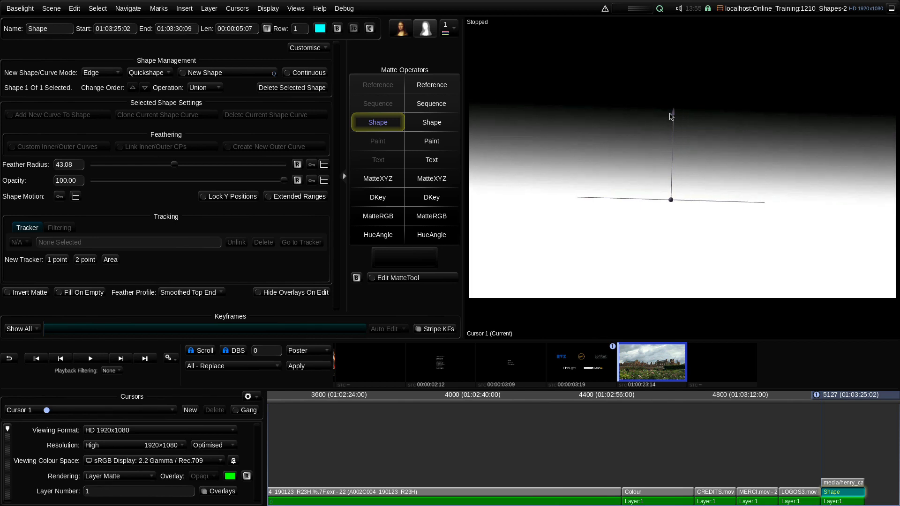
mouse_move(671, 119)
left_mouse_down()
mouse_move(672, 140)
mouse_move(670, 95)
mouse_move(673, 120)
mouse_move(673, 109)
left_mouse_up()
left_click_drag(175, 168, 180, 168)
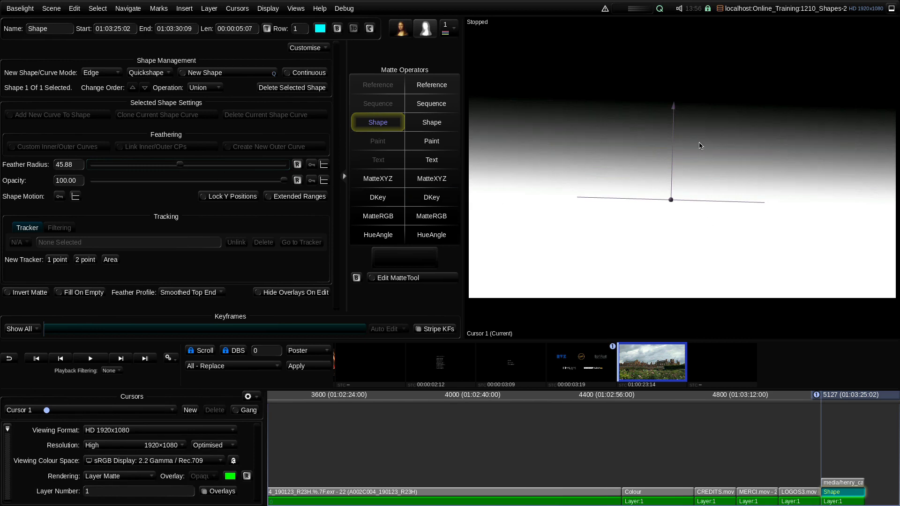
key("m")
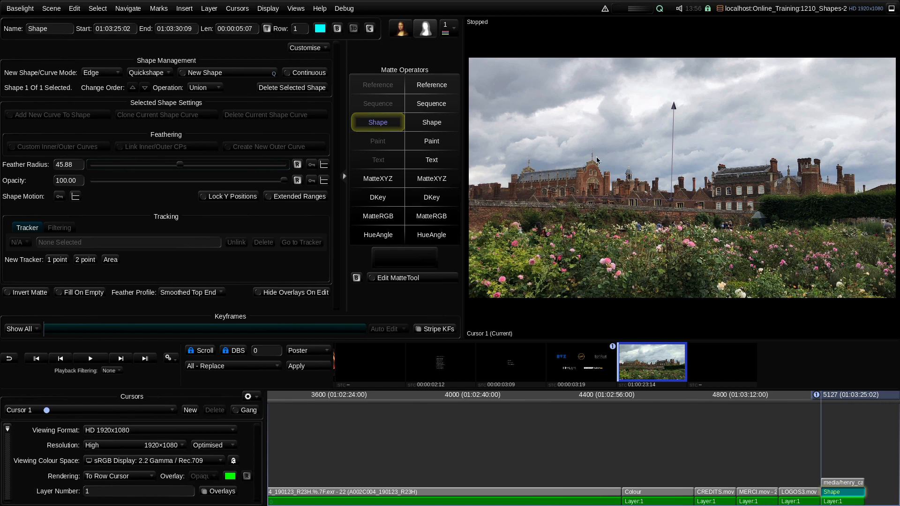
Step: Invert the matte to cover the sky and move the edge shape slightly down toward the garden wall
key("m")
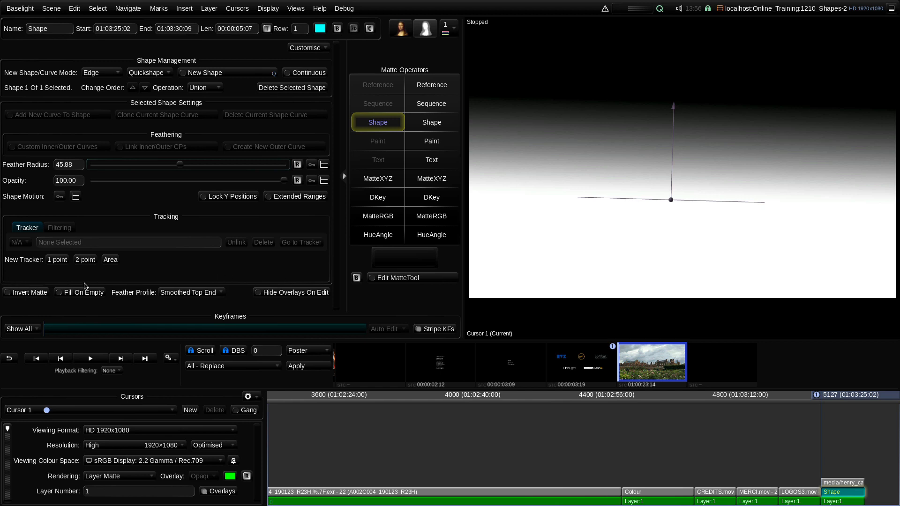
left_click(19, 294)
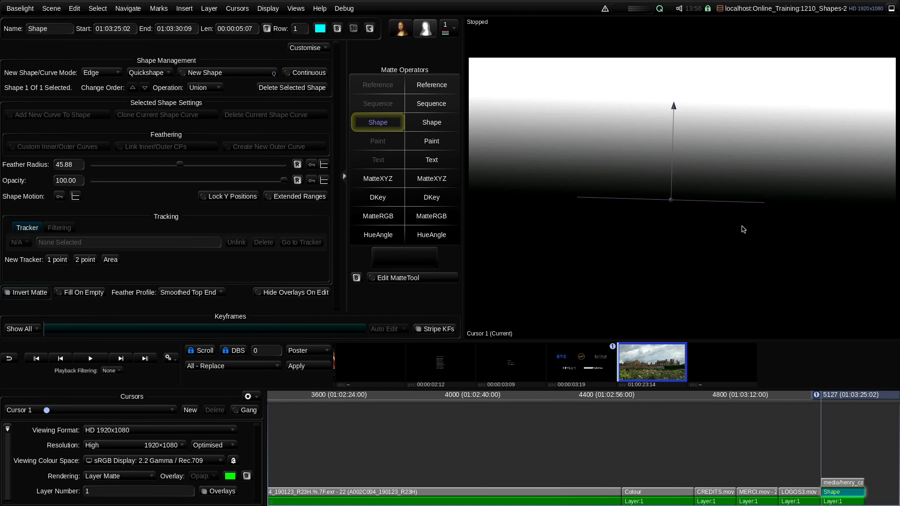
key("m")
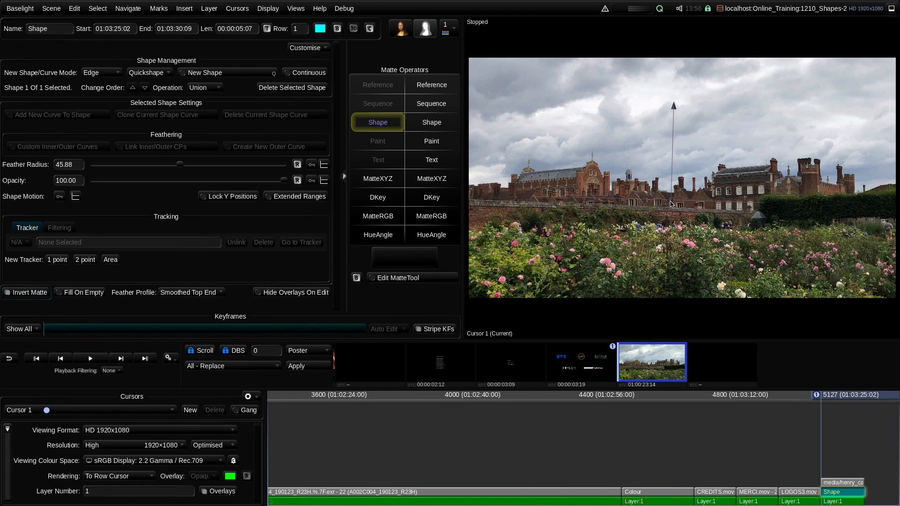
left_click_drag(670, 199, 670, 211)
Step: Darken the sky by lowering the inside Base Grade's Balance exposure to about -2.57, and go back to the shape strip
key("Tab")
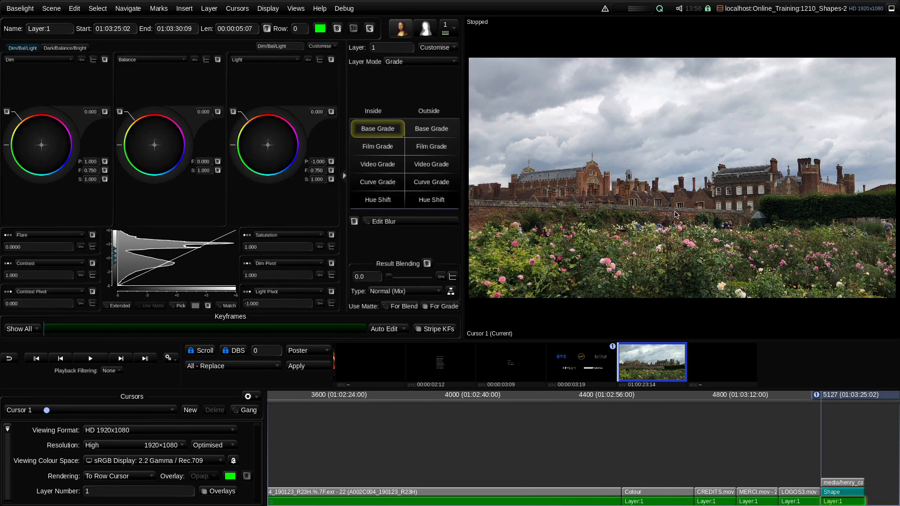
key("Tab")
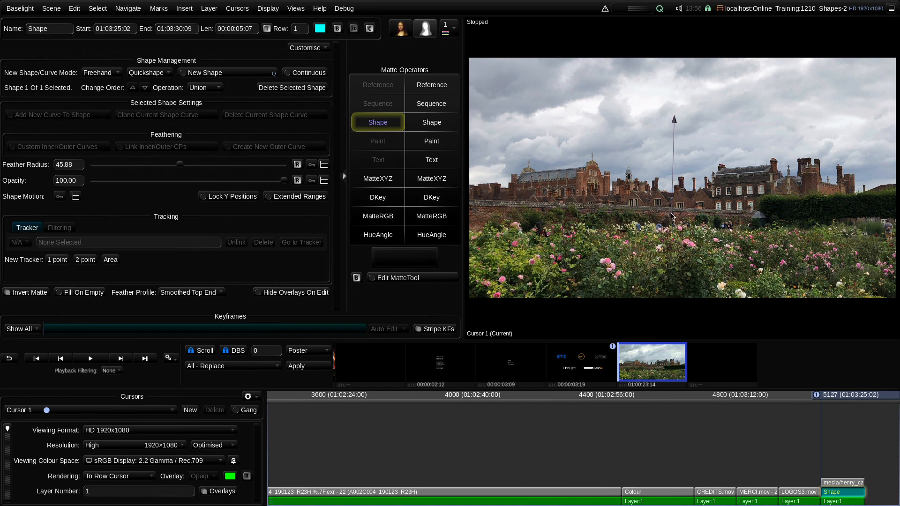
key("Tab")
left_click_drag(155, 110, 168, 155)
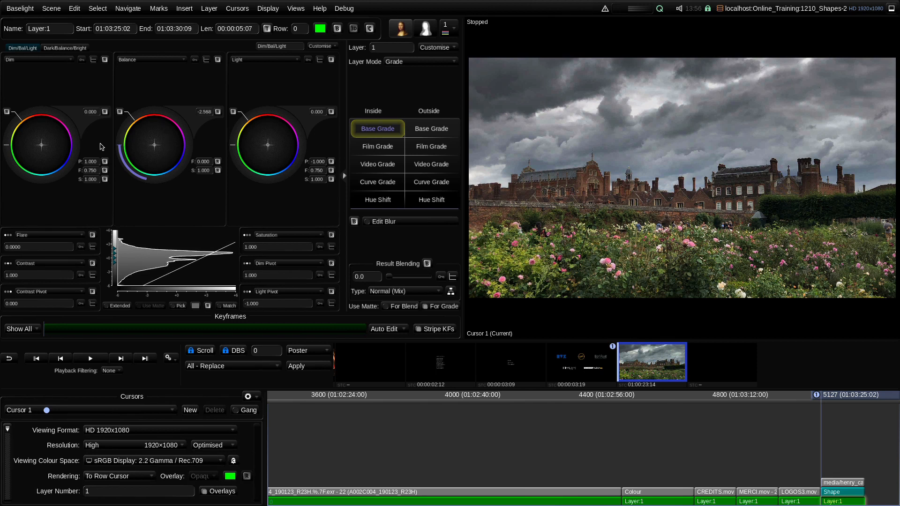
key("Page_Up")
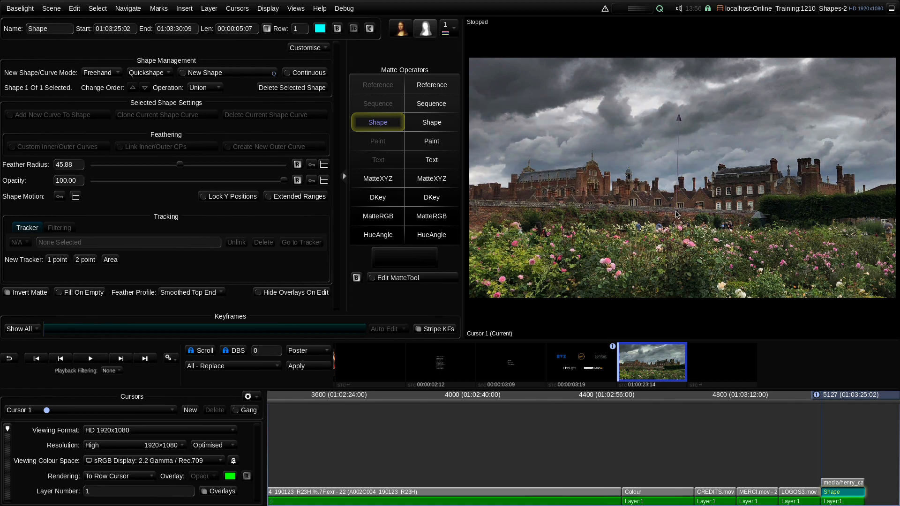
Step: Set the Edge shape's Feather Profile to Linear
mouse_move(181, 168)
left_mouse_down()
mouse_move(210, 169)
mouse_move(168, 171)
mouse_move(199, 172)
mouse_move(179, 169)
left_mouse_up()
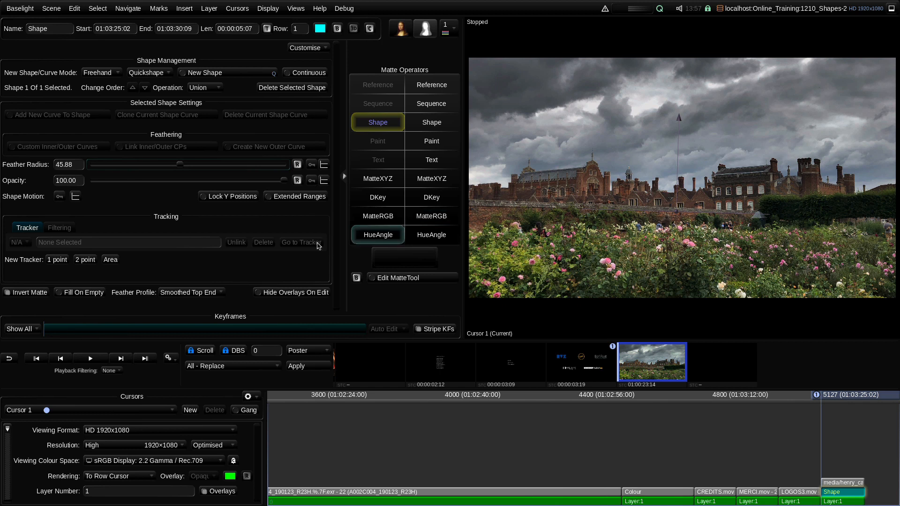
left_click(195, 294)
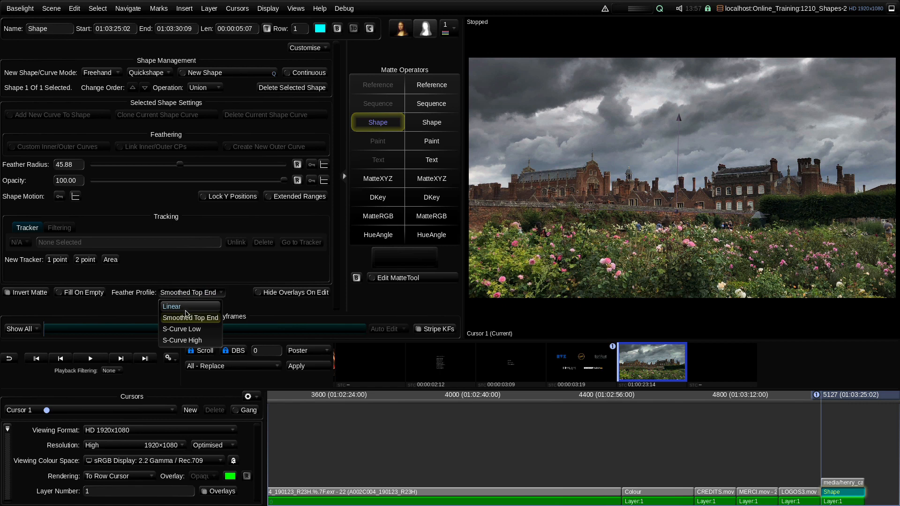
left_click(198, 307)
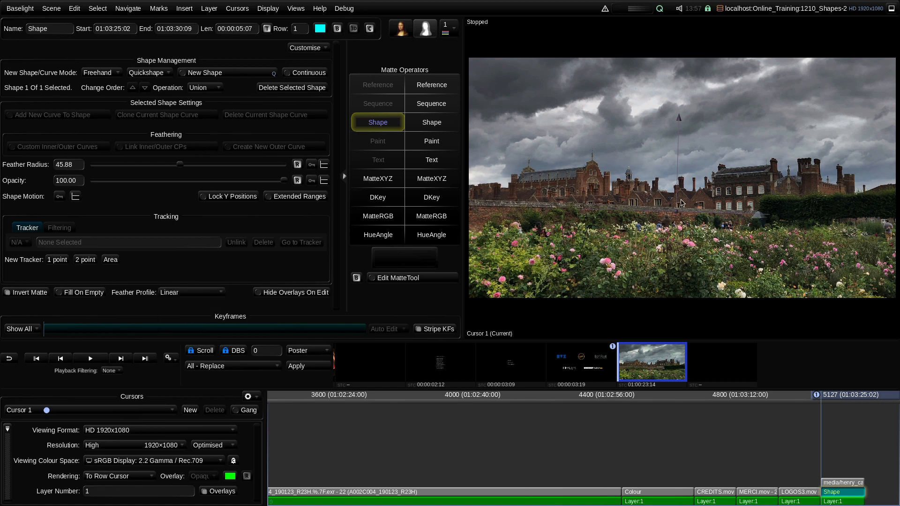
Step: With the matte displayed, try the Smoothed Top End and S-Curve Low feather profiles, and return to Linear in the graded picture
key("m")
left_click(191, 294)
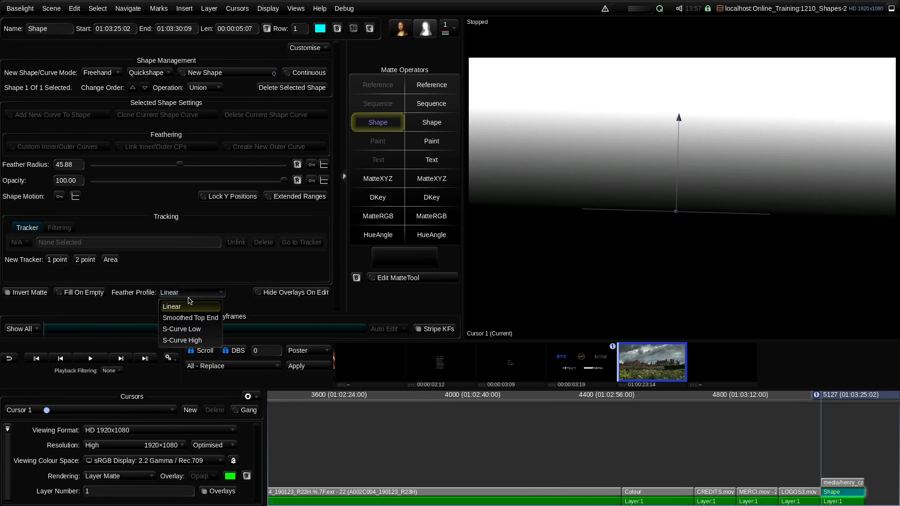
left_click(192, 318)
left_click(192, 294)
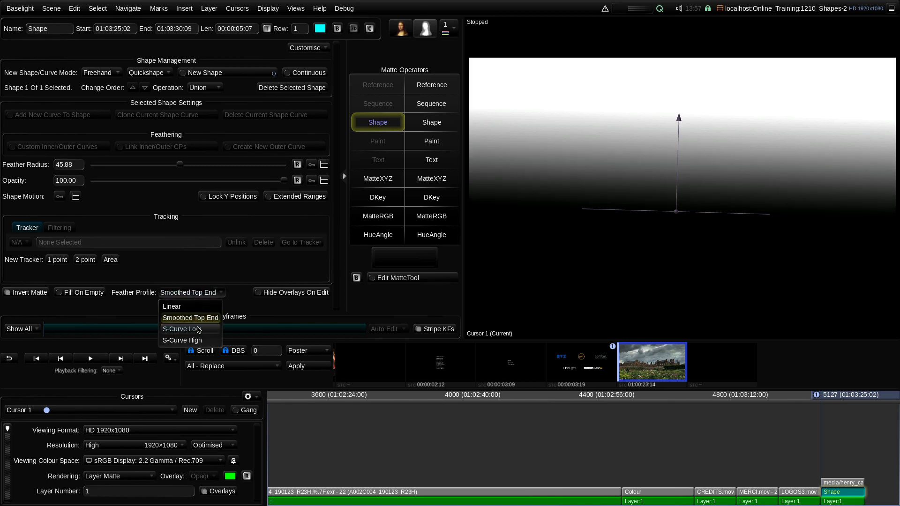
left_click(197, 328)
left_click(198, 294)
left_click(197, 303)
key("m")
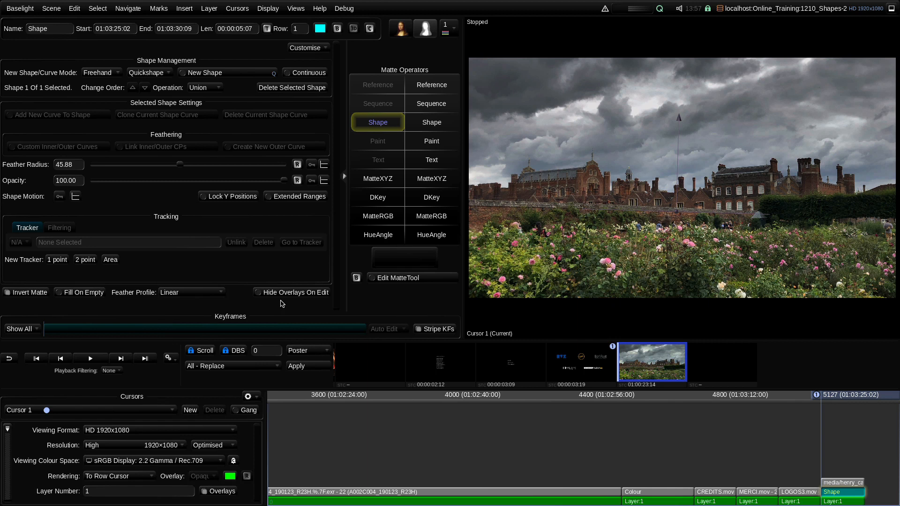
Step: Compare the Smoothed Top End feather profile with Linear in the graded sky, ending on Linear
left_click(197, 292)
left_click(192, 318)
left_click(194, 296)
left_click(196, 304)
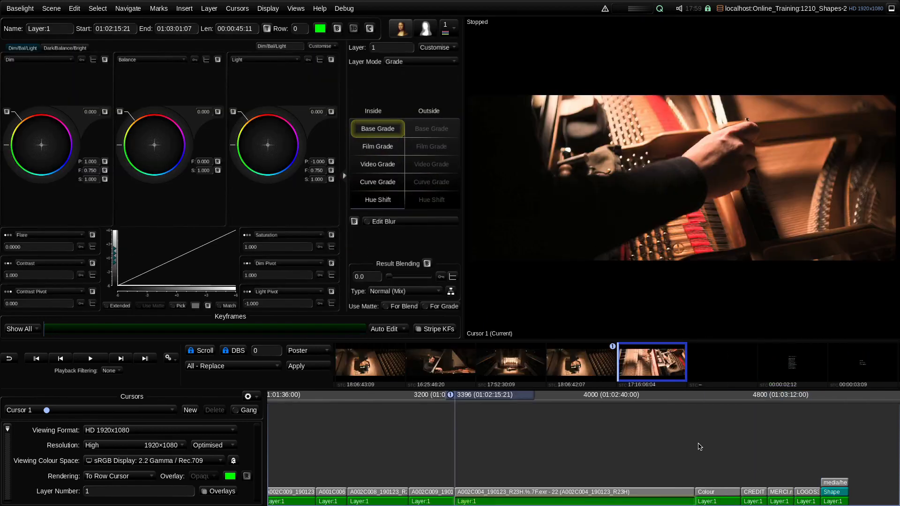
Step: Go back through the timeline to the pianist shot at 01:01:00:23 and add a shape strip to Layer 1
key("Up")
key("Up")
key("Up")
key("Up")
key("Up")
key("Up")
key("Up")
key("Up")
key("Up")
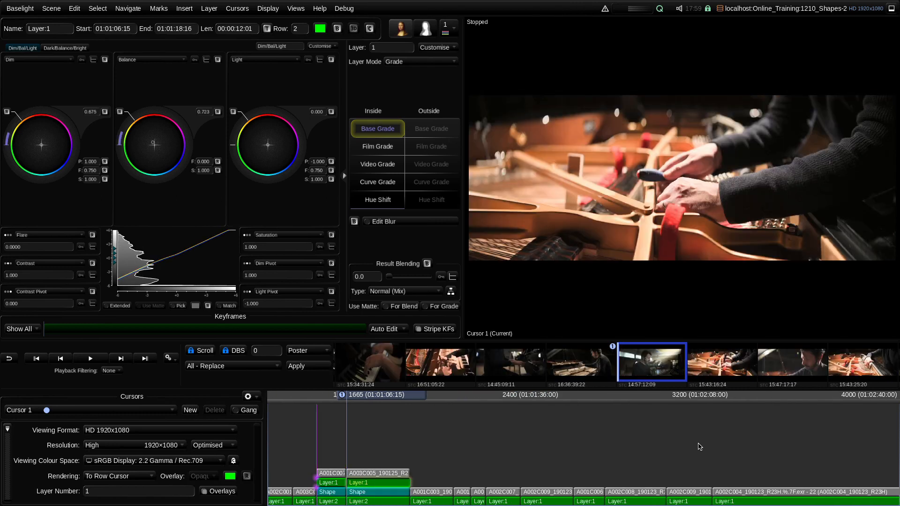
key("Up")
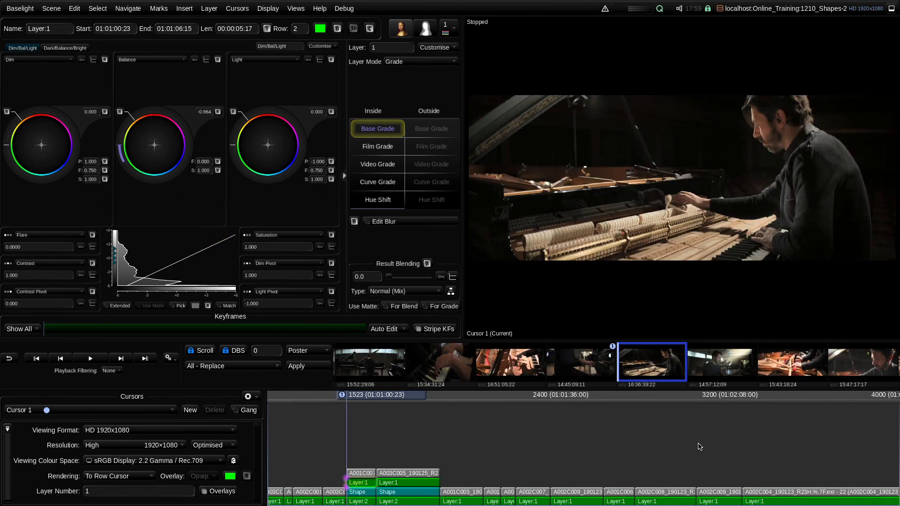
key("s")
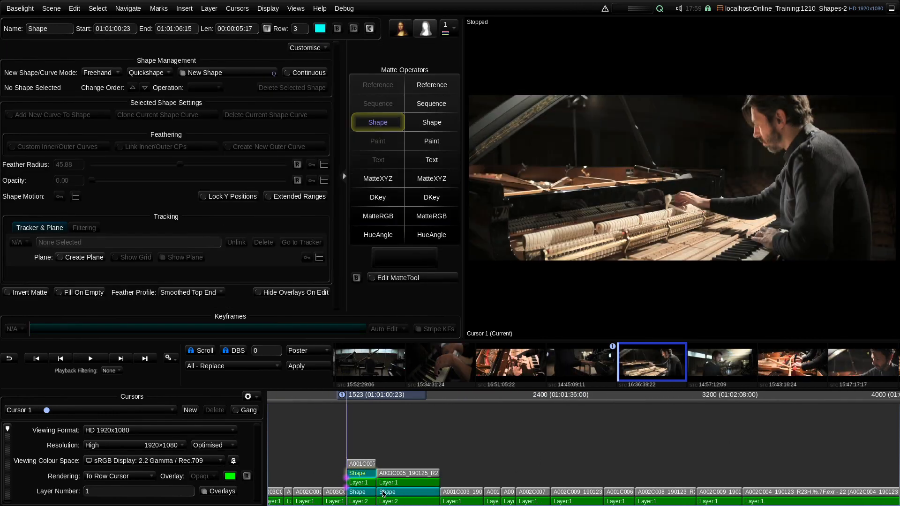
Step: Select Layer 2's shape strip and slightly shrink and skew the pianist's custom-feathered shape using its bounding box
left_click(362, 494)
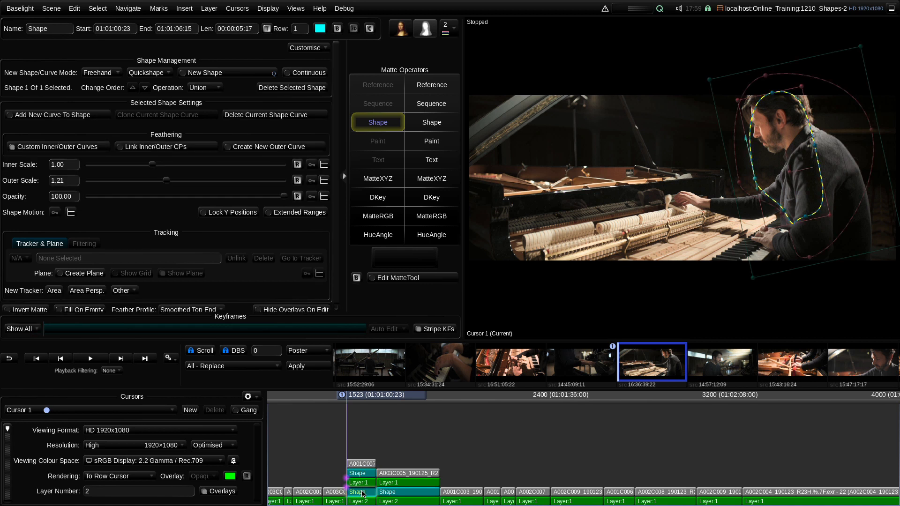
left_click(775, 277)
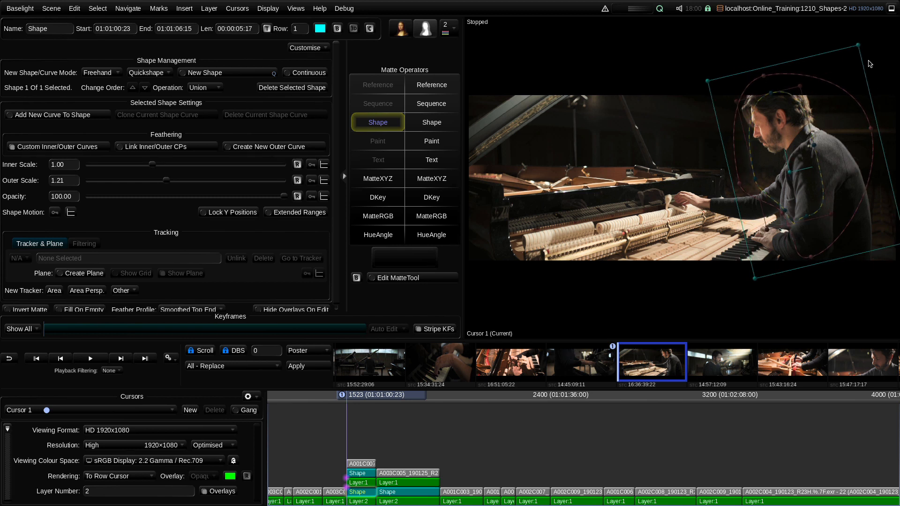
left_click_drag(861, 47, 855, 50)
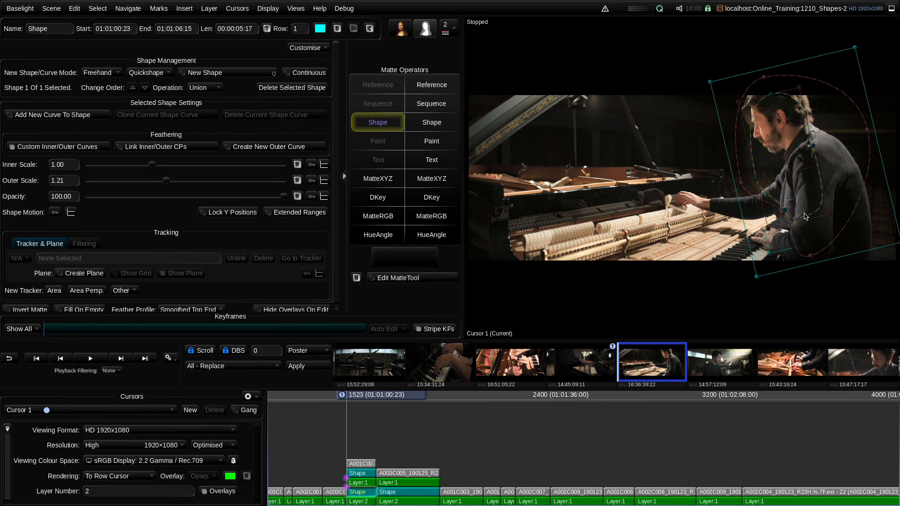
left_click_drag(788, 250, 790, 252)
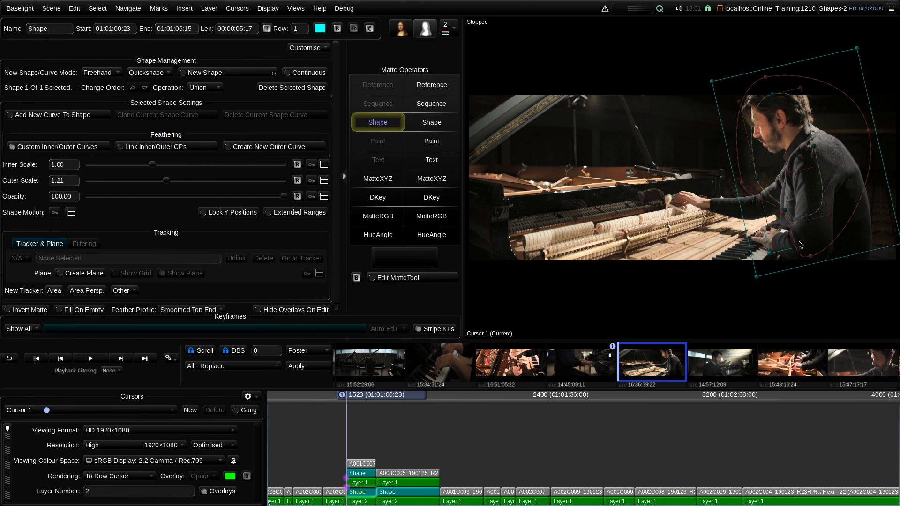
Step: Insert a Perspective strip under Layer 2's shape, moving out corner 1 to 491.8, 337.6 and corner 4 to 1493.6, 324.9, with Show Grid on
left_click(189, 10)
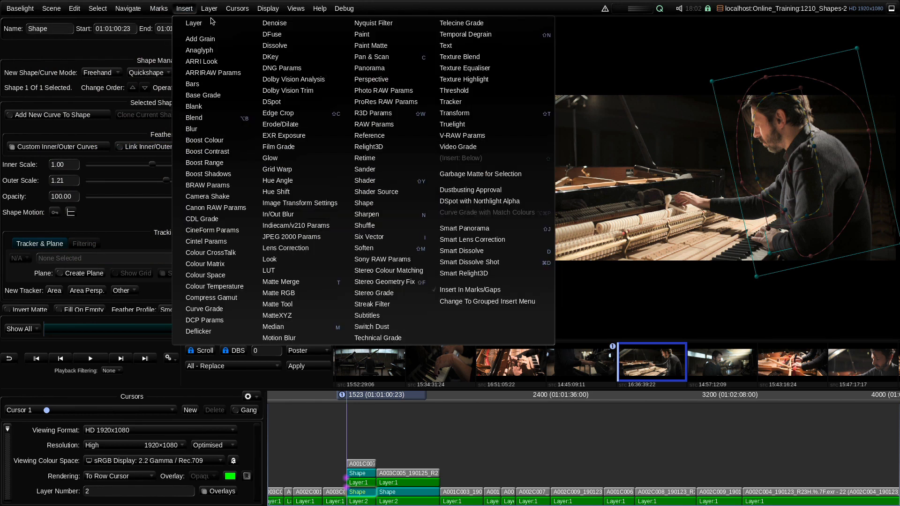
left_click(355, 80)
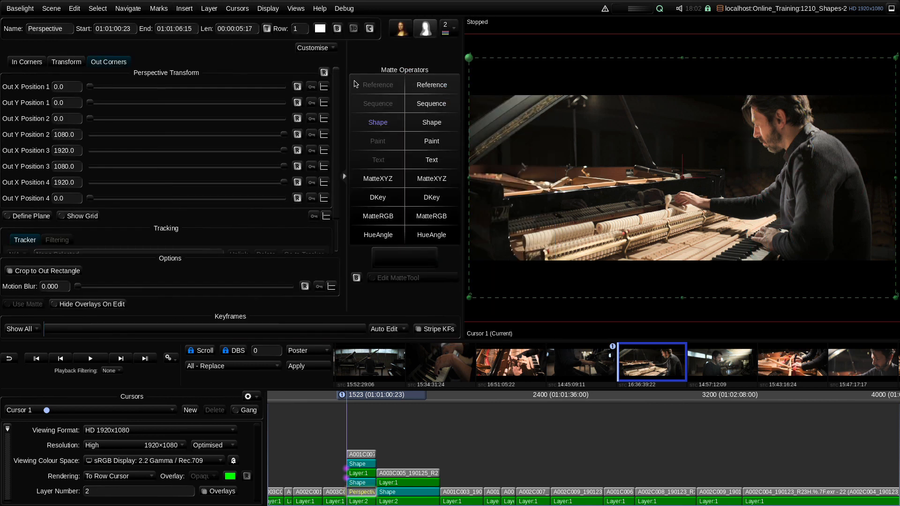
left_click_drag(470, 59, 578, 133)
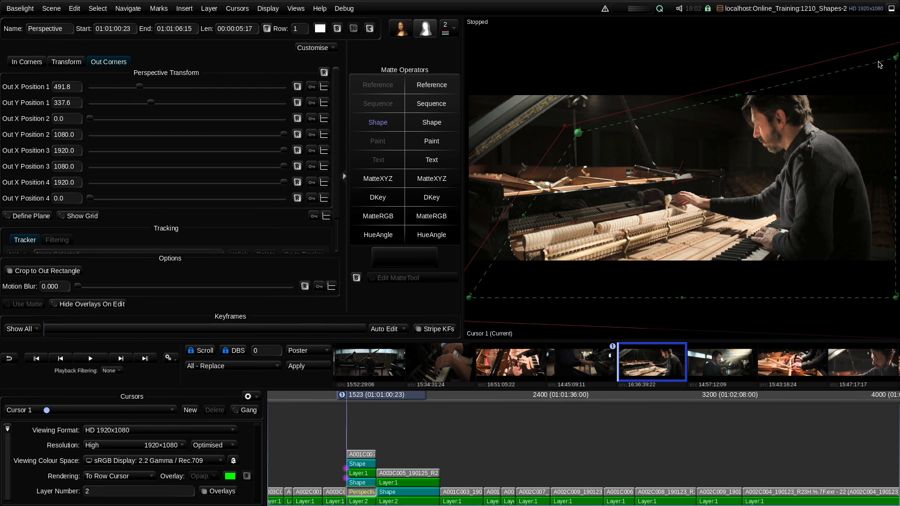
left_click_drag(896, 58, 797, 138)
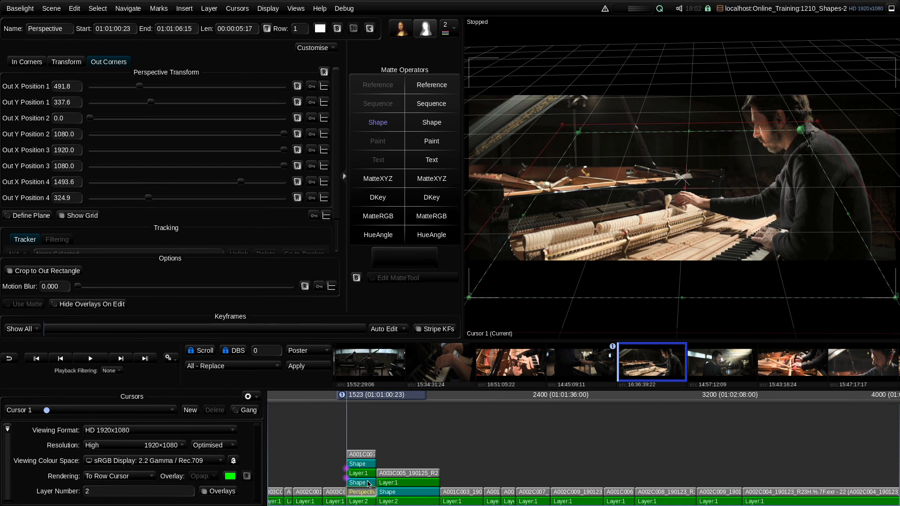
Step: Move Layer 2's perspective-transformed shape slightly up toward the pianist, and go back to the Perspective strip
left_click(369, 484)
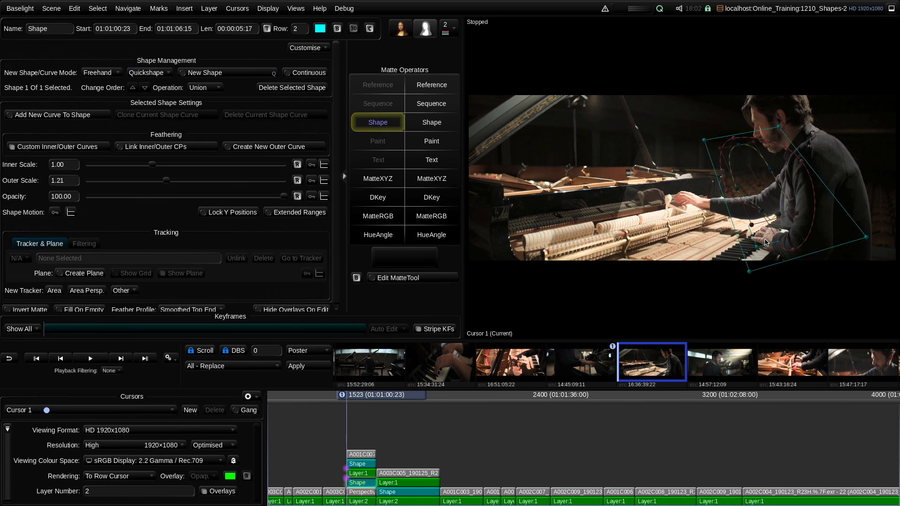
left_click_drag(758, 247, 766, 215)
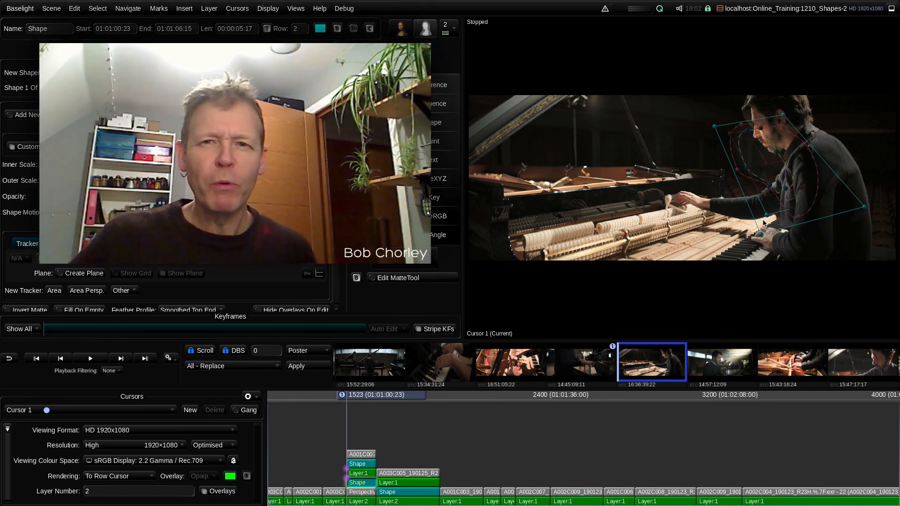
left_click(363, 492)
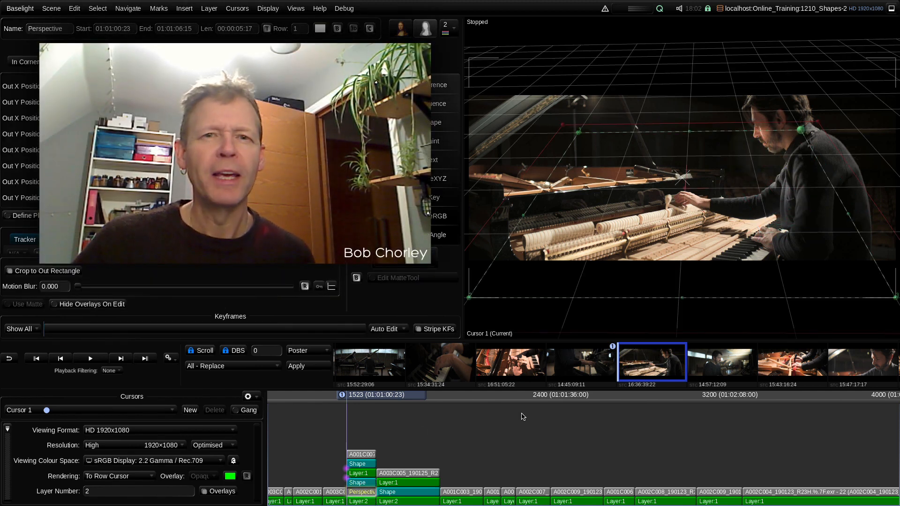